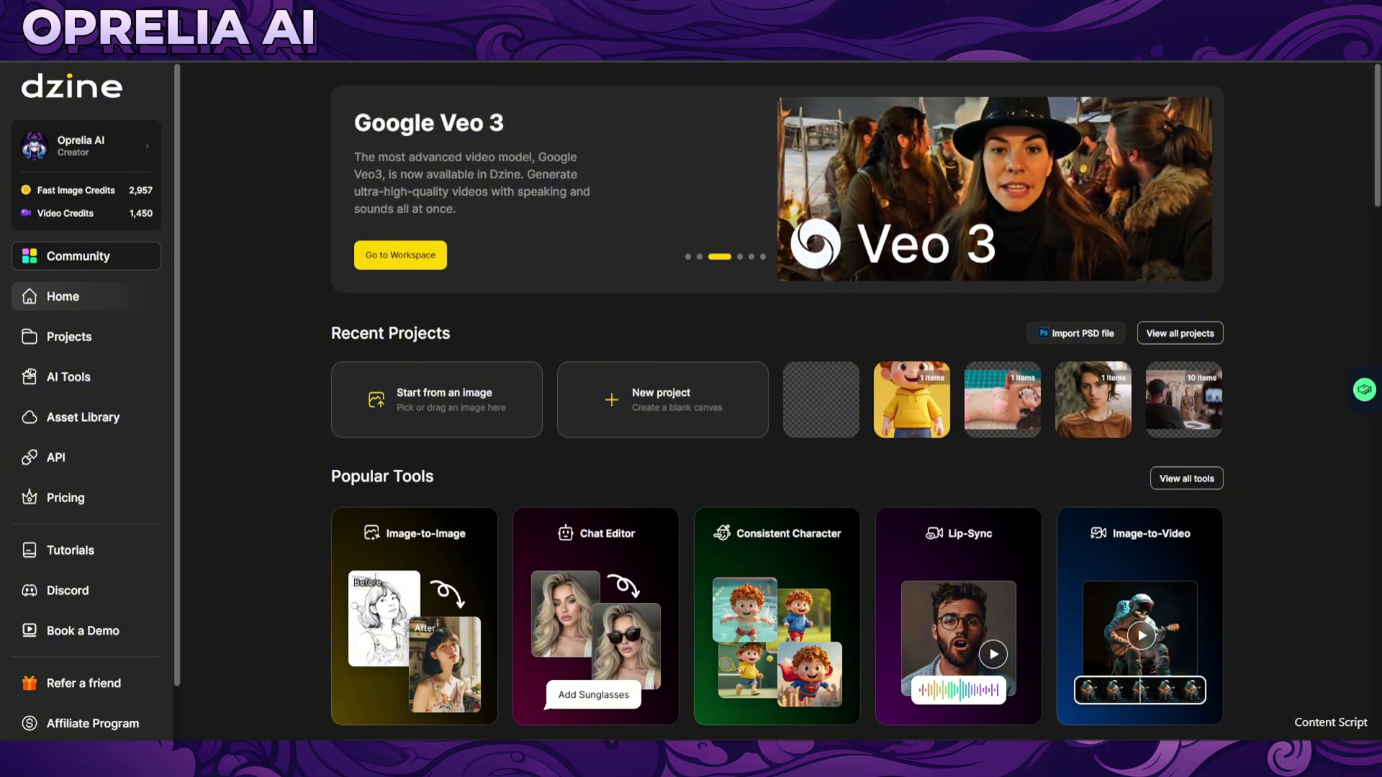
Step: Browse the full list of AI tools, then return to the home dashboard
scroll(299, 448, down, 6)
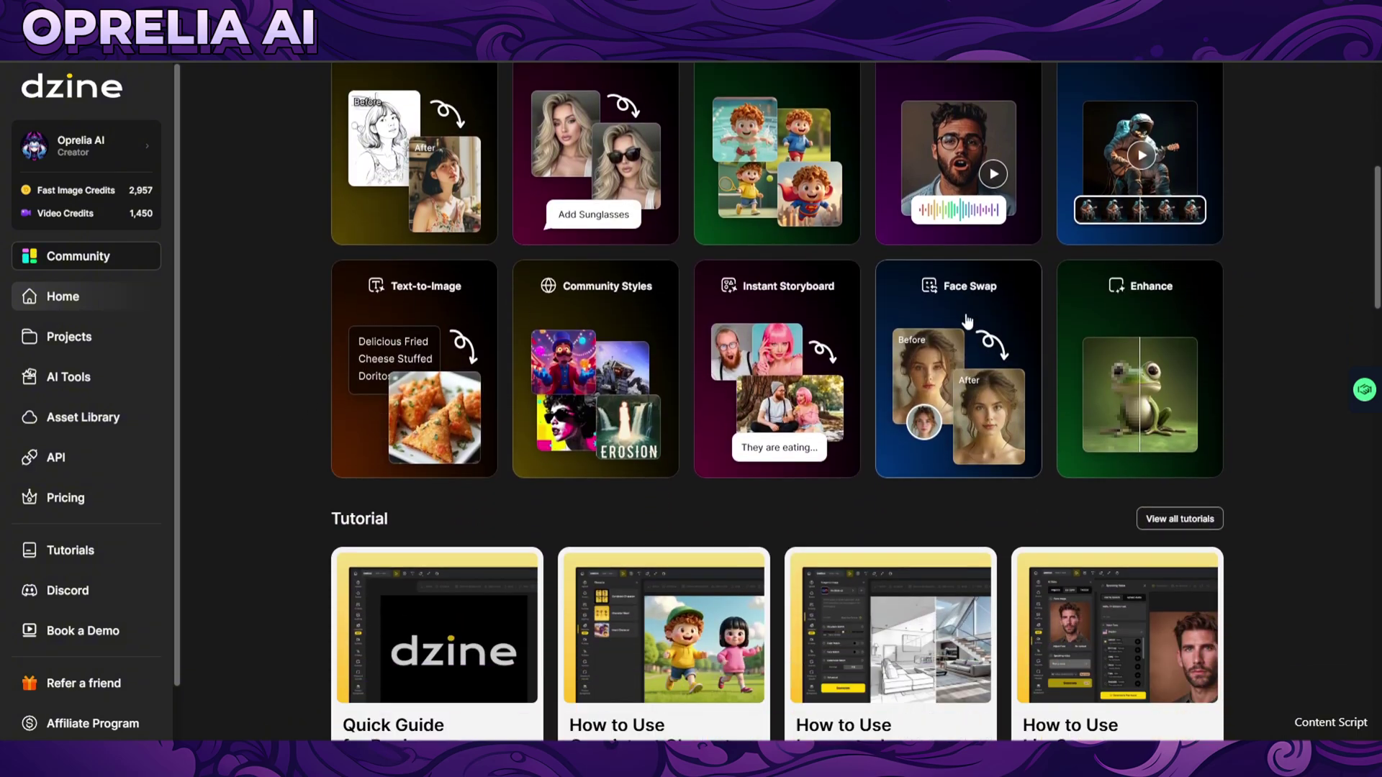
scroll(967, 320, up, 3)
click(1181, 191)
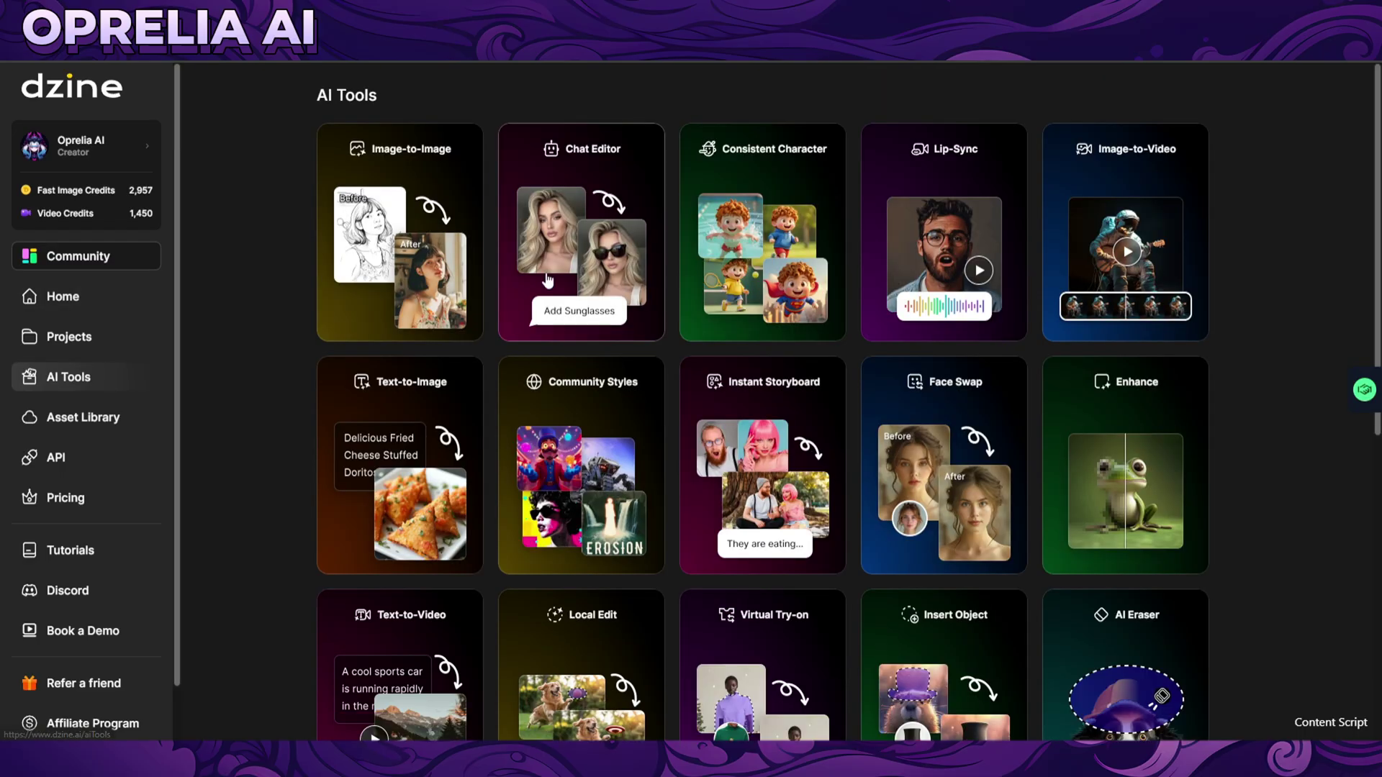
scroll(865, 383, down, 6)
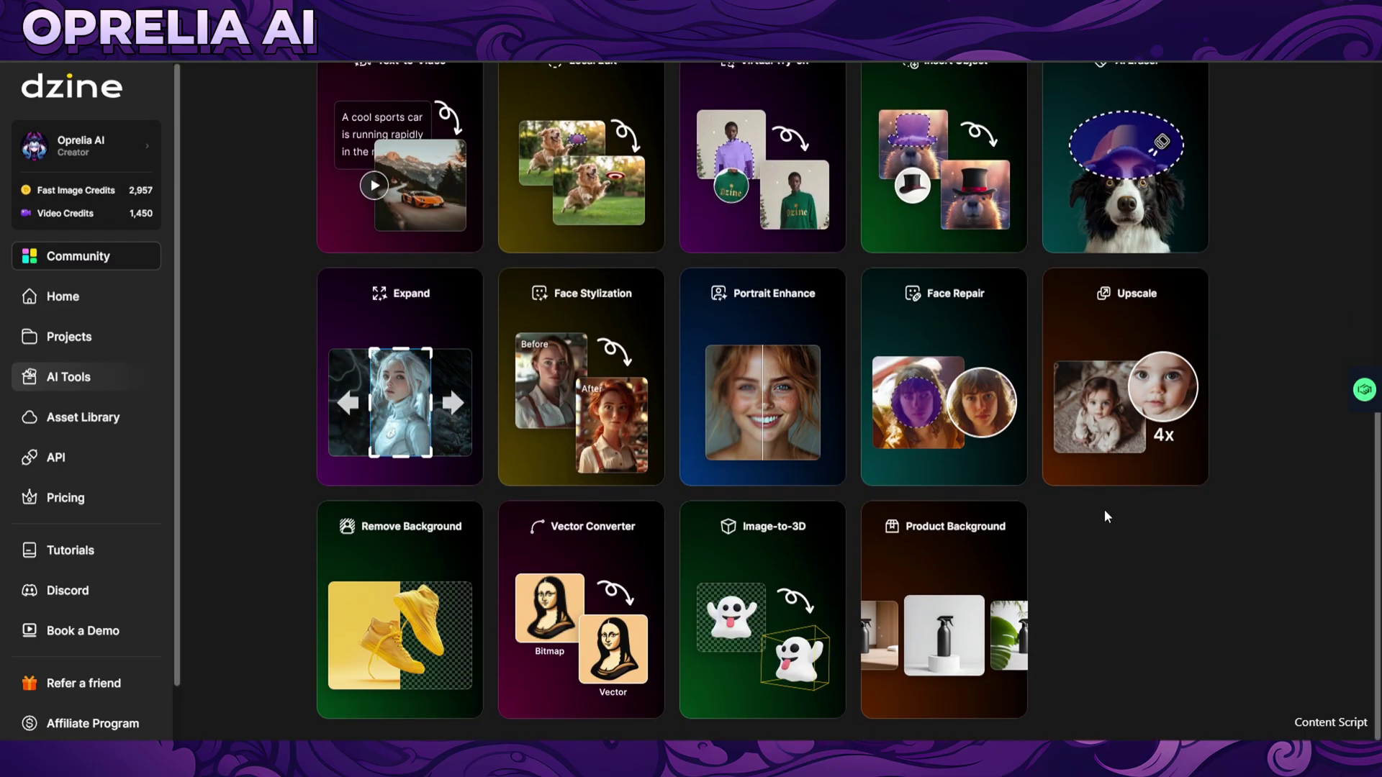
scroll(1111, 514, up, 7)
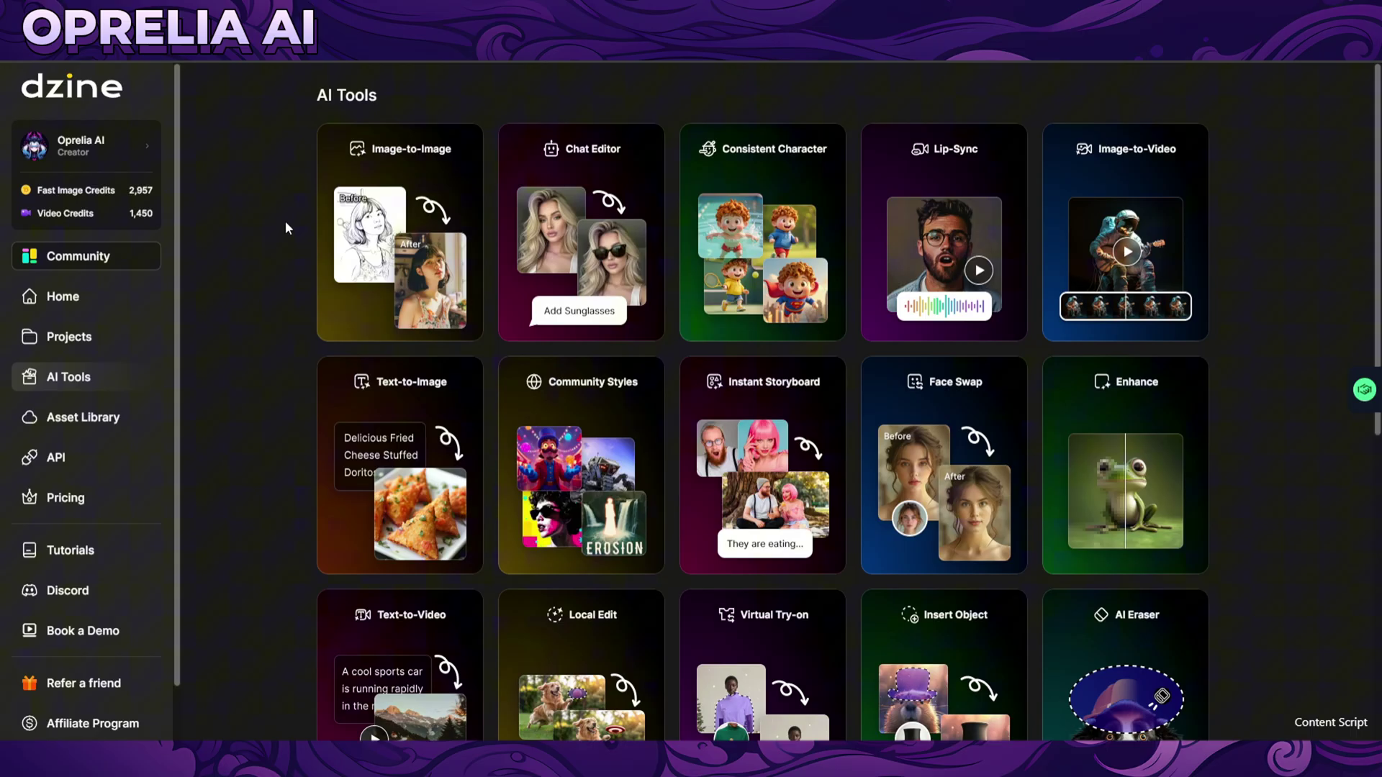
click(108, 303)
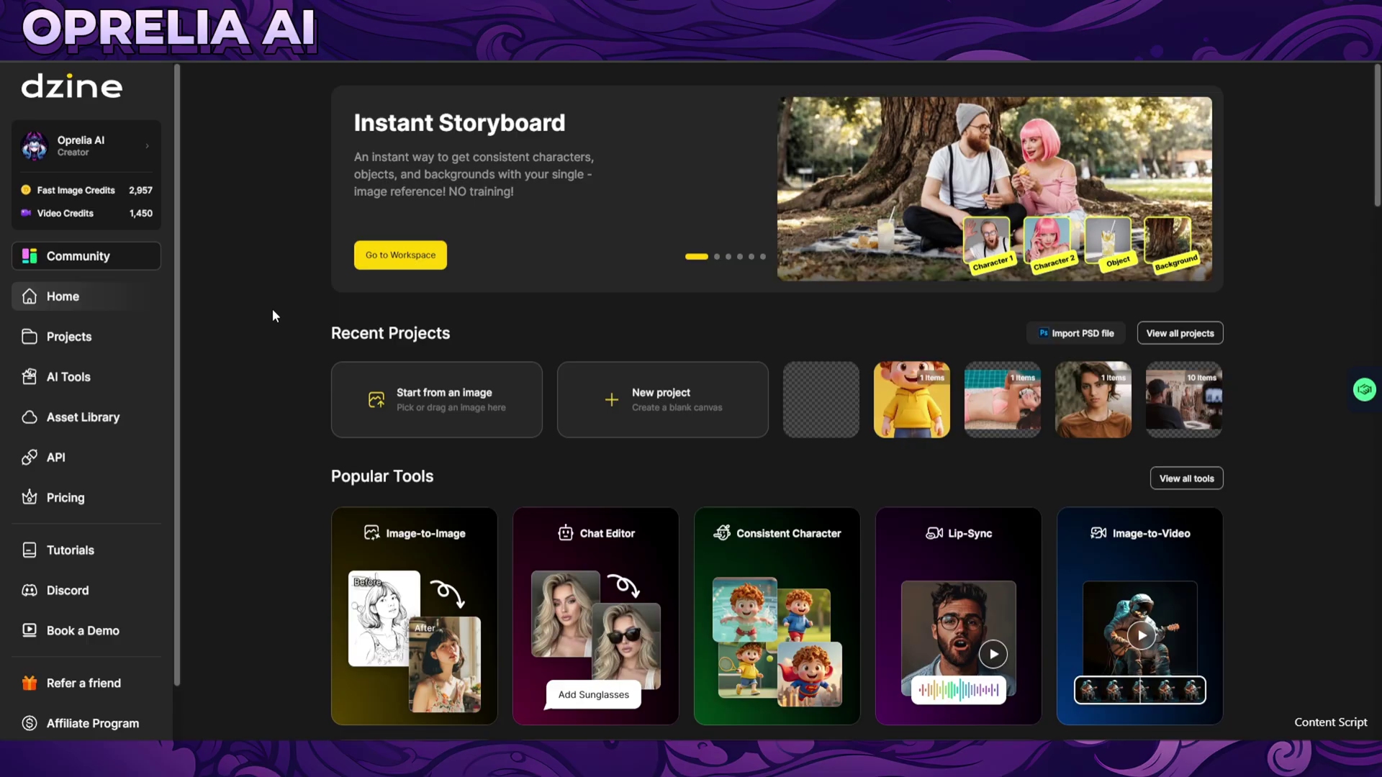
Step: Open the yellow-hoodie boy project from Recent Projects in the Chat Editor
scroll(291, 309, down, 4)
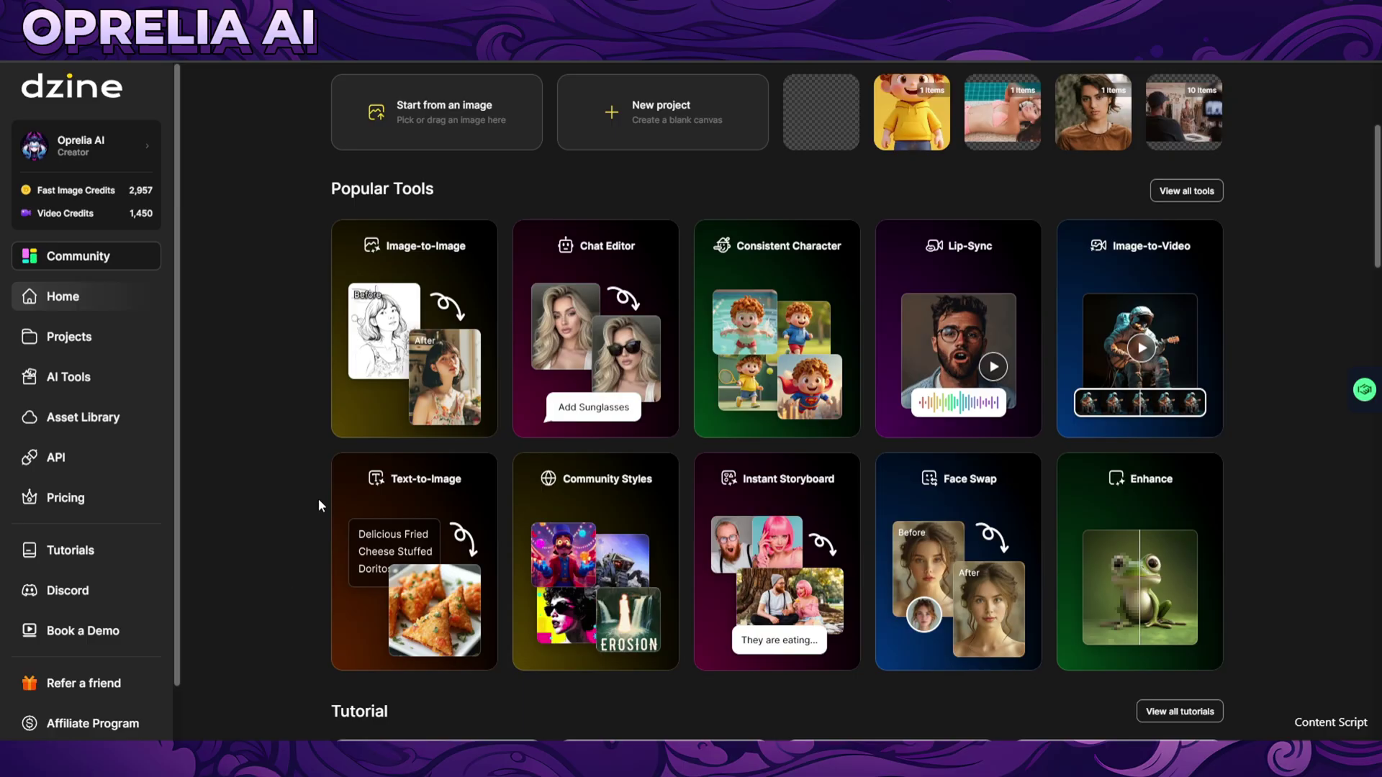
scroll(321, 496, down, 10)
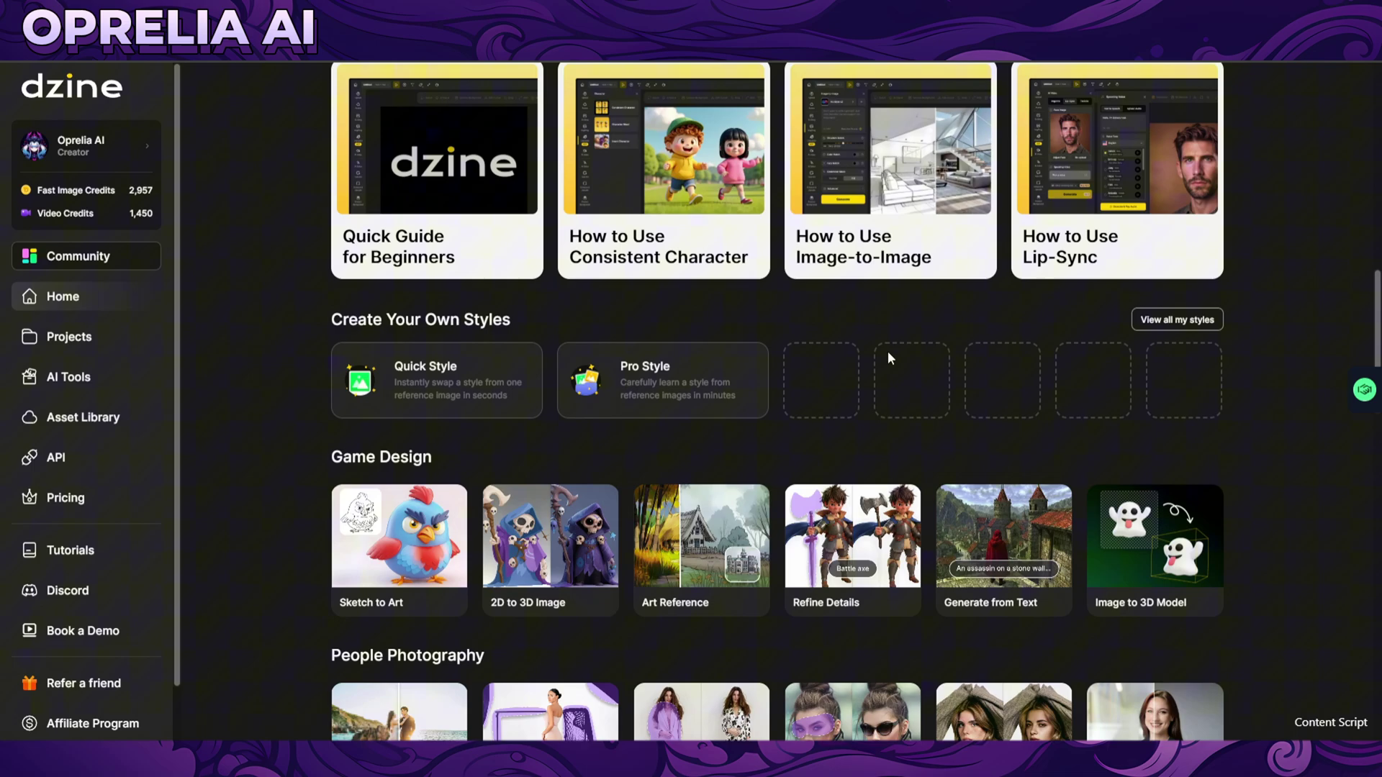
scroll(888, 359, up, 2)
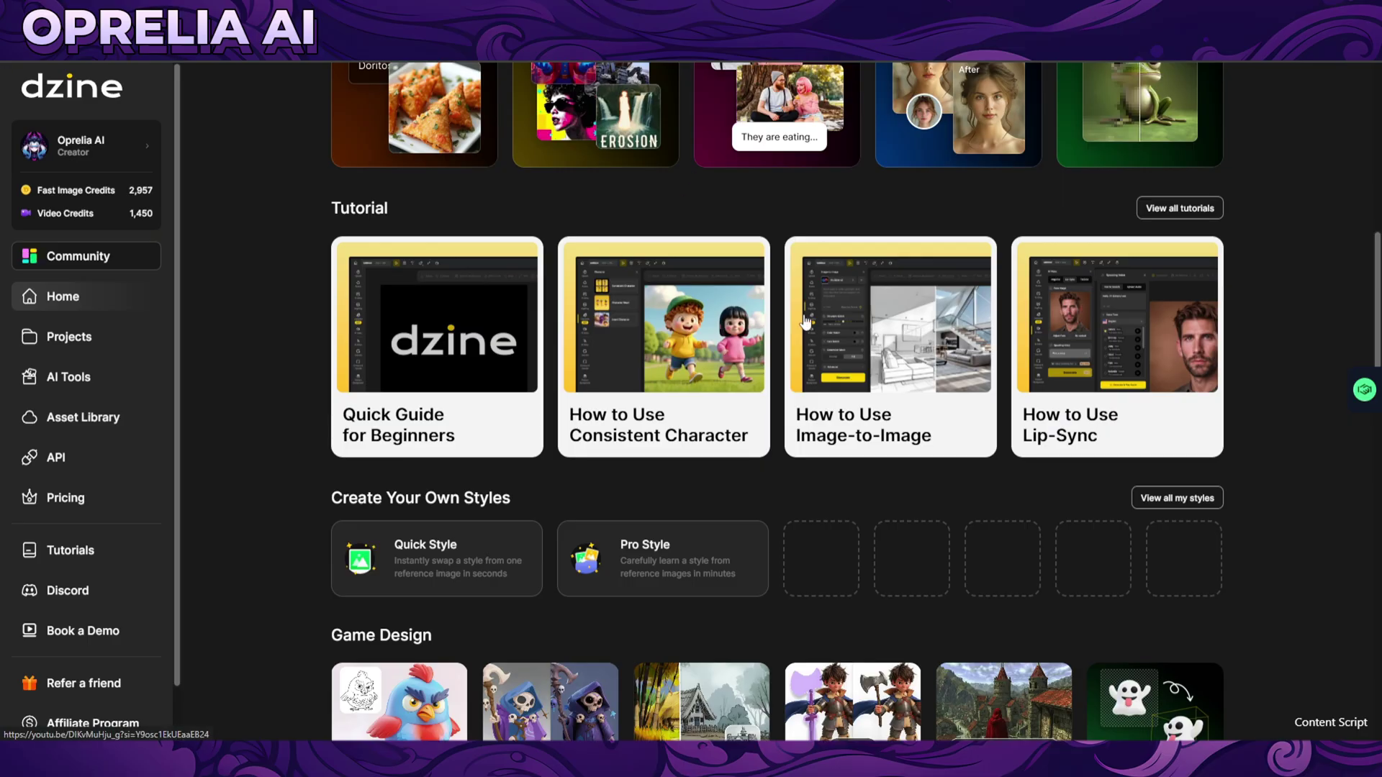
scroll(327, 468, down, 5)
scroll(328, 443, up, 12)
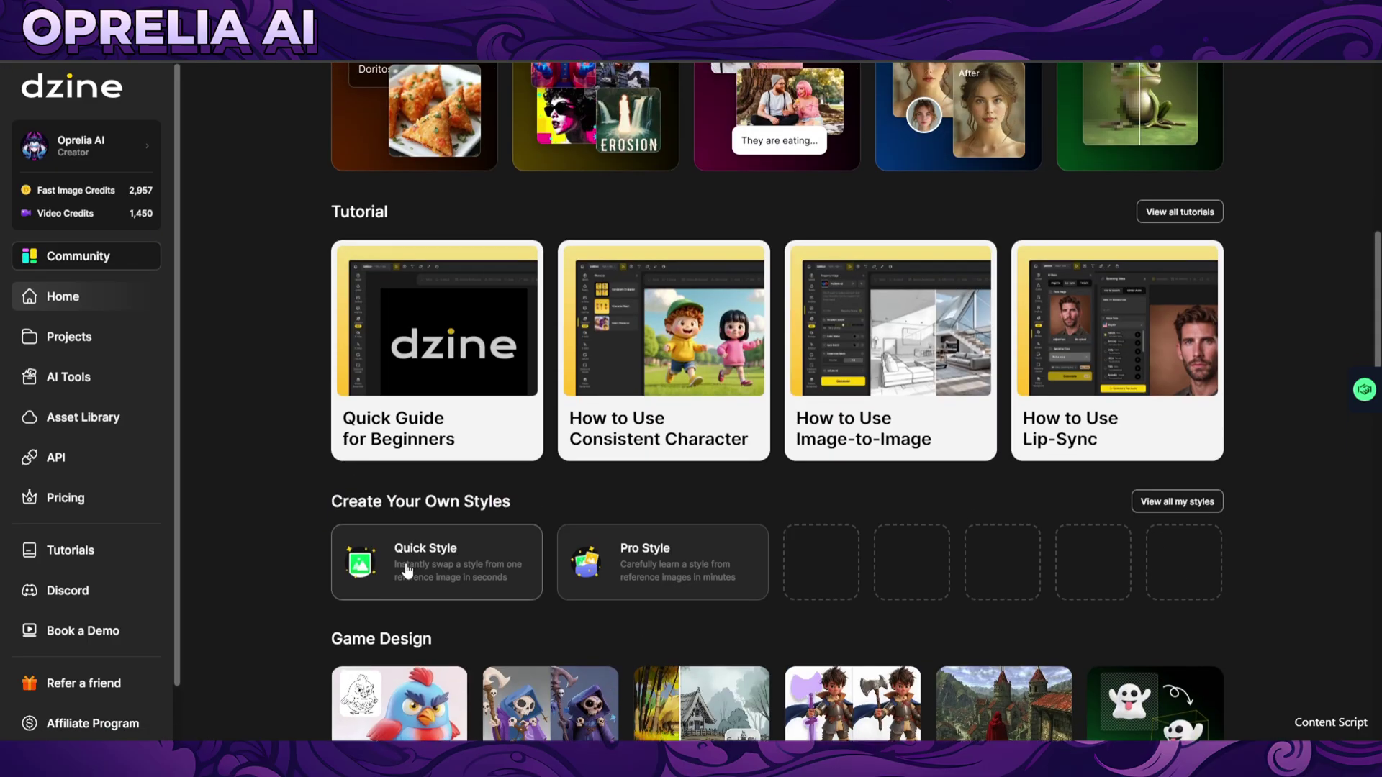
click(911, 328)
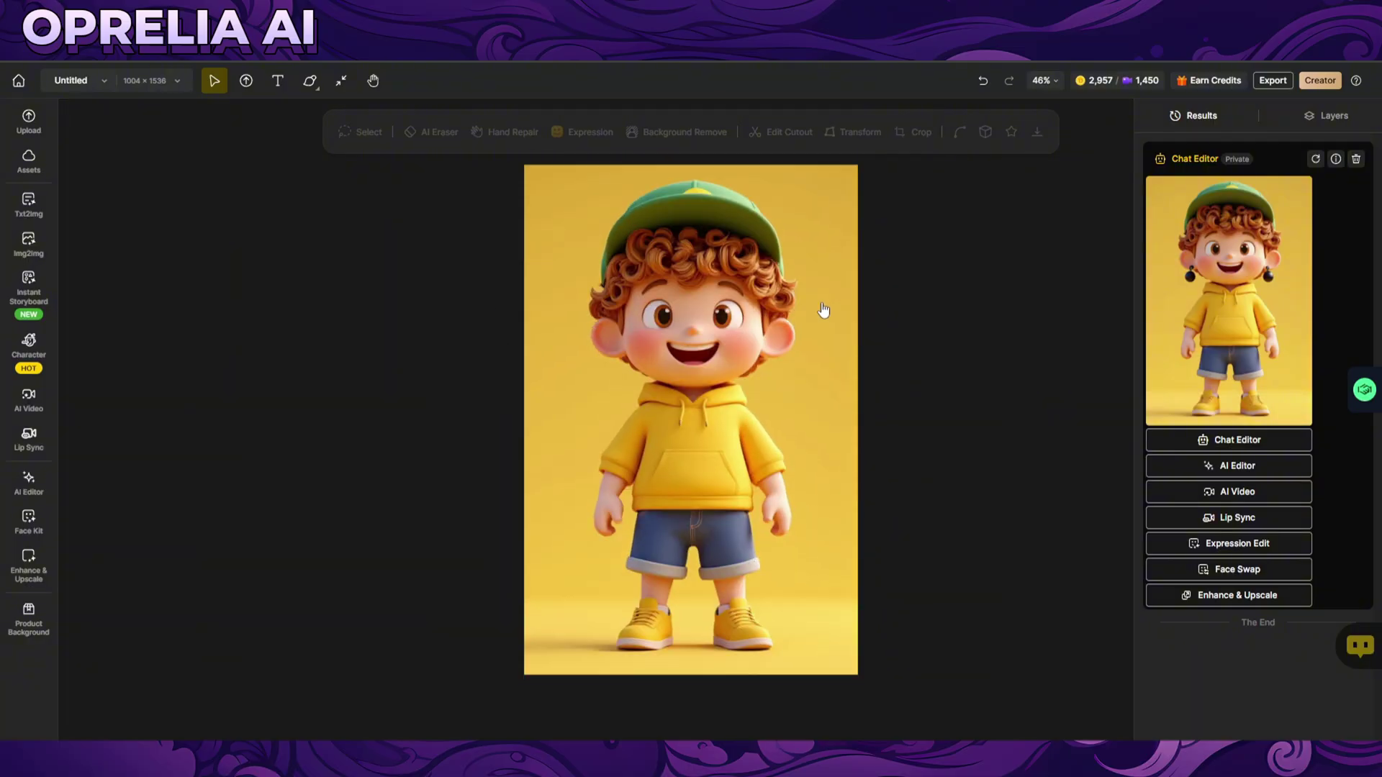
mouse_move(1276, 343)
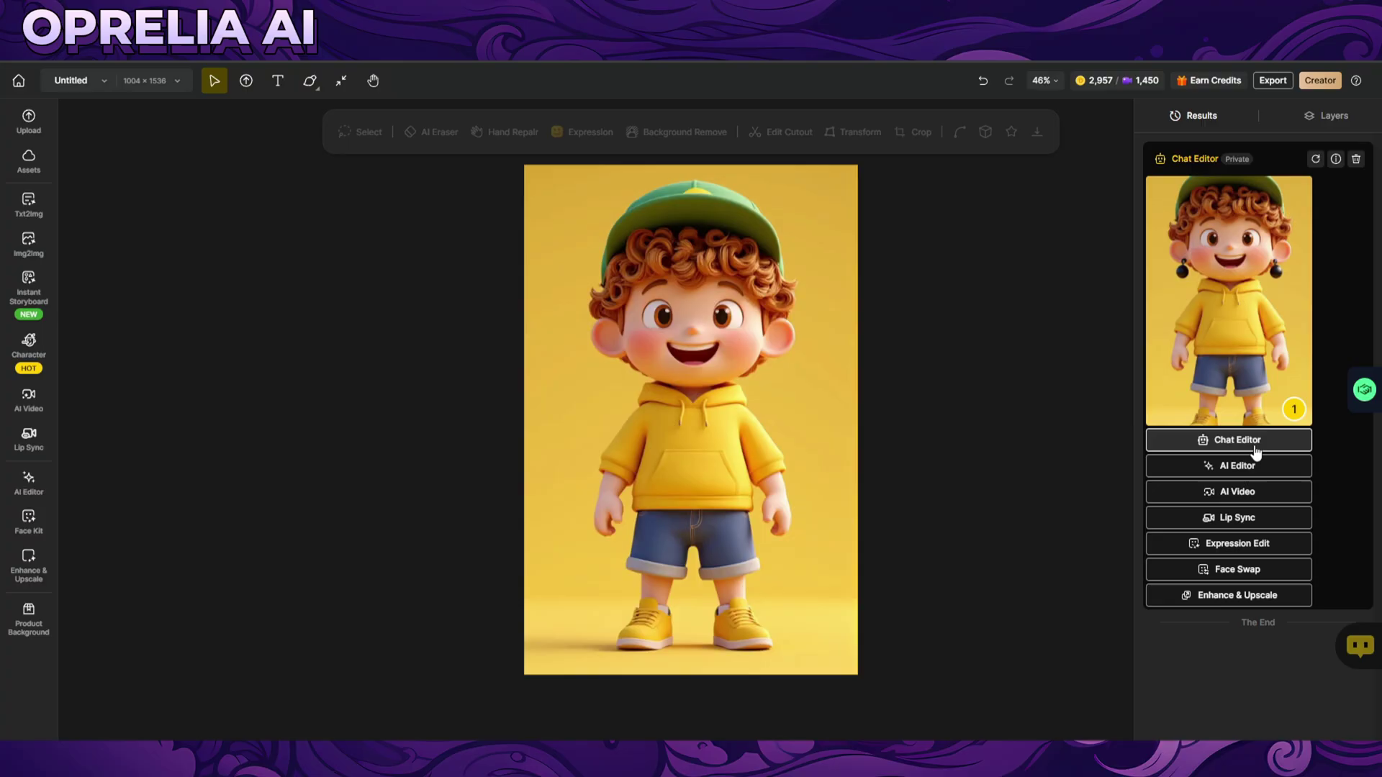
click(1254, 448)
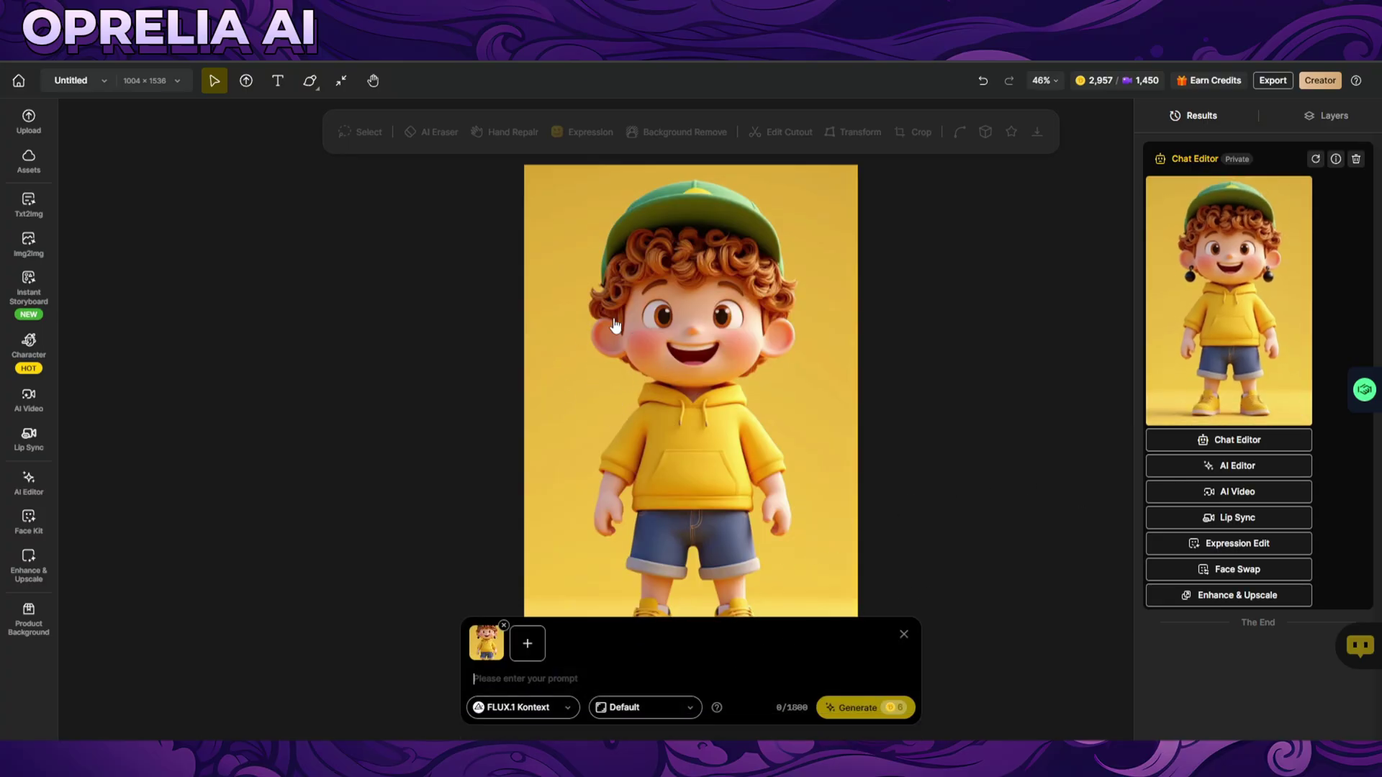
Step: Generate with the prompt 'turn the background to red, make the boy asian' after checking the models
mouse_move(1300, 289)
text(turn the background )
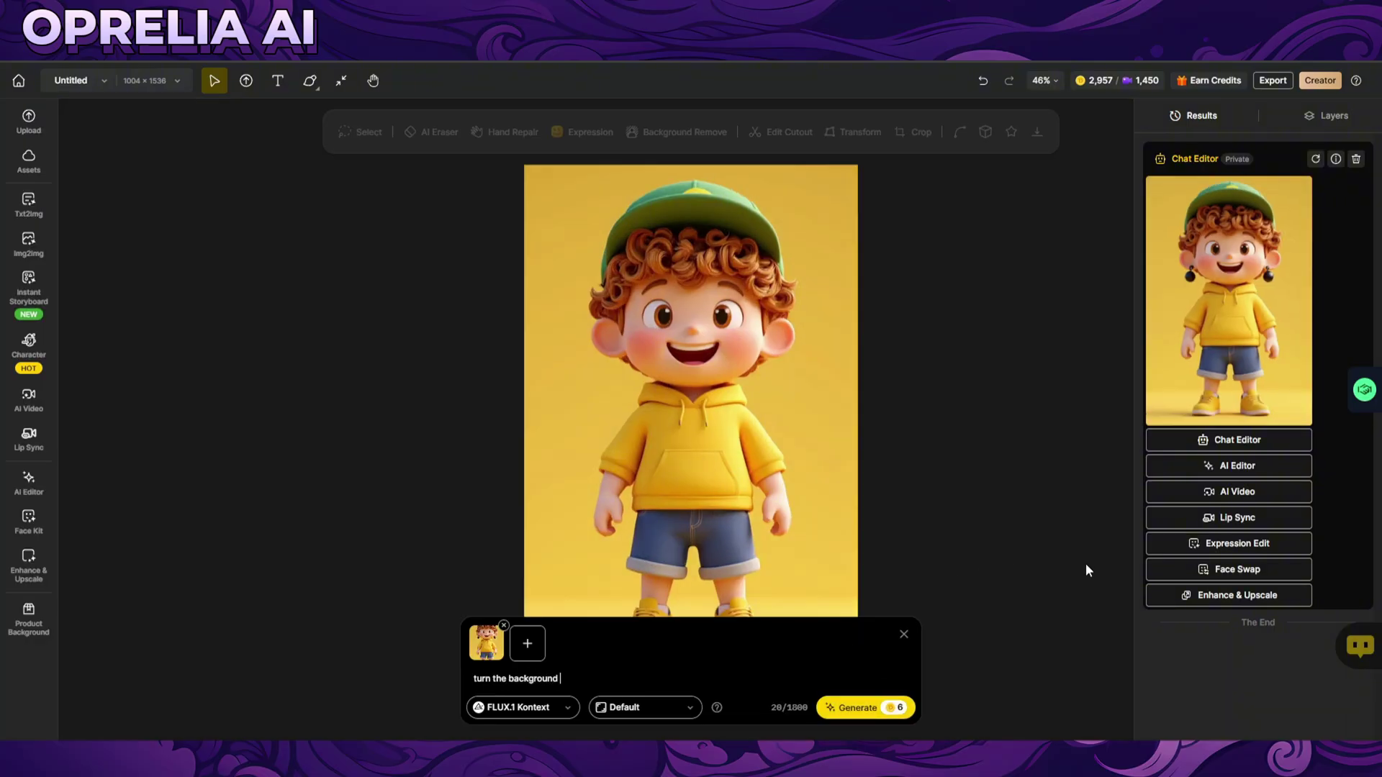
text(to red, make the wh)
key(BackSpace)
key(BackSpace)
text(the boy asian)
click(568, 711)
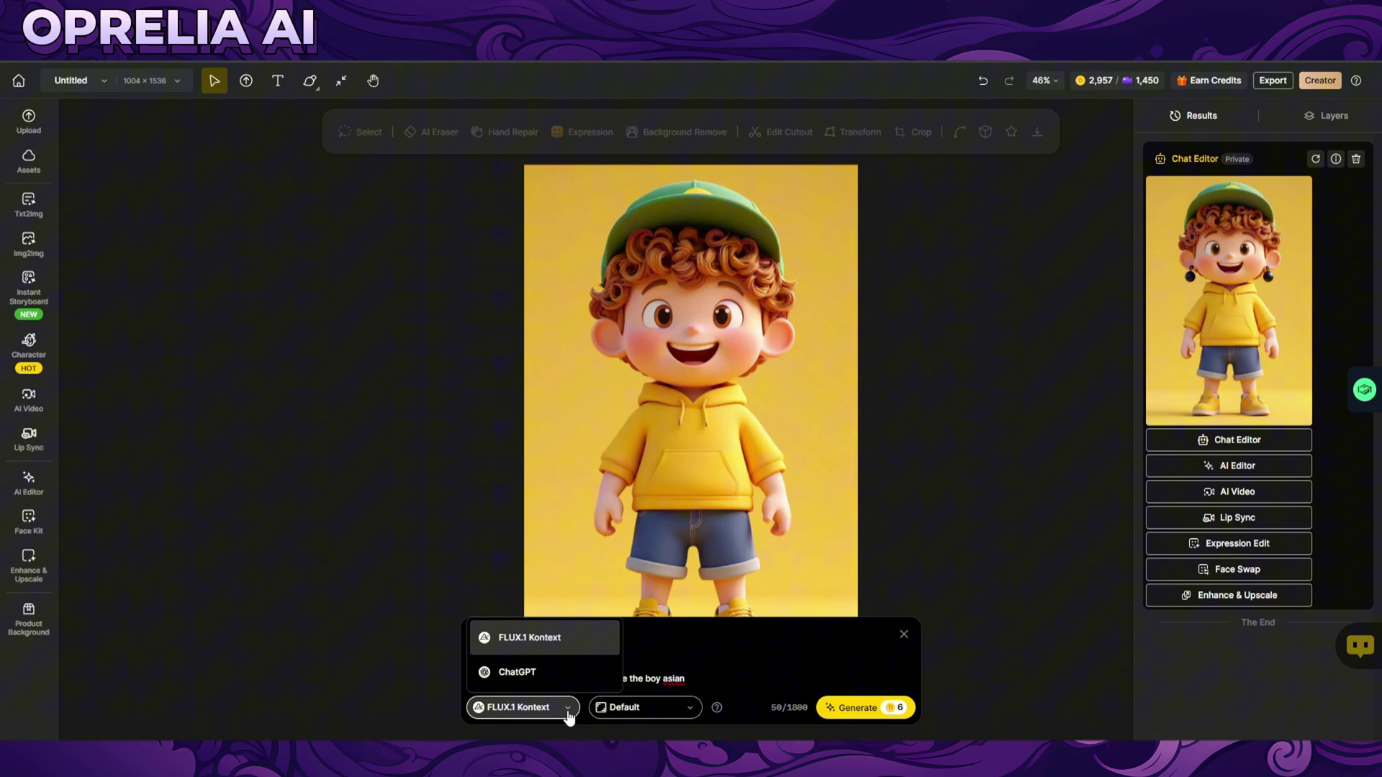
click(861, 708)
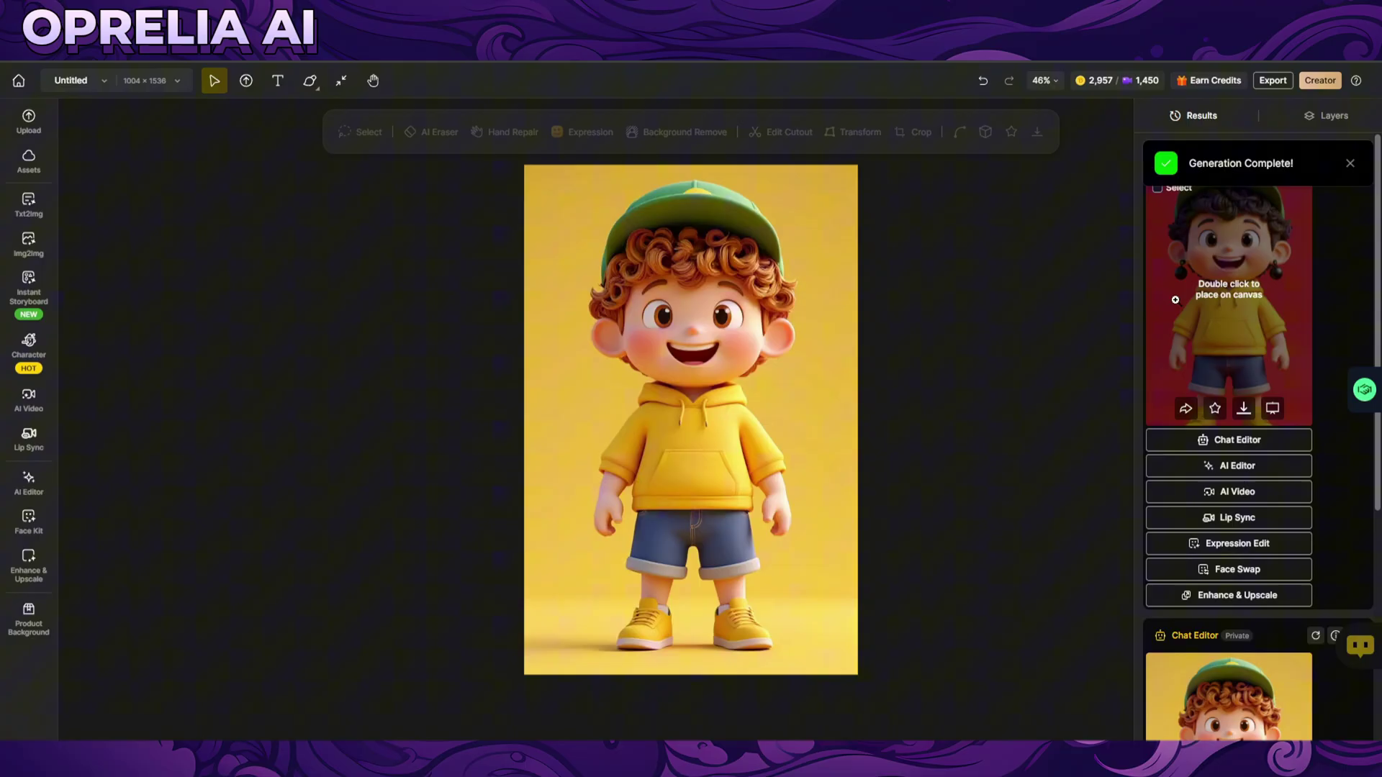
click(1176, 299)
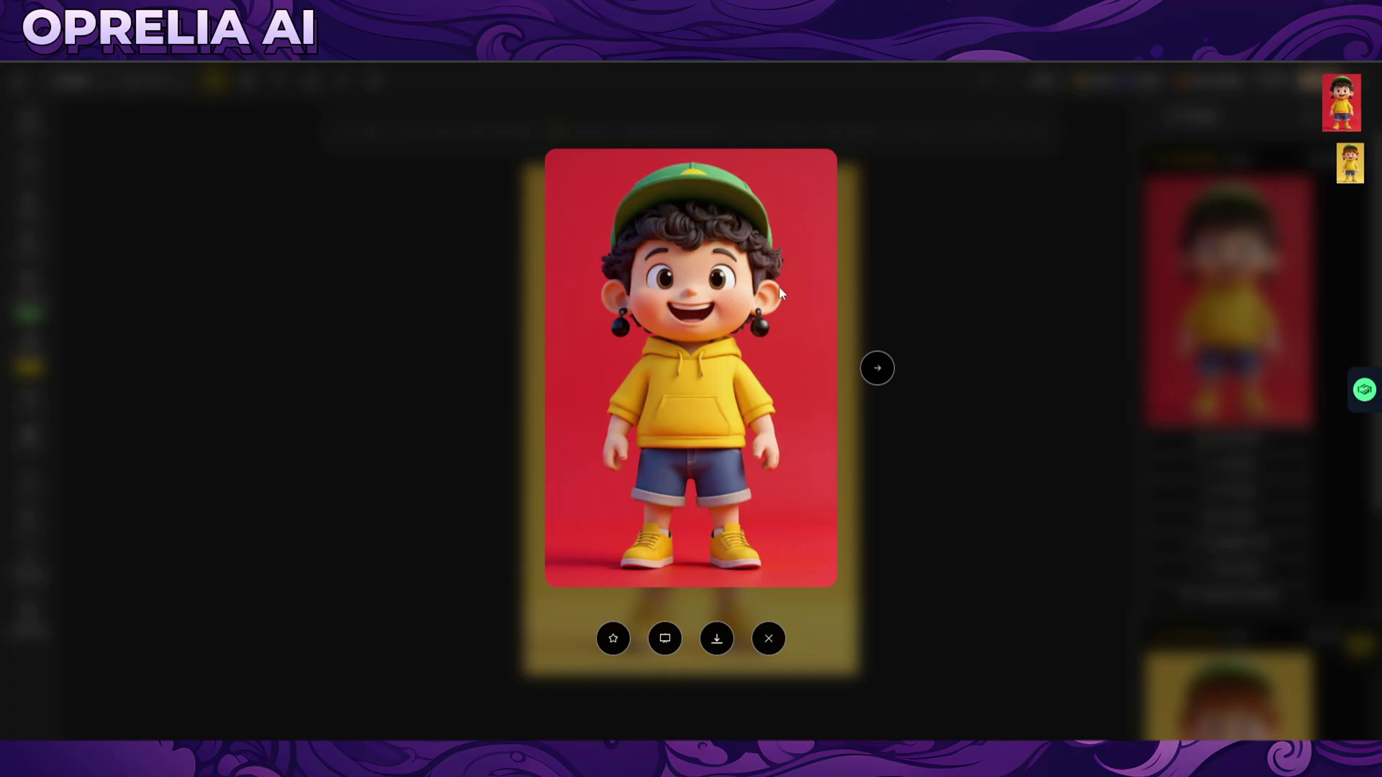
click(910, 292)
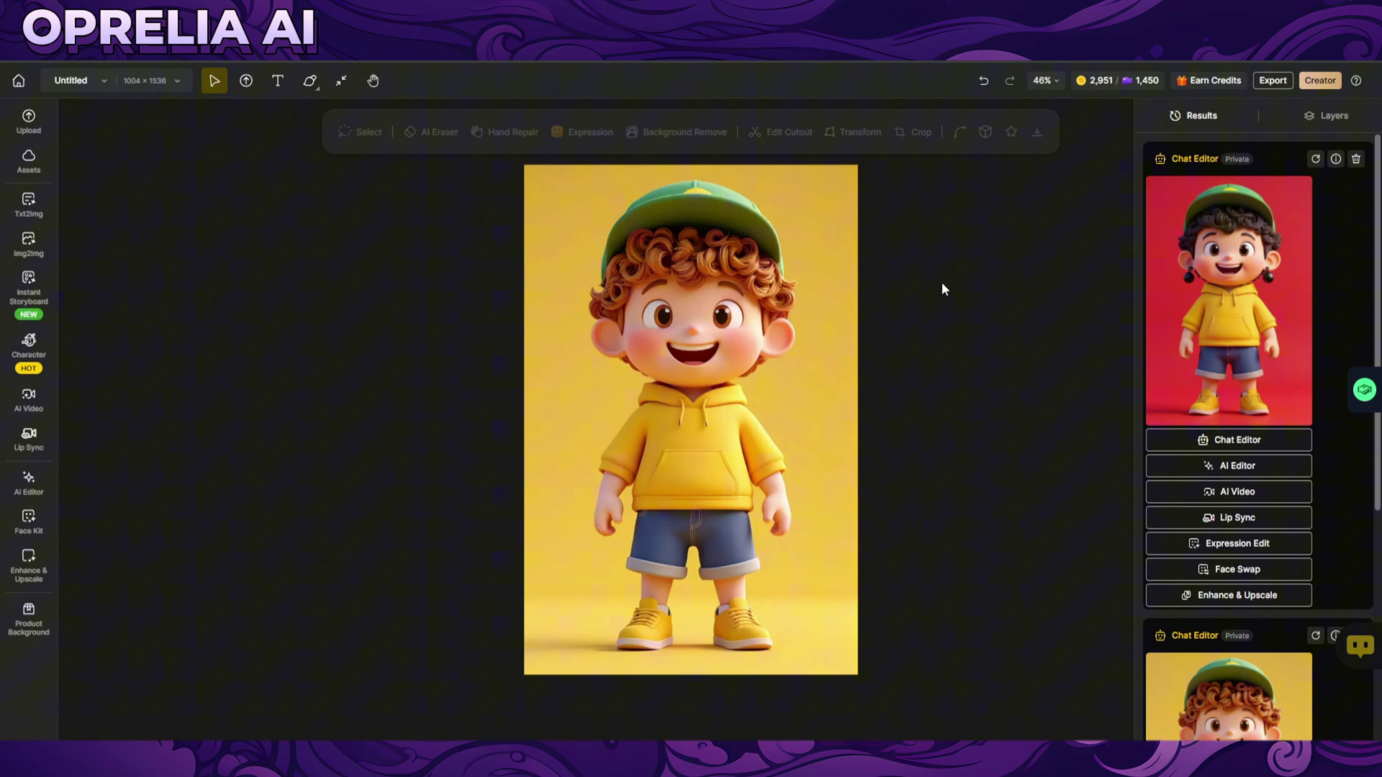
click(1229, 303)
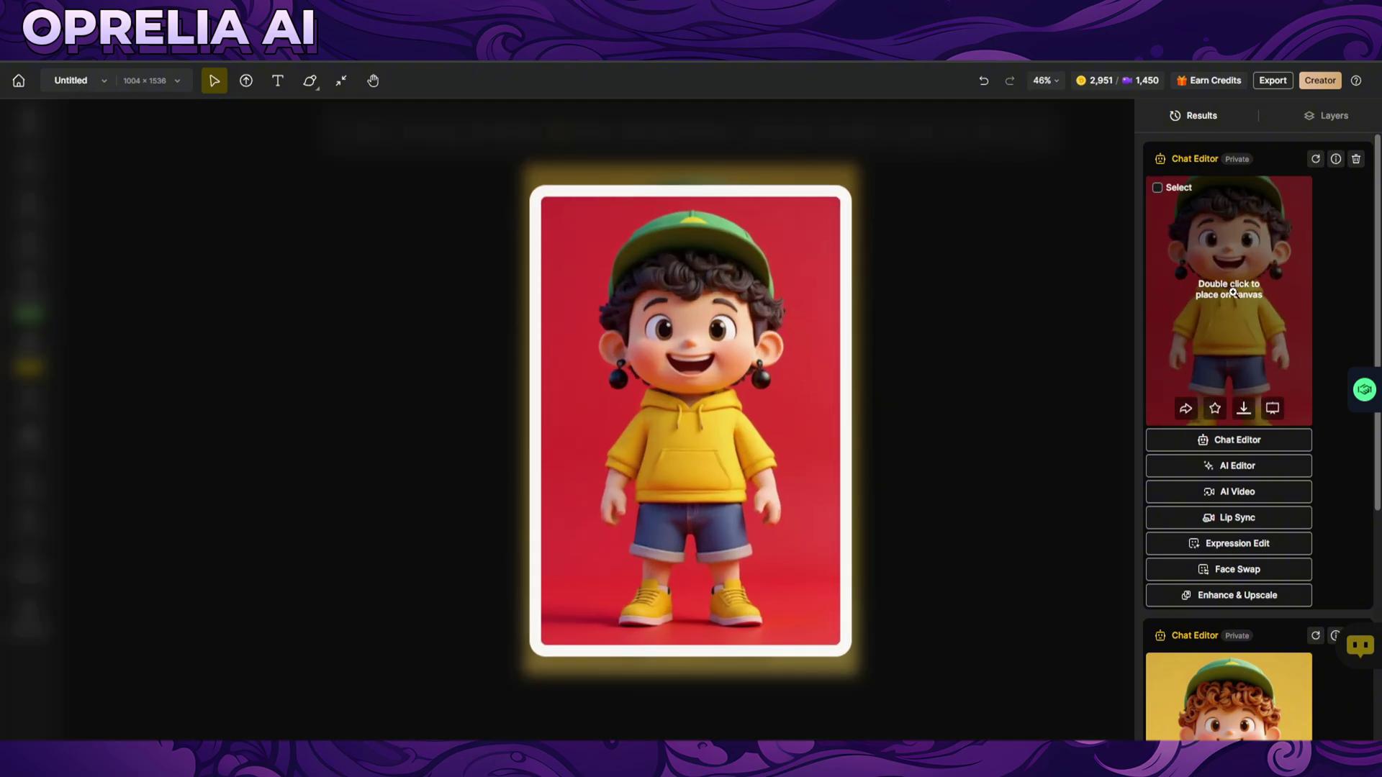
click(1234, 292)
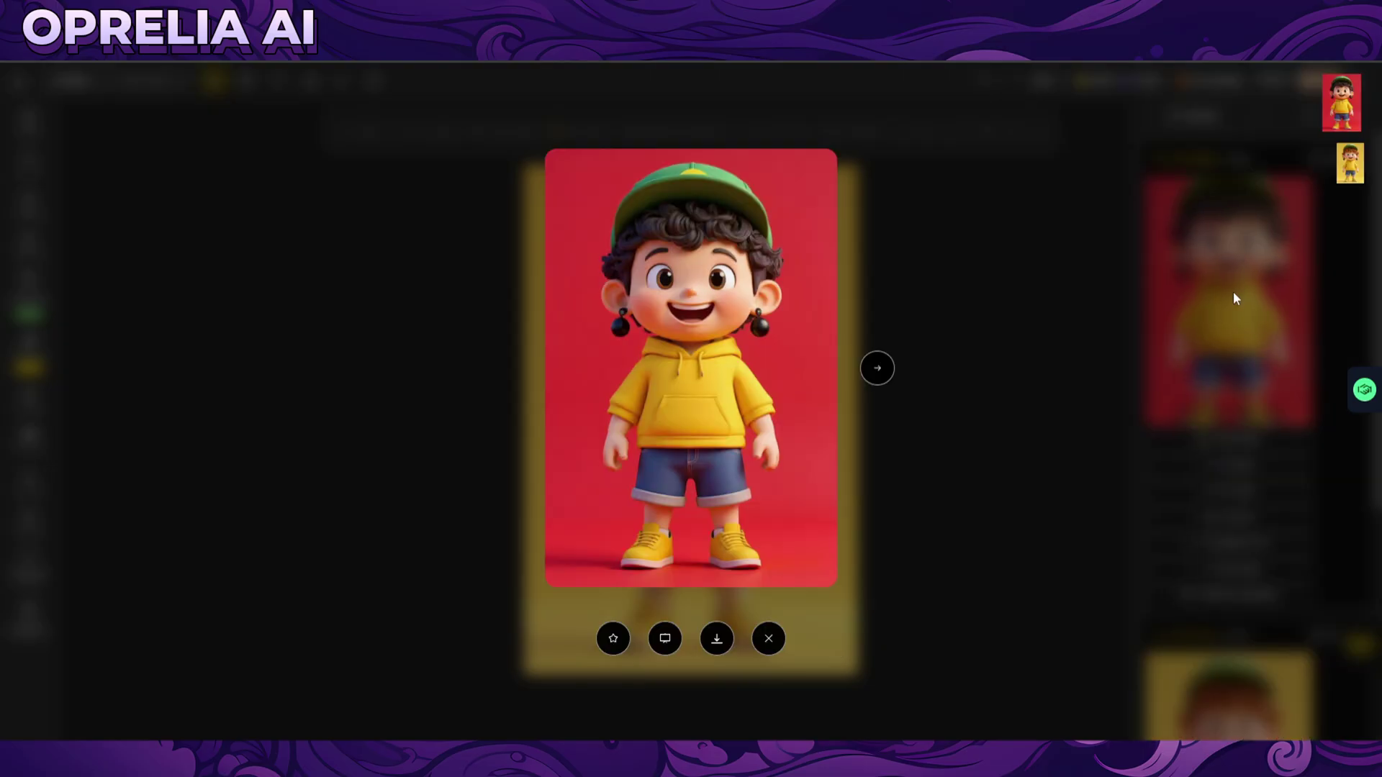
click(1073, 325)
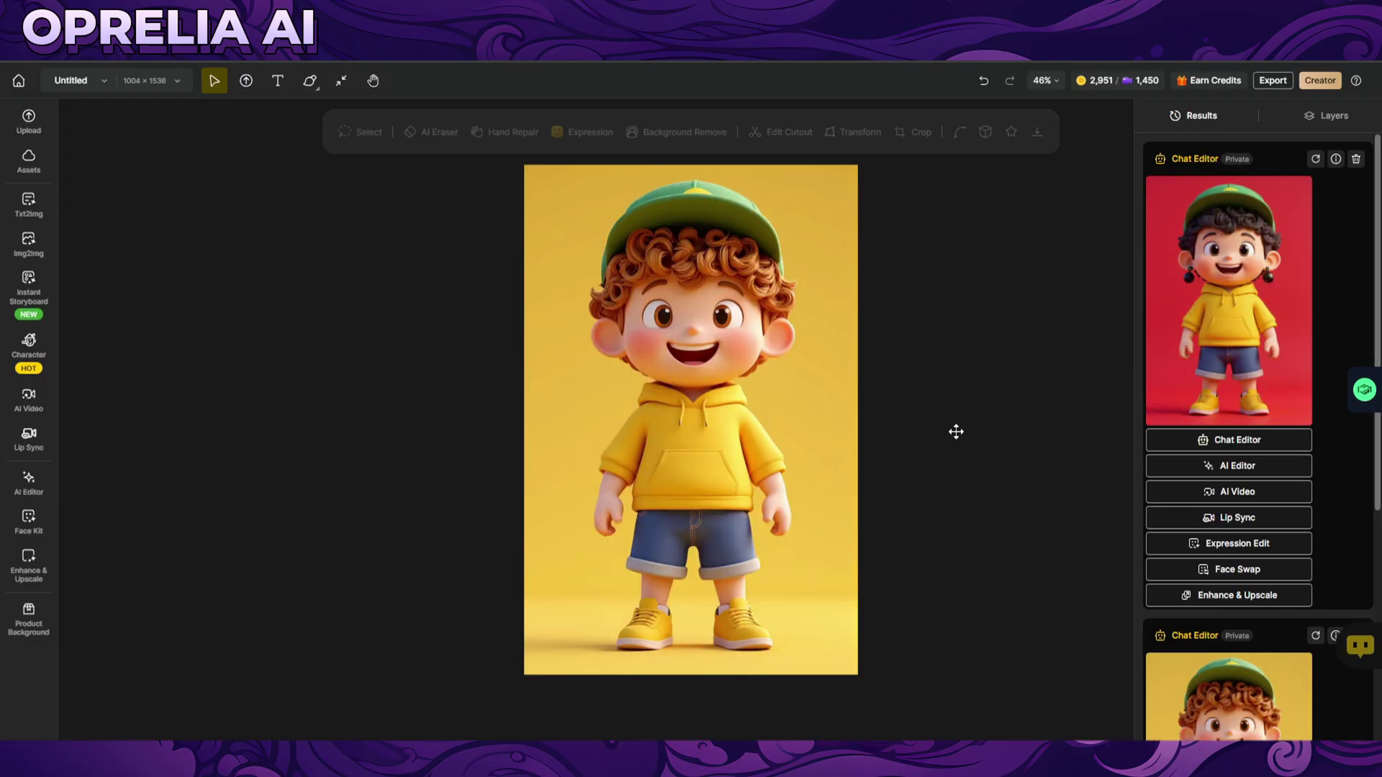
scroll(820, 410, down, 2)
scroll(962, 423, up, 3)
scroll(962, 423, down, 1)
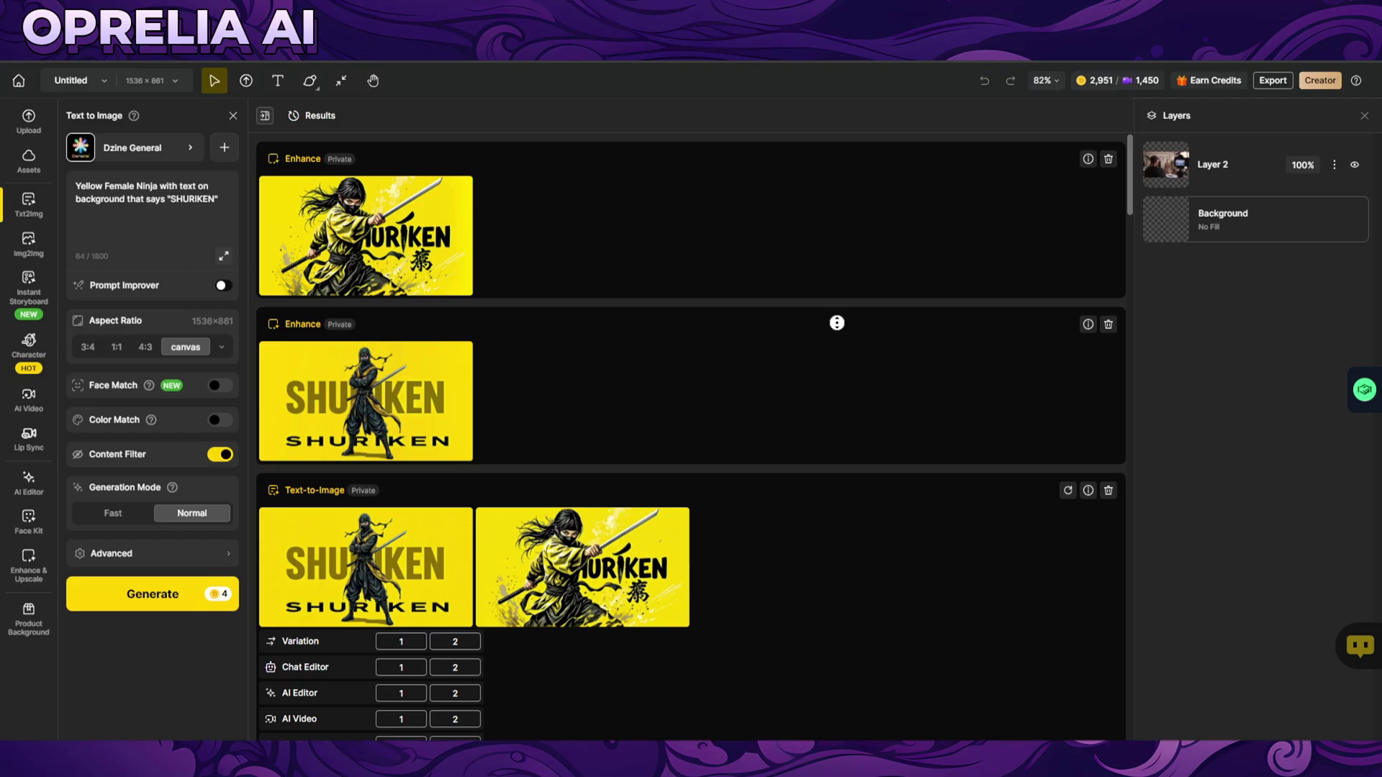
scroll(838, 329, down, 15)
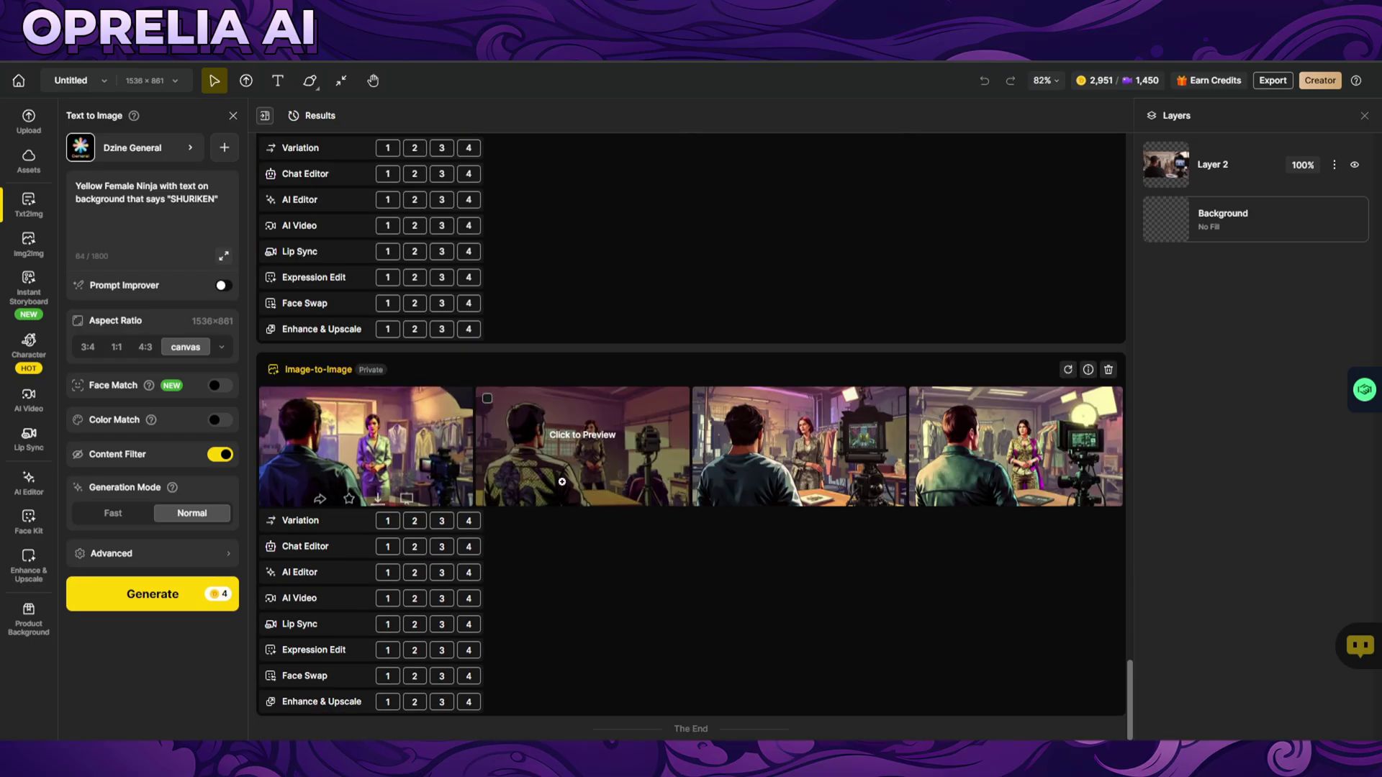
click(1155, 168)
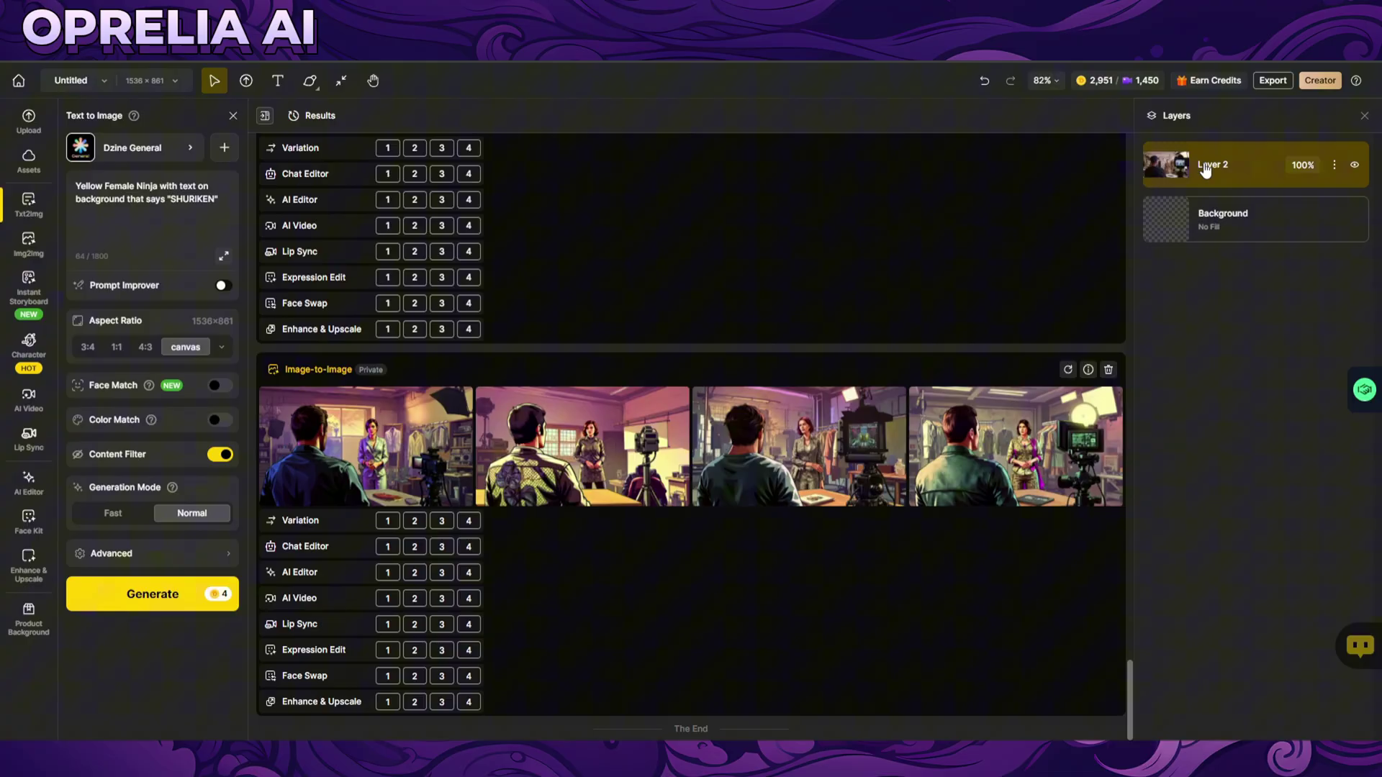
click(1355, 166)
click(1356, 166)
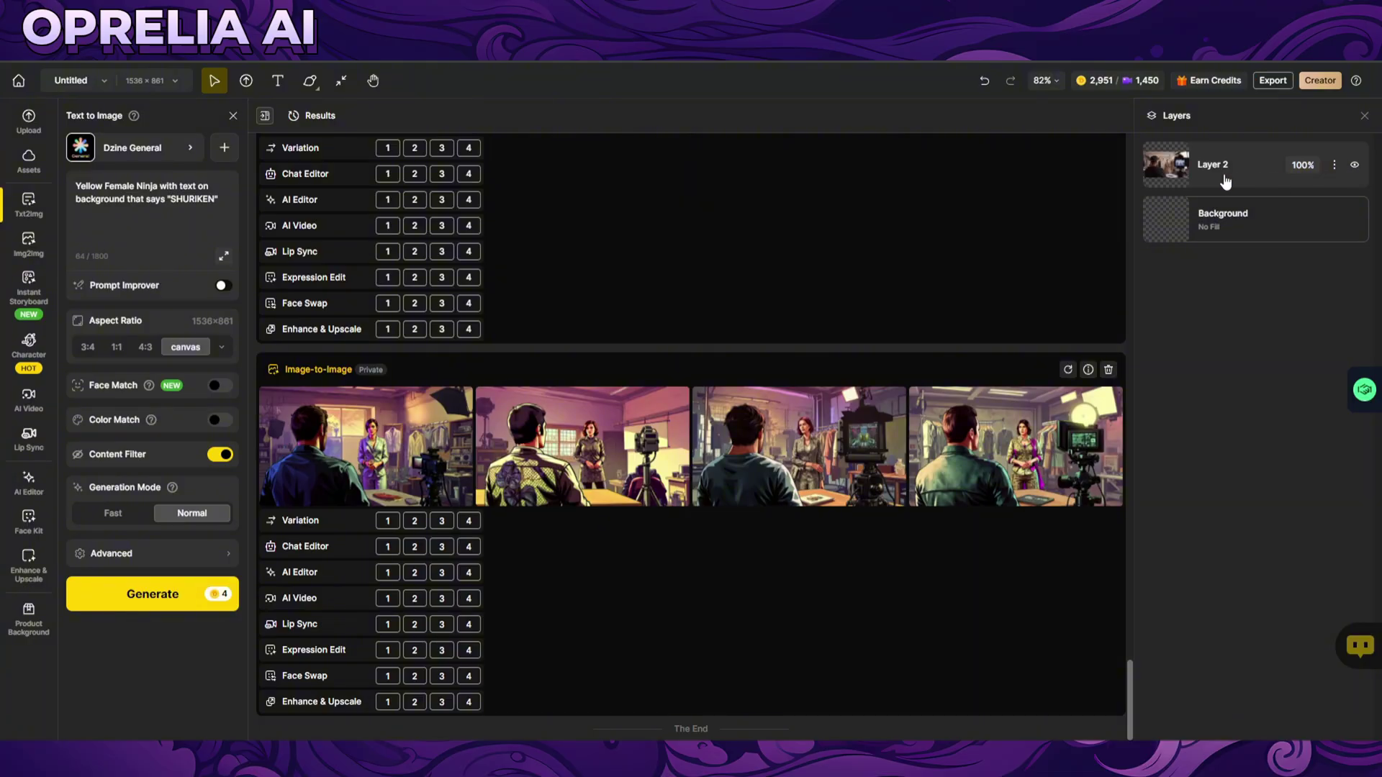
click(1210, 181)
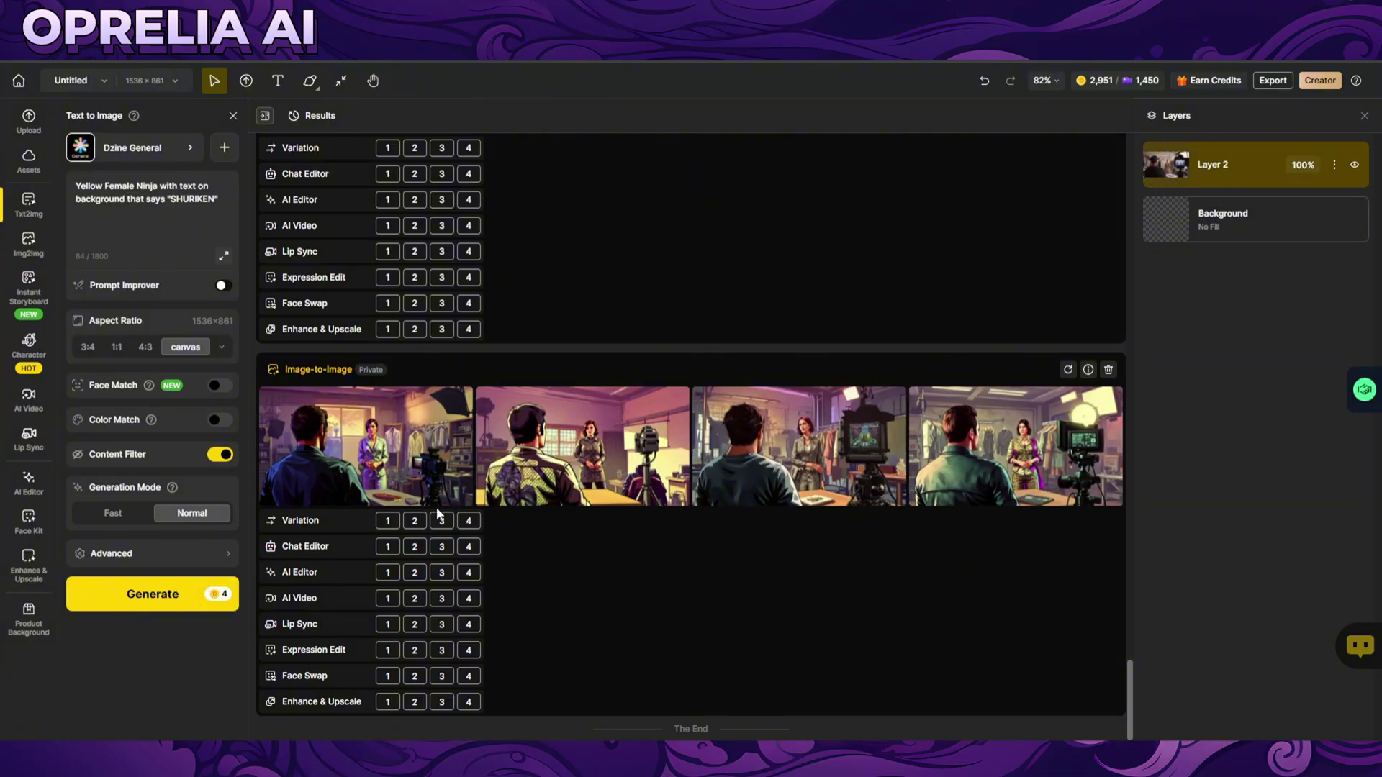
click(394, 417)
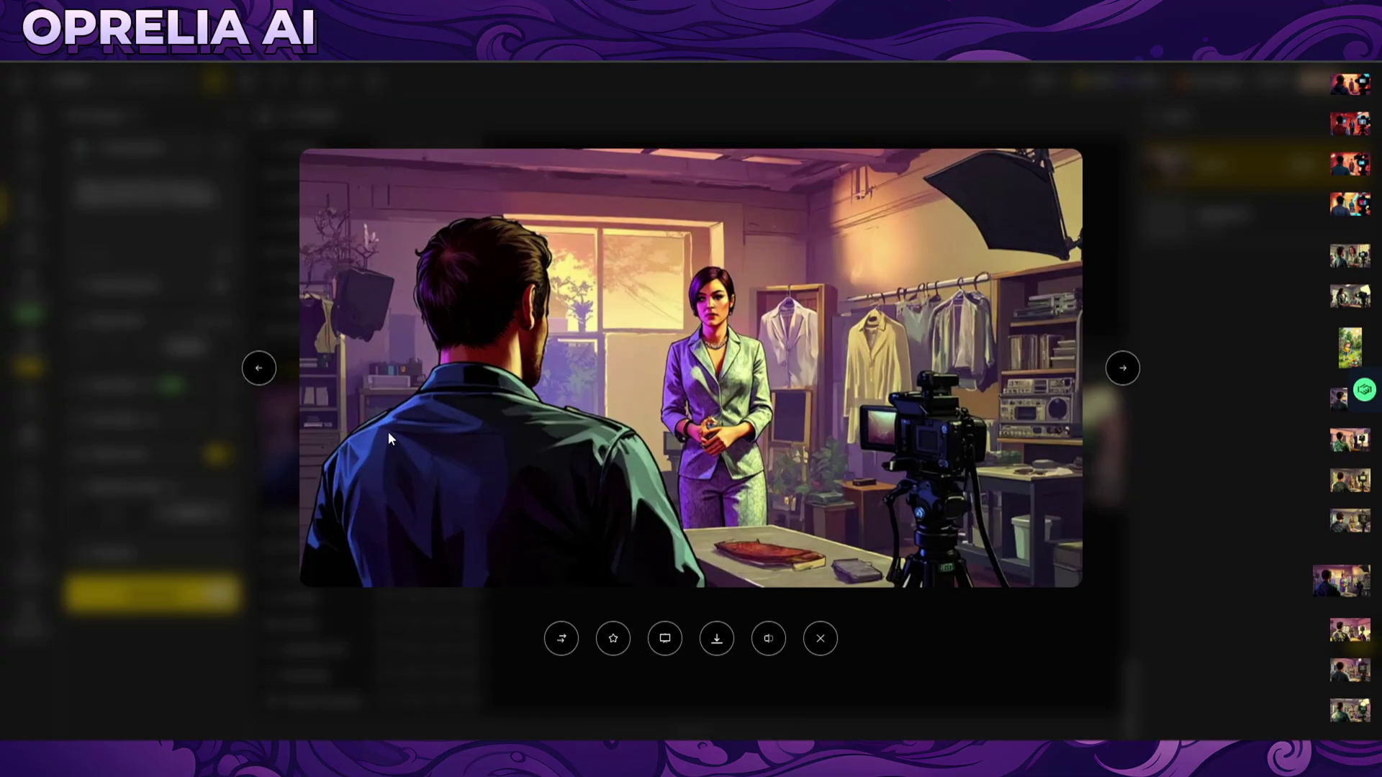
click(1124, 369)
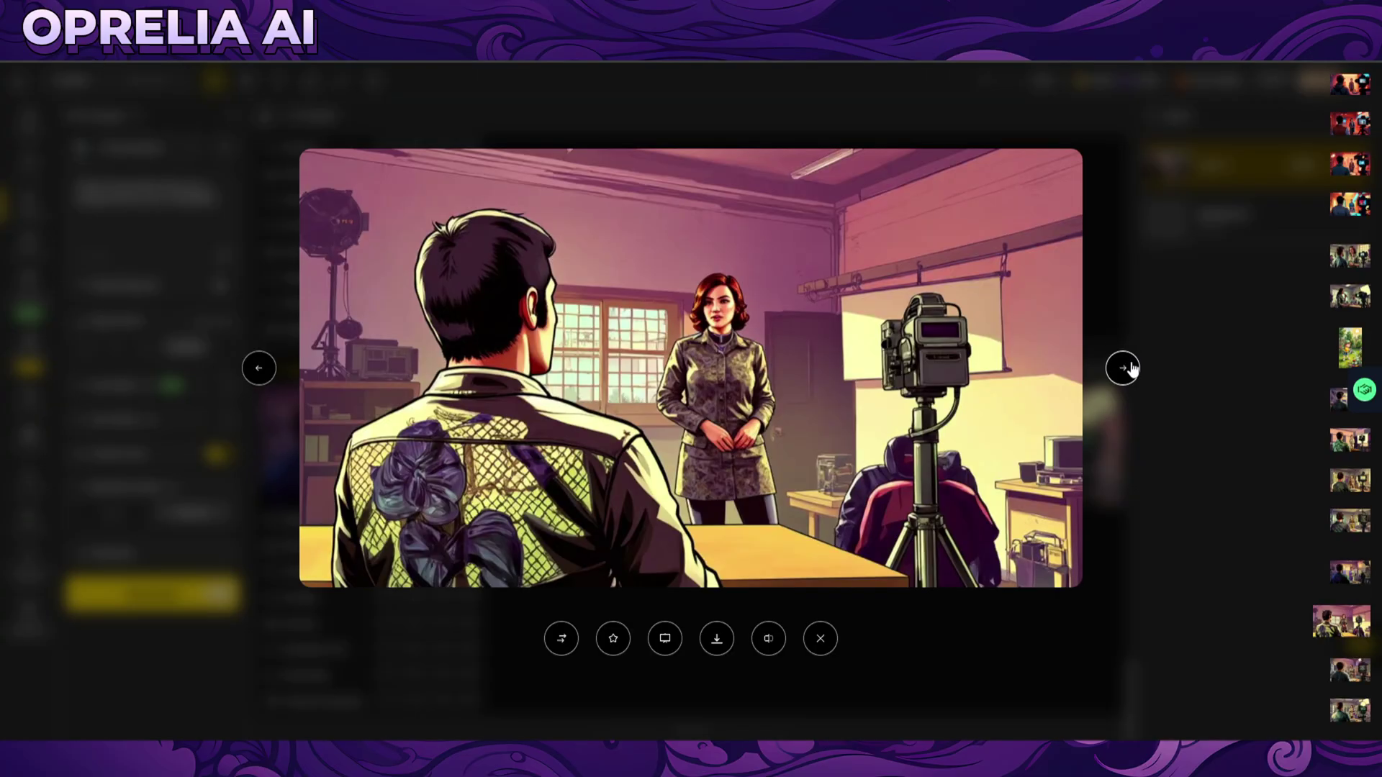
click(1124, 368)
click(1127, 364)
click(1130, 361)
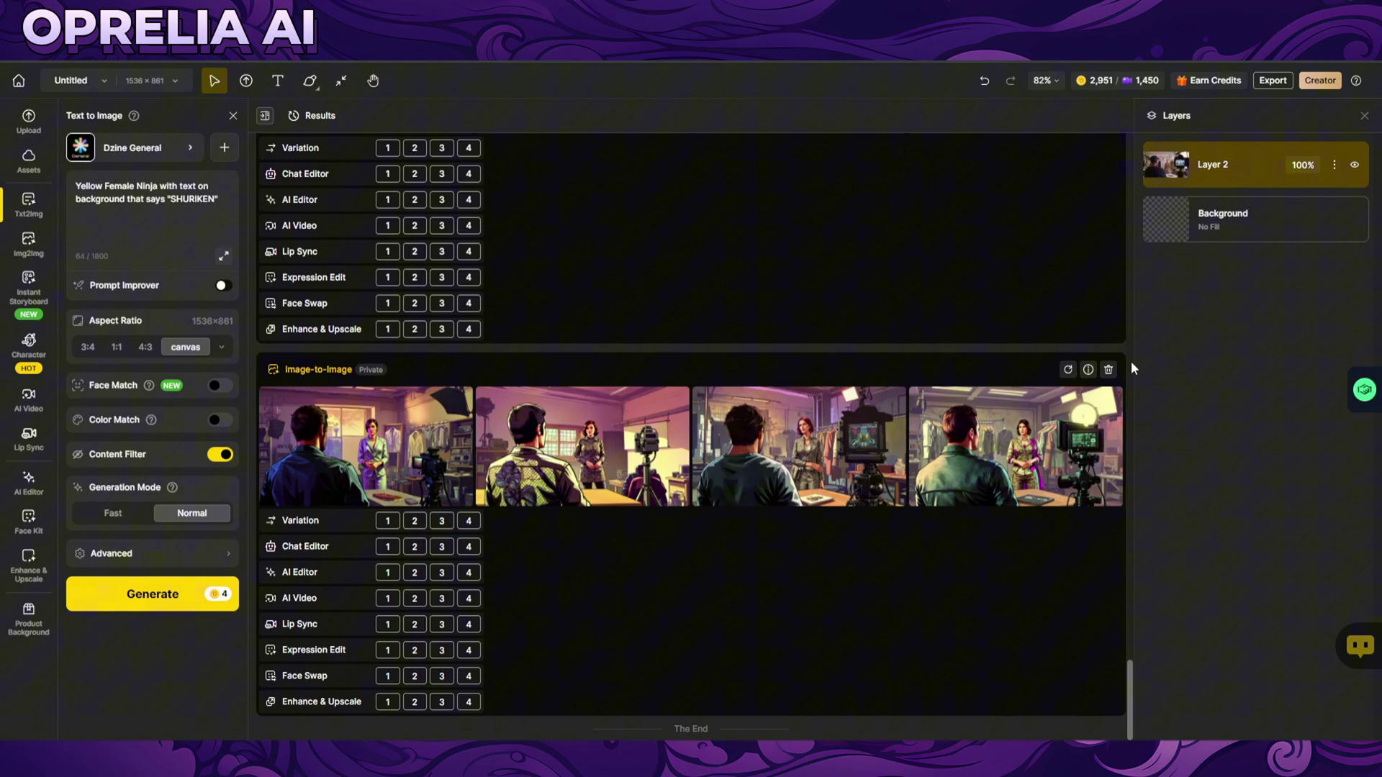
scroll(1125, 370, up, 5)
click(360, 503)
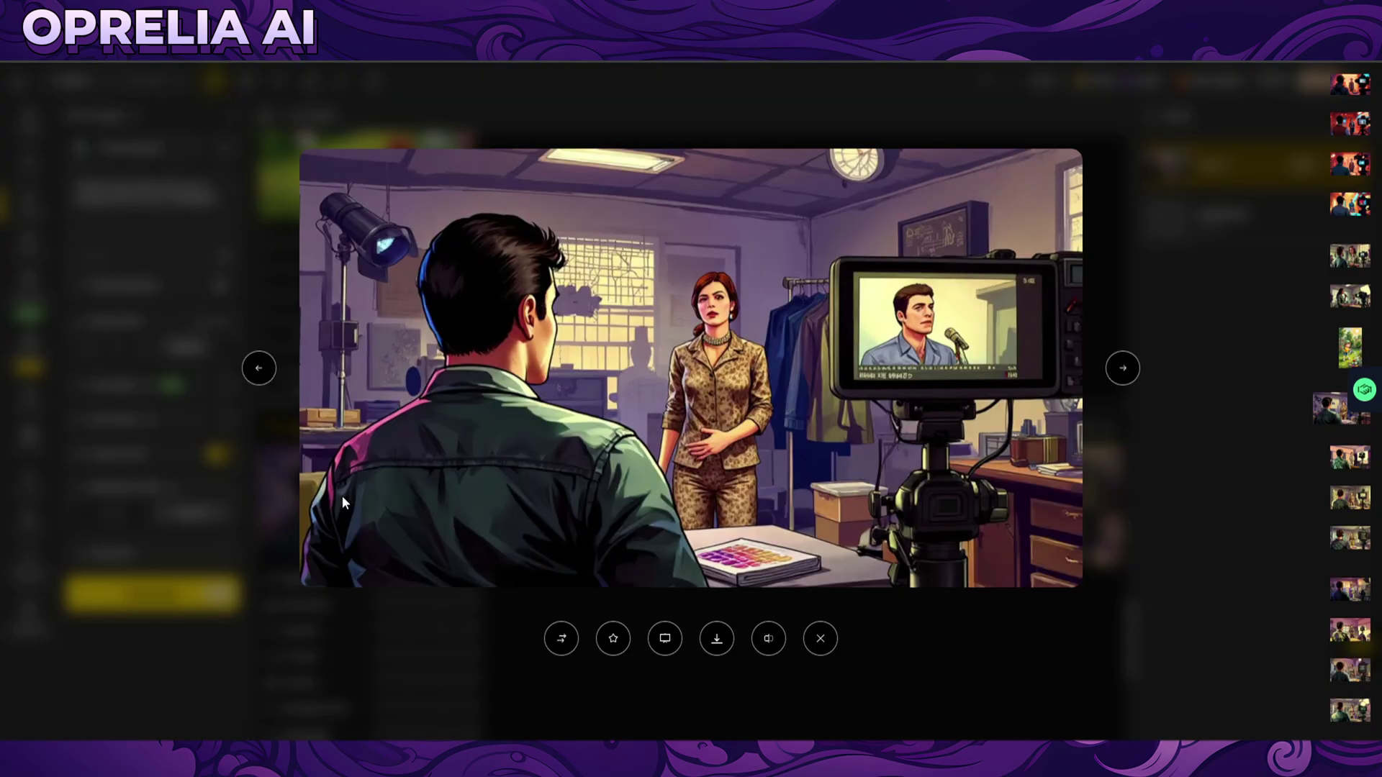
click(1134, 368)
click(1136, 369)
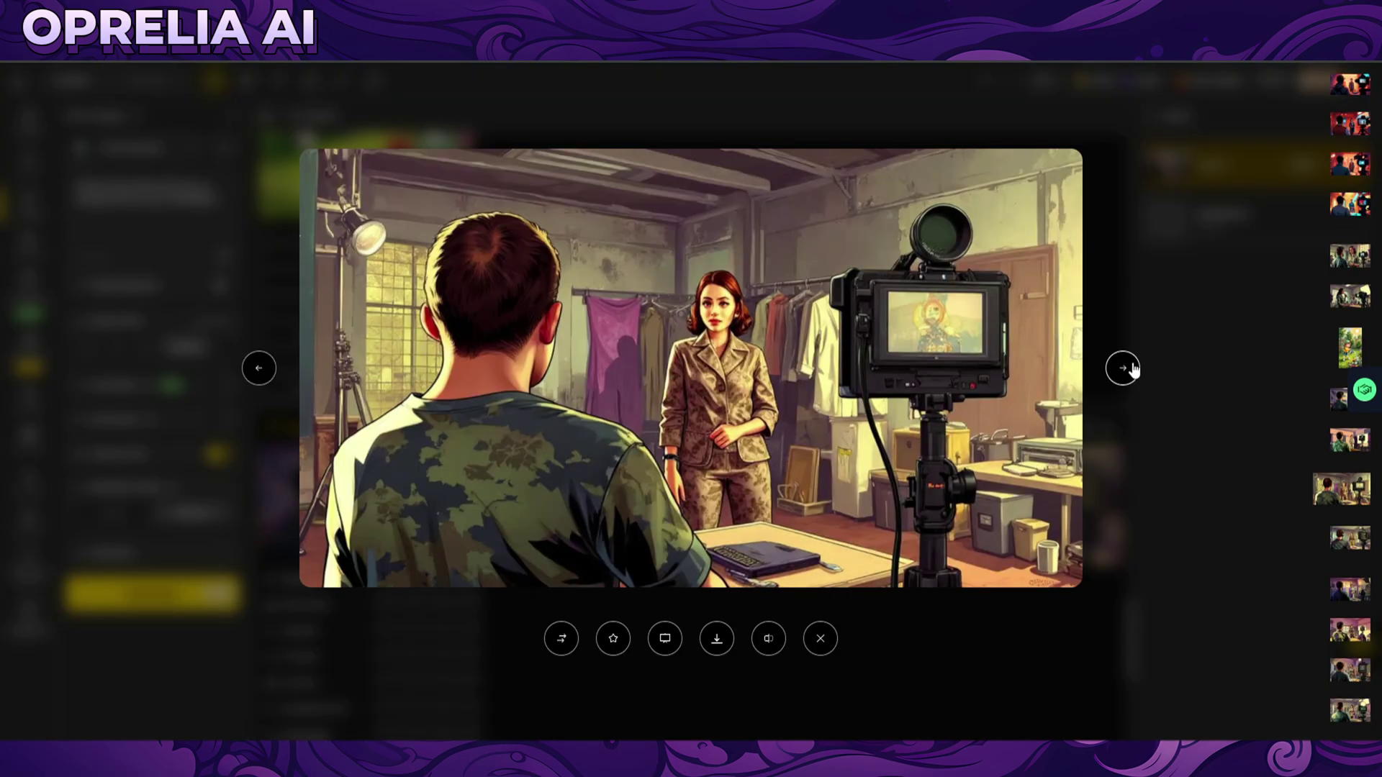
click(1137, 371)
click(1174, 422)
scroll(559, 469, down, 6)
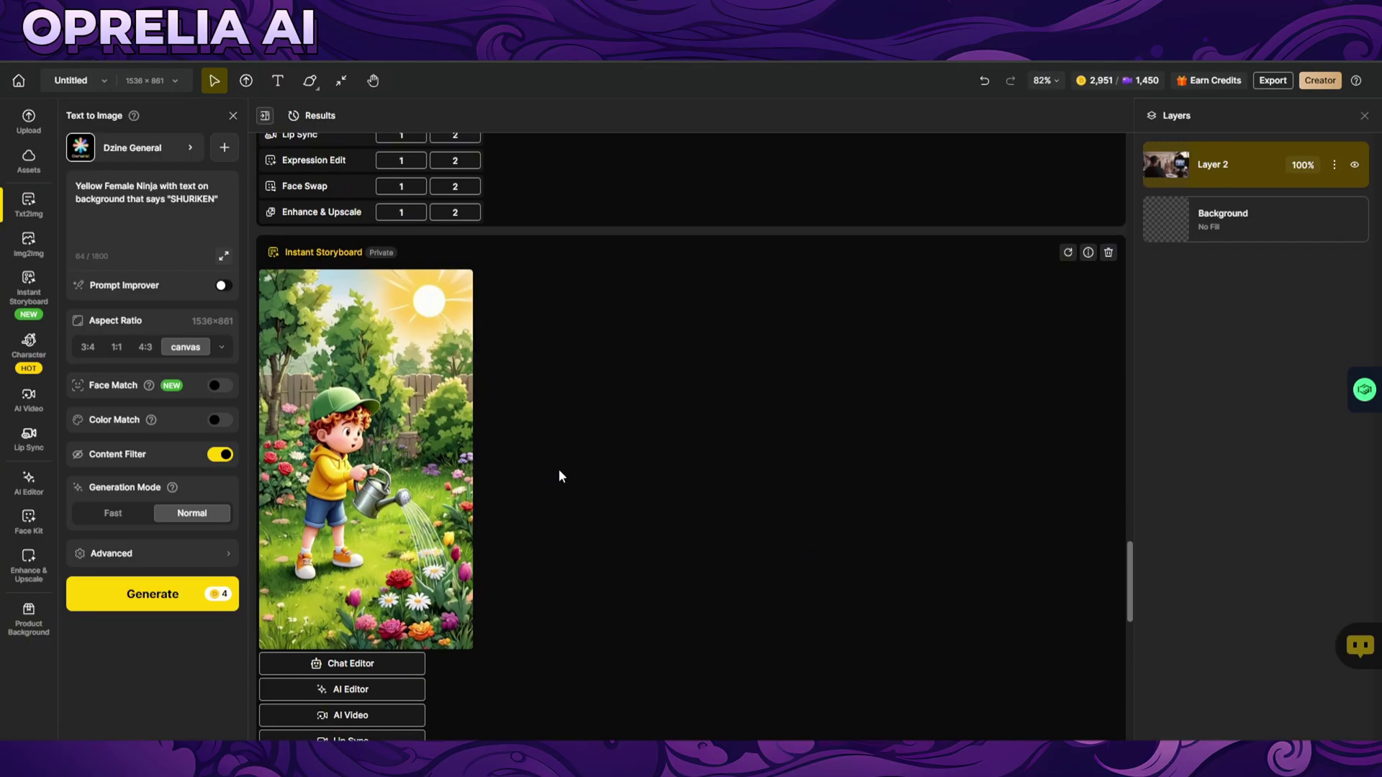
click(422, 442)
click(744, 447)
scroll(812, 445, up, 5)
scroll(402, 517, up, 1)
click(362, 469)
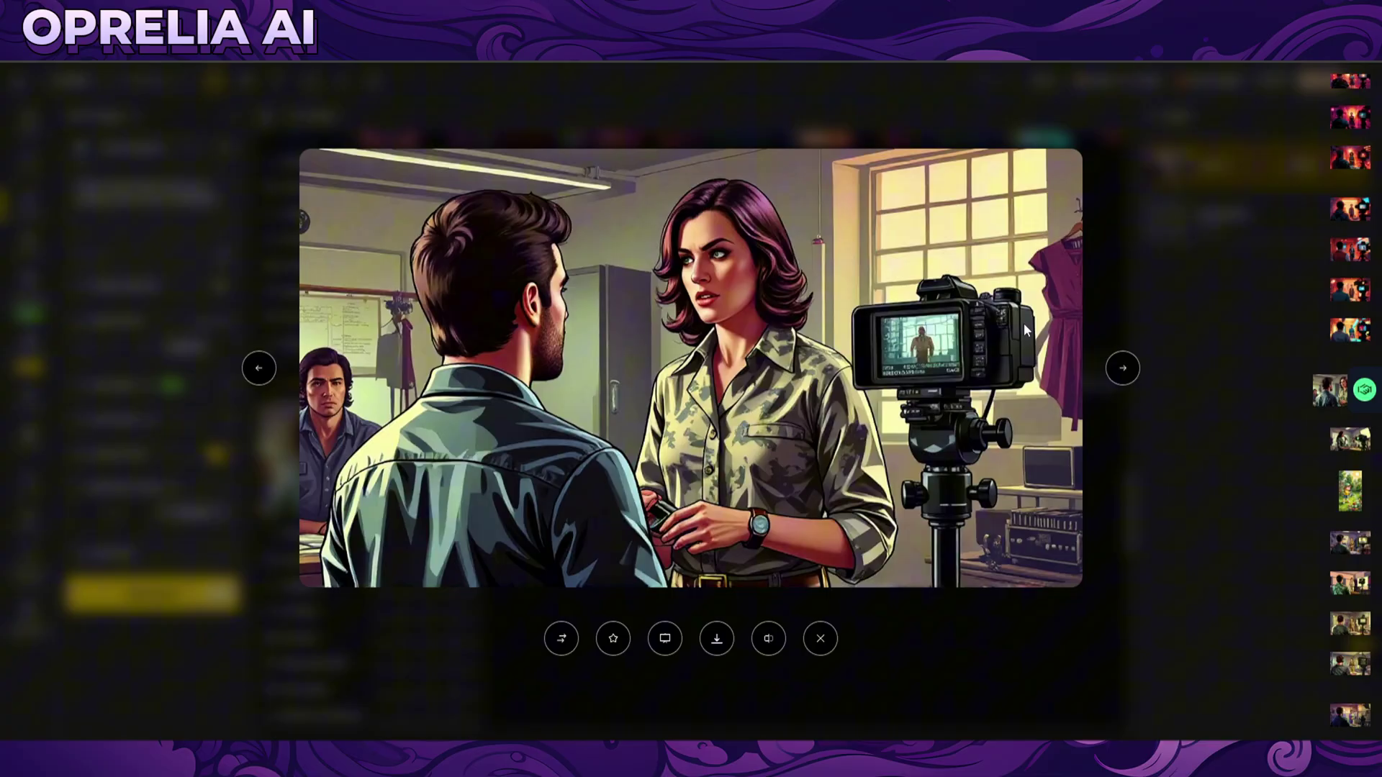
click(1127, 381)
click(1175, 464)
scroll(814, 474, up, 6)
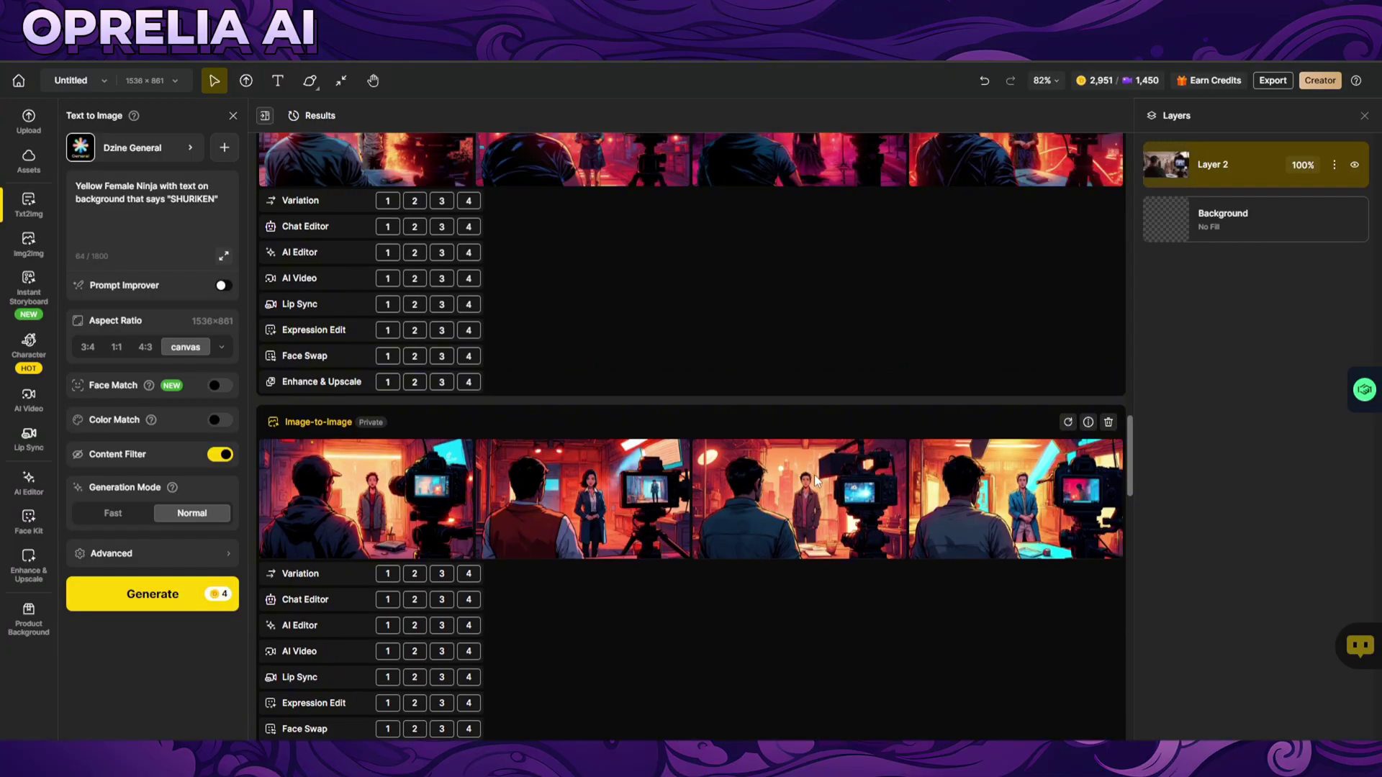
click(814, 475)
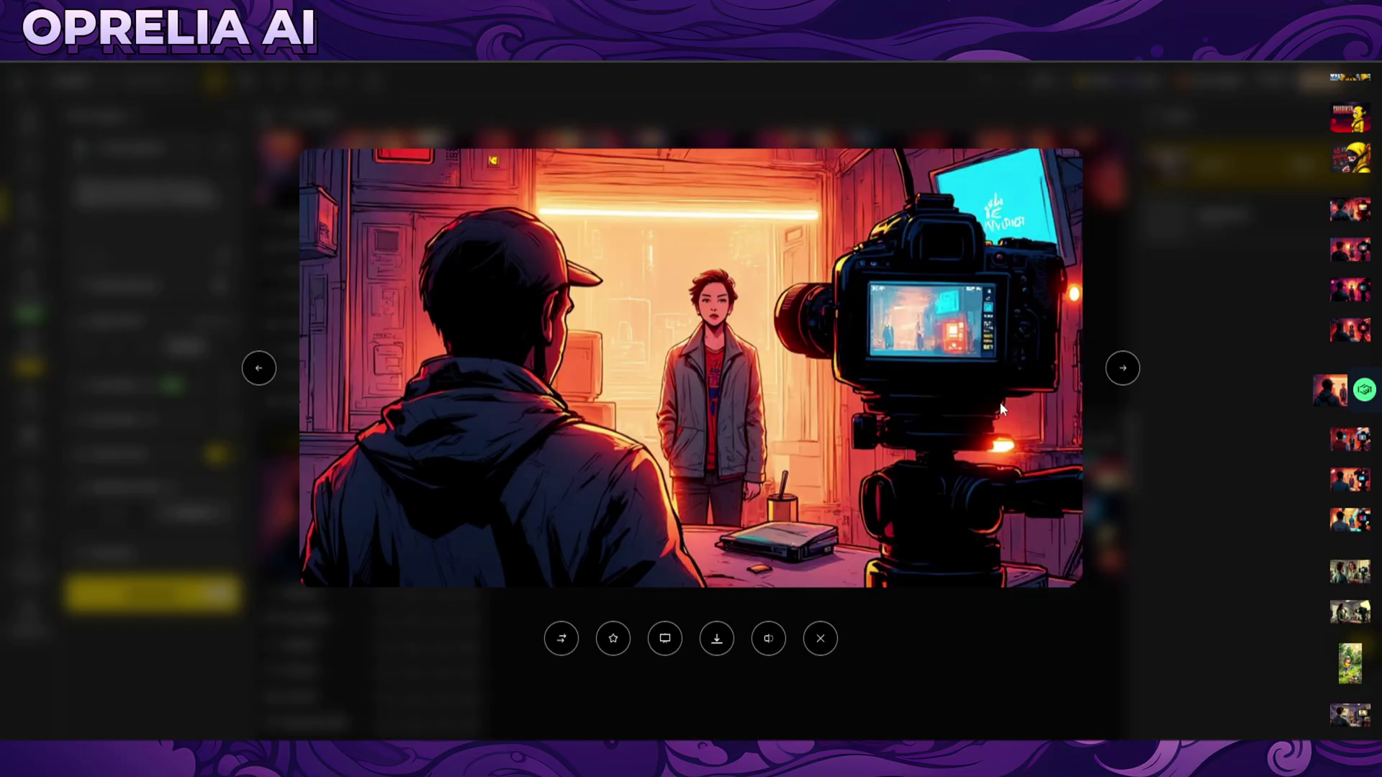
click(1152, 378)
click(1151, 378)
click(1152, 378)
key(Escape)
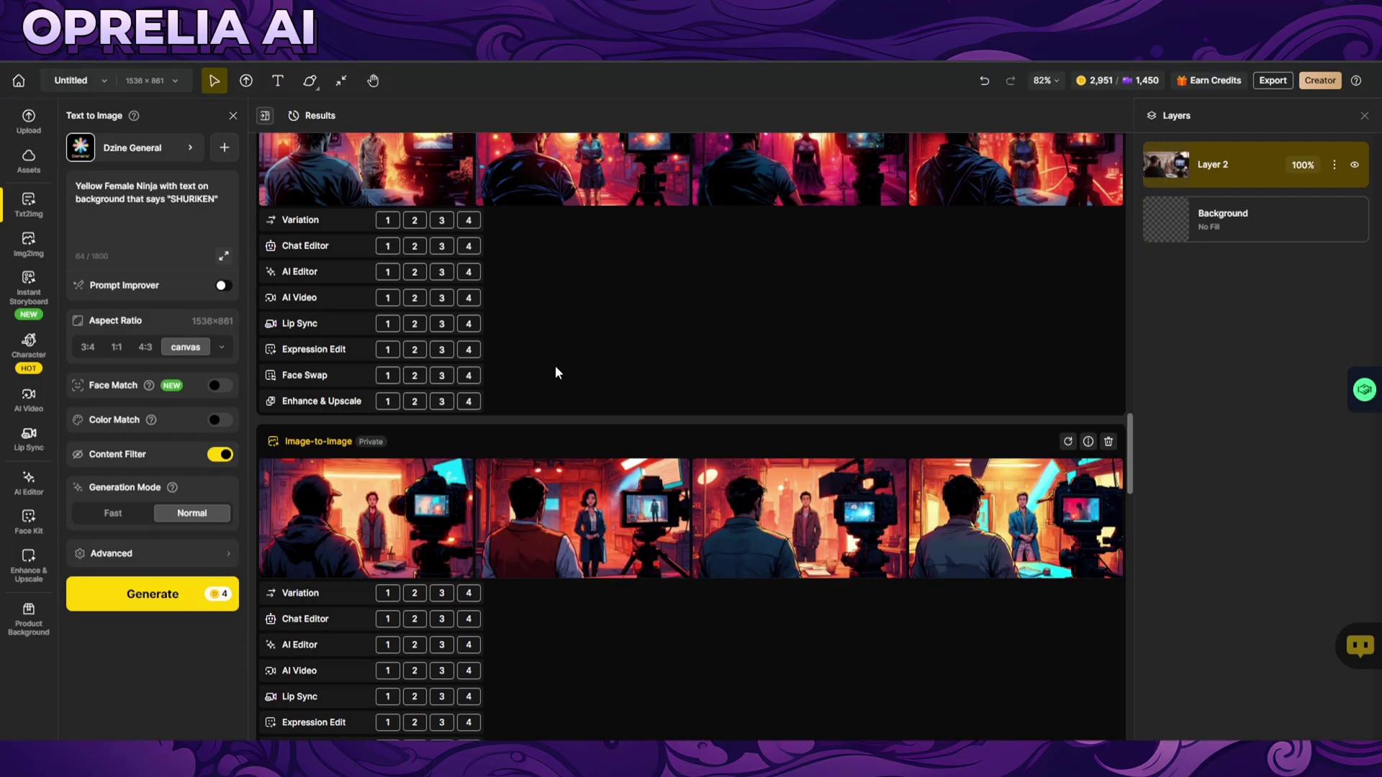
scroll(556, 372, up, 10)
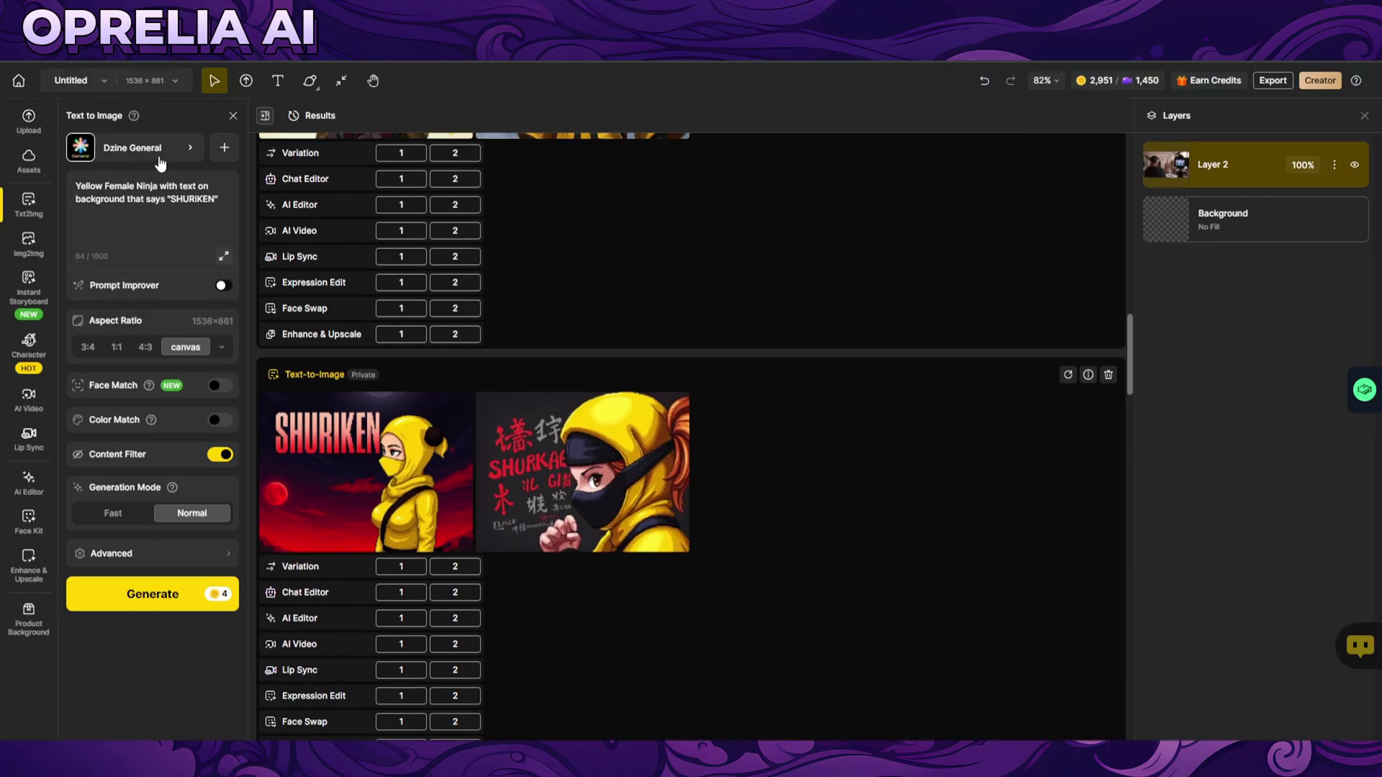
Step: Replace the Dzine General style with Bizarre Manga from the All styles grid
click(159, 163)
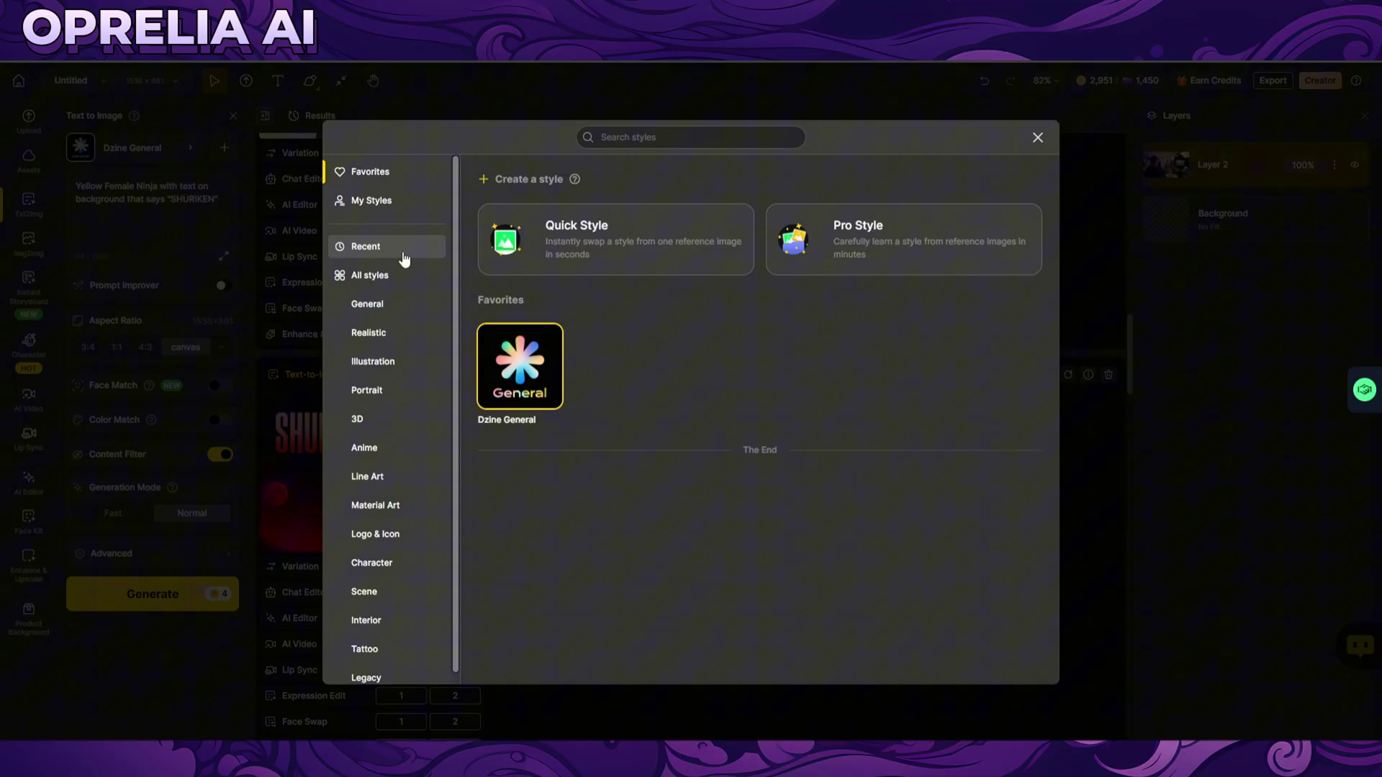
click(403, 249)
click(392, 274)
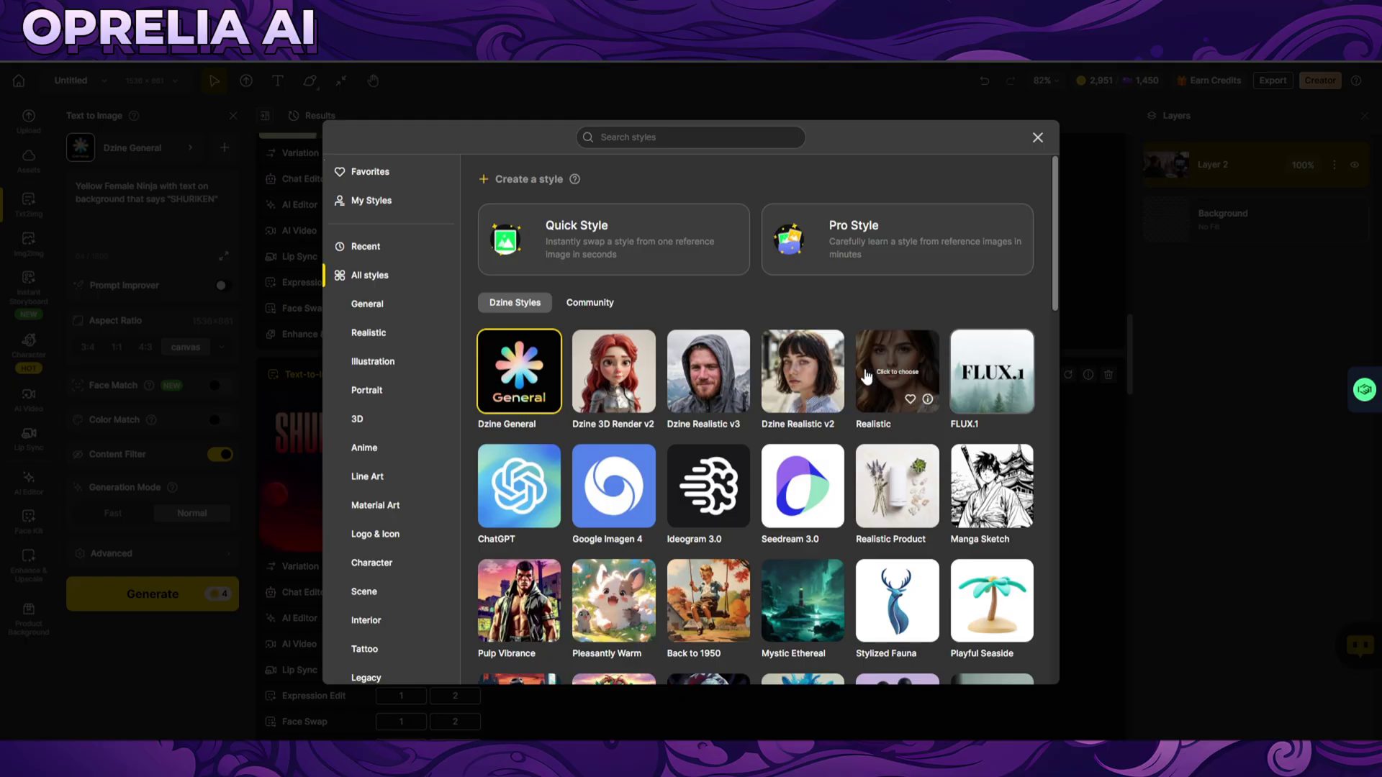
scroll(828, 378, down, 1)
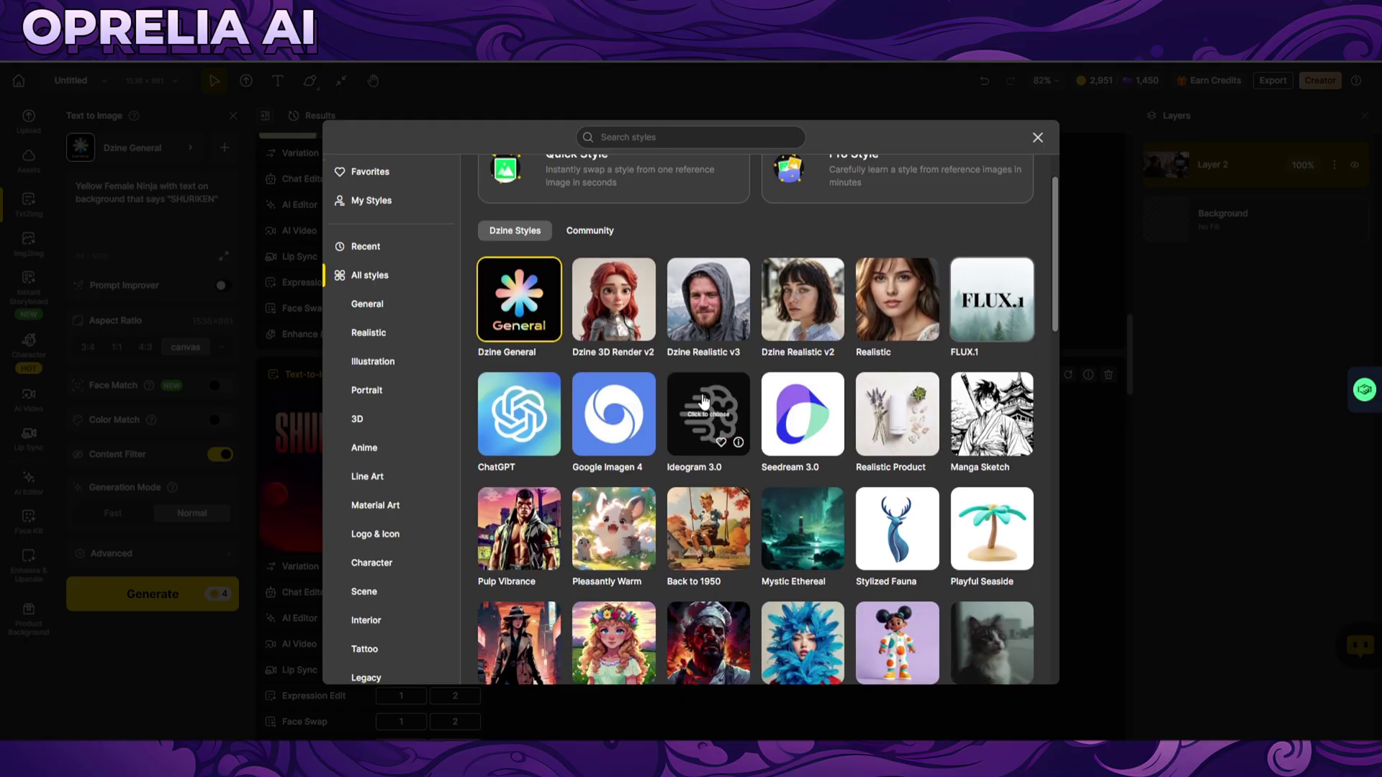
scroll(969, 317, down, 1)
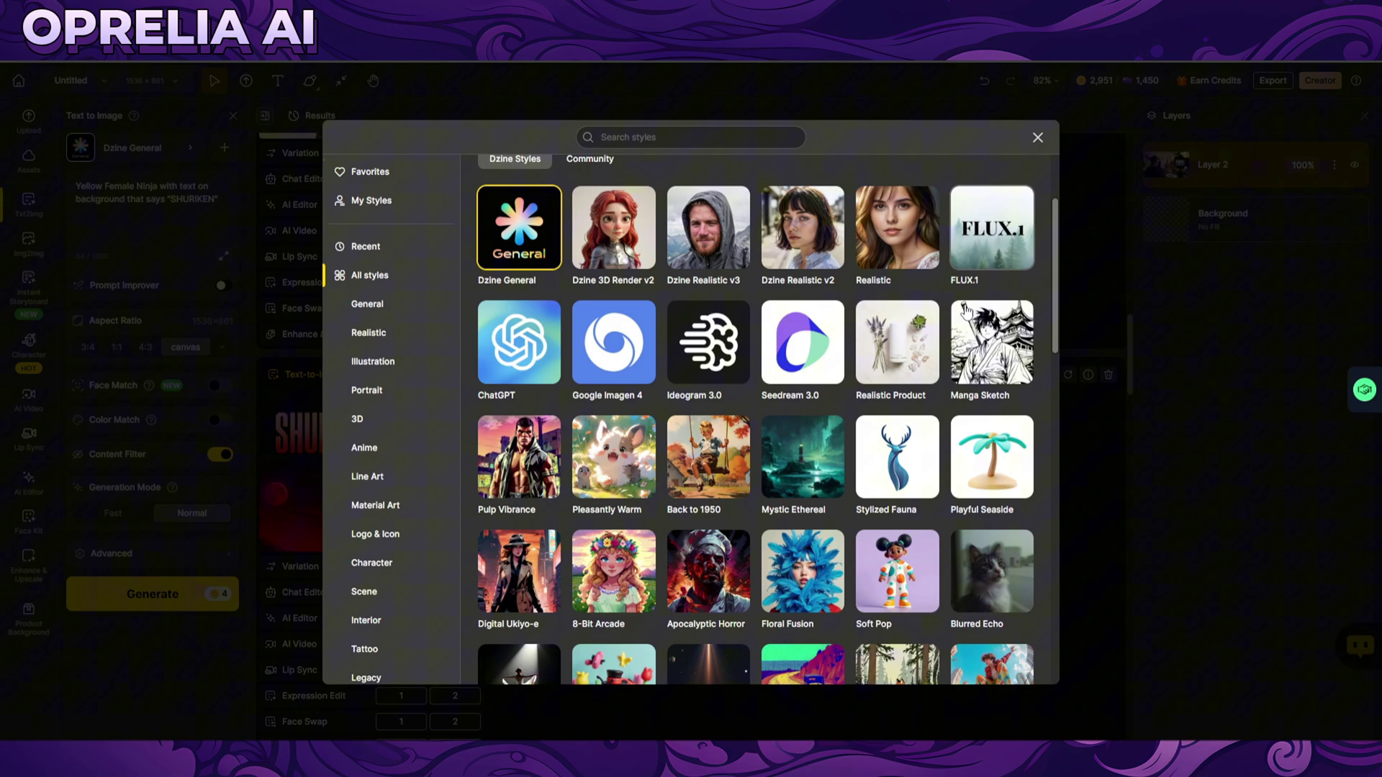
scroll(988, 336, down, 1)
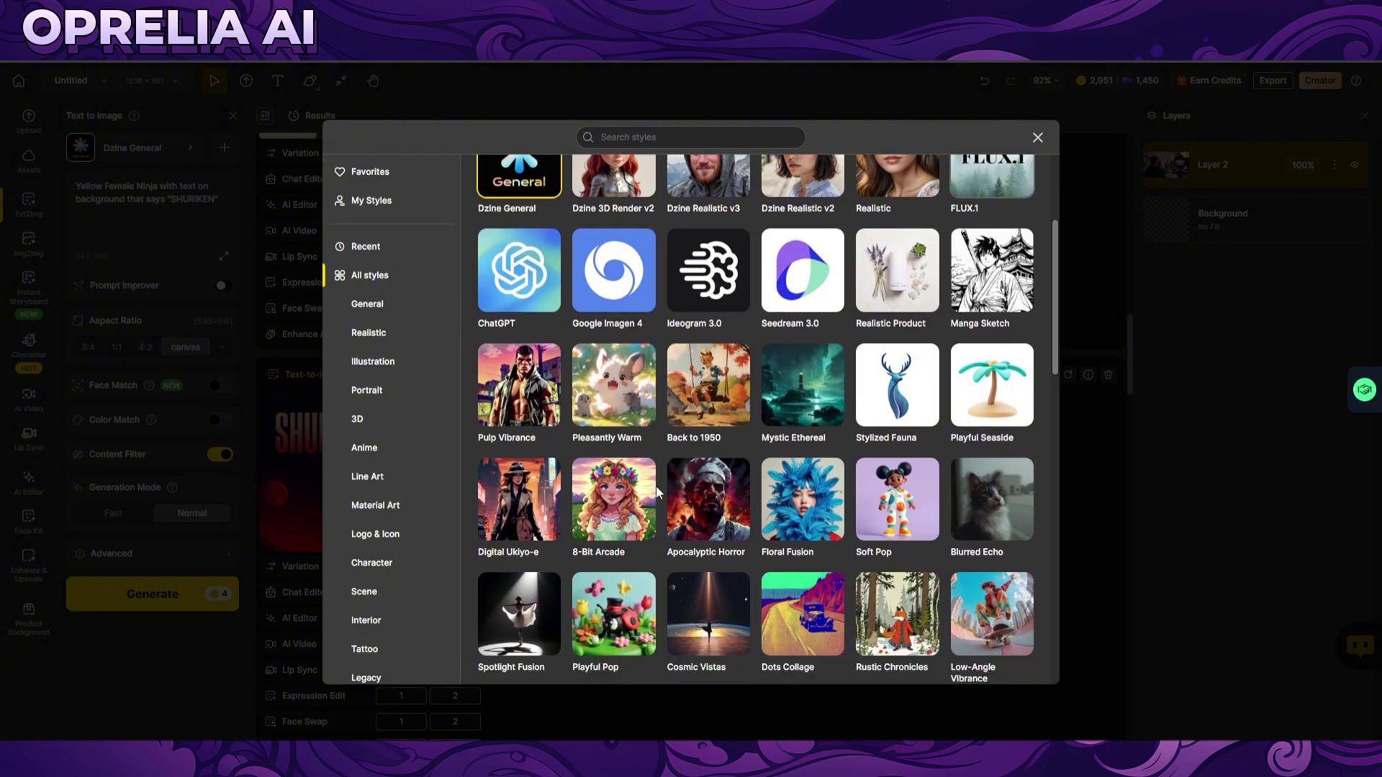
scroll(677, 460, down, 3)
scroll(676, 460, down, 1)
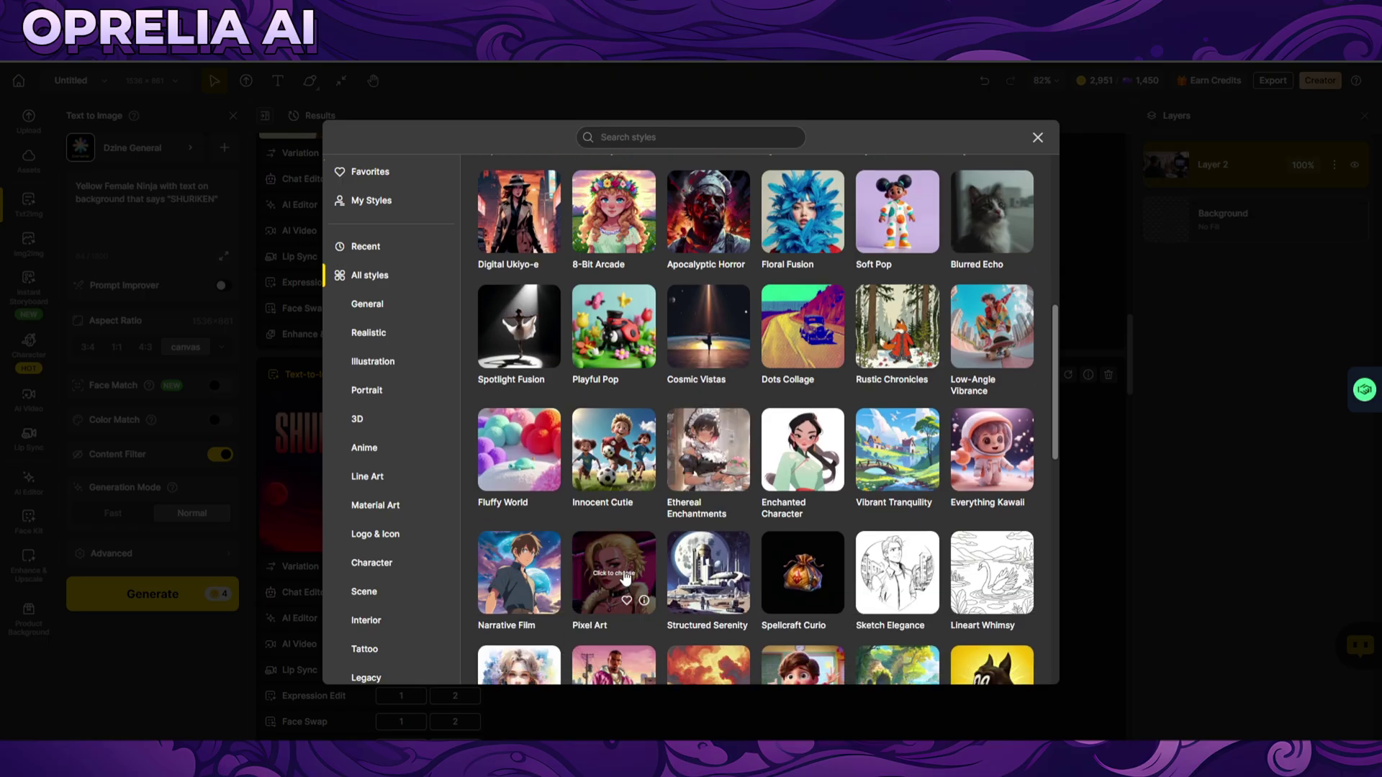
scroll(619, 514, down, 1)
scroll(572, 478, down, 10)
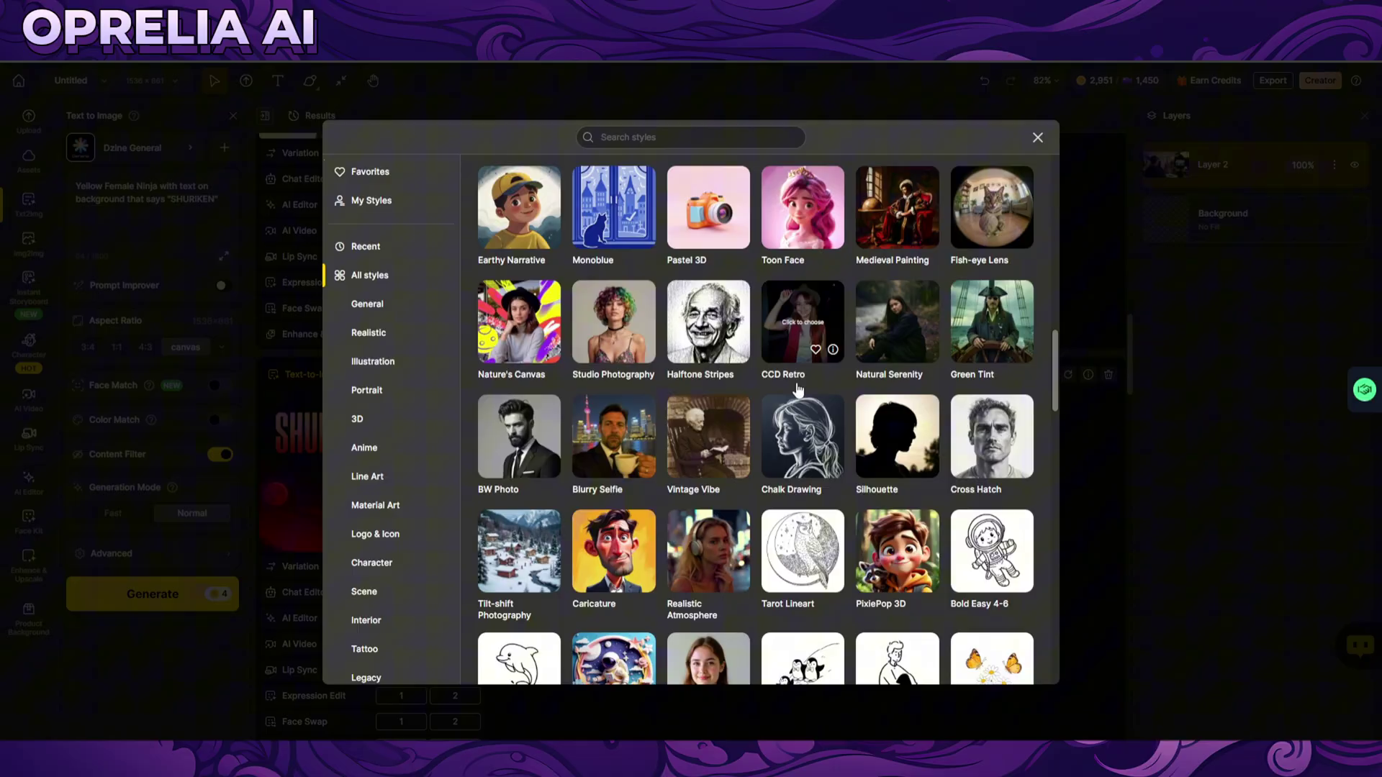
scroll(798, 389, down, 3)
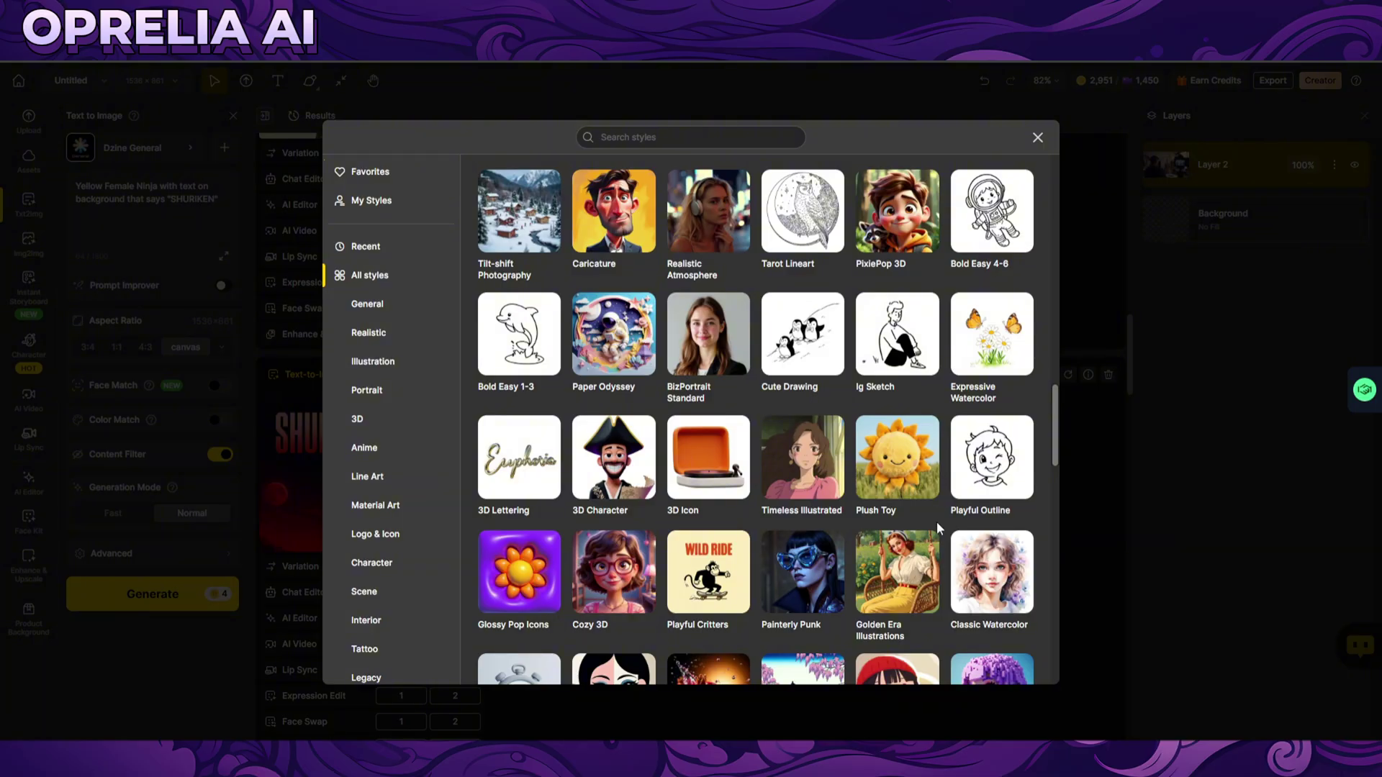
scroll(864, 457, down, 2)
scroll(864, 457, down, 2)
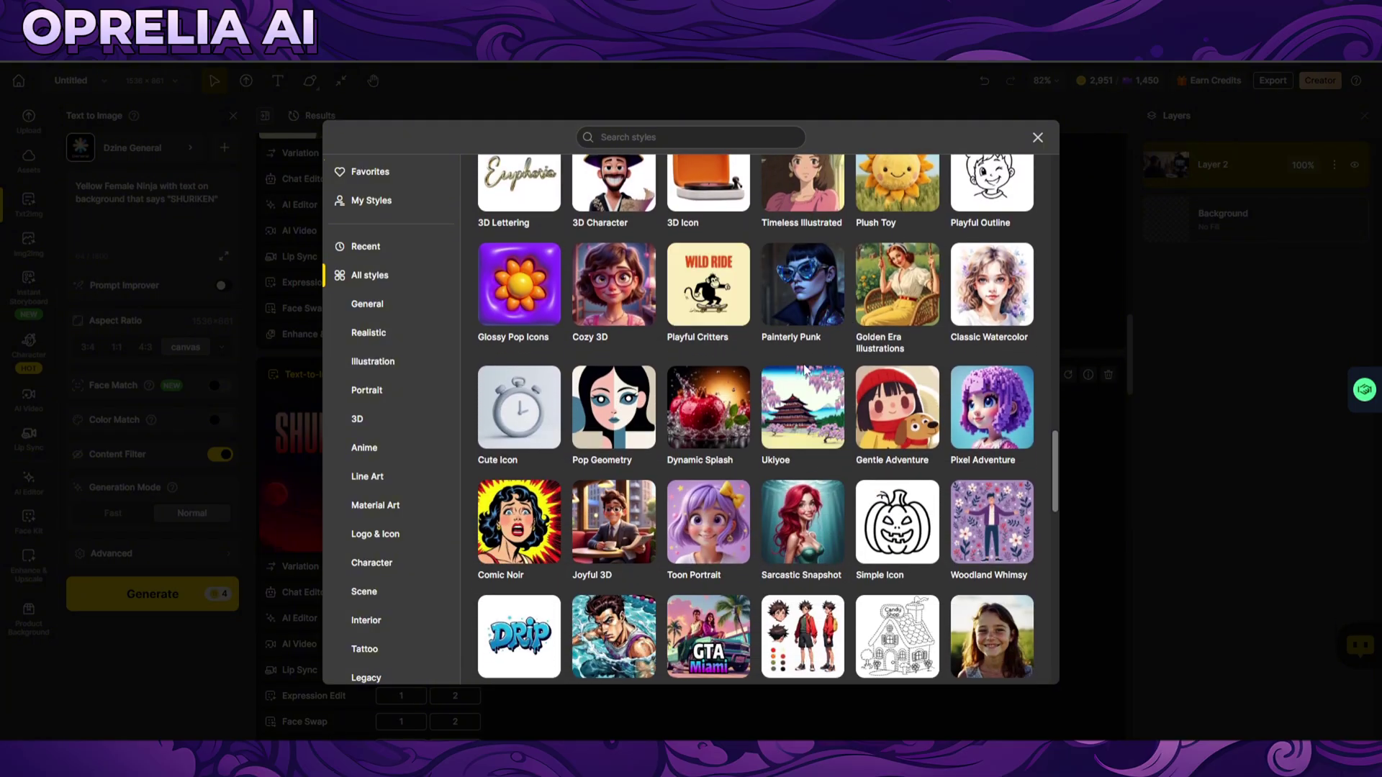
scroll(753, 373, down, 3)
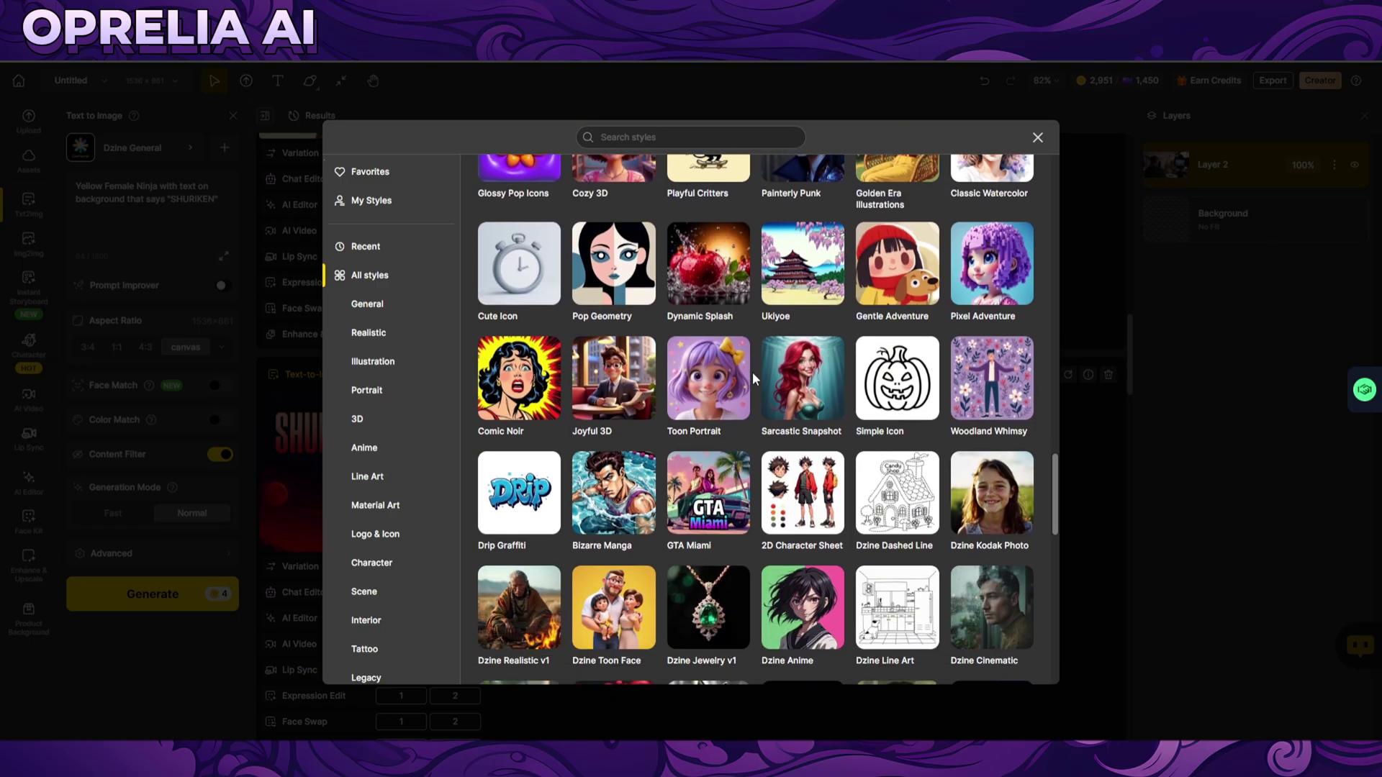
scroll(753, 373, down, 2)
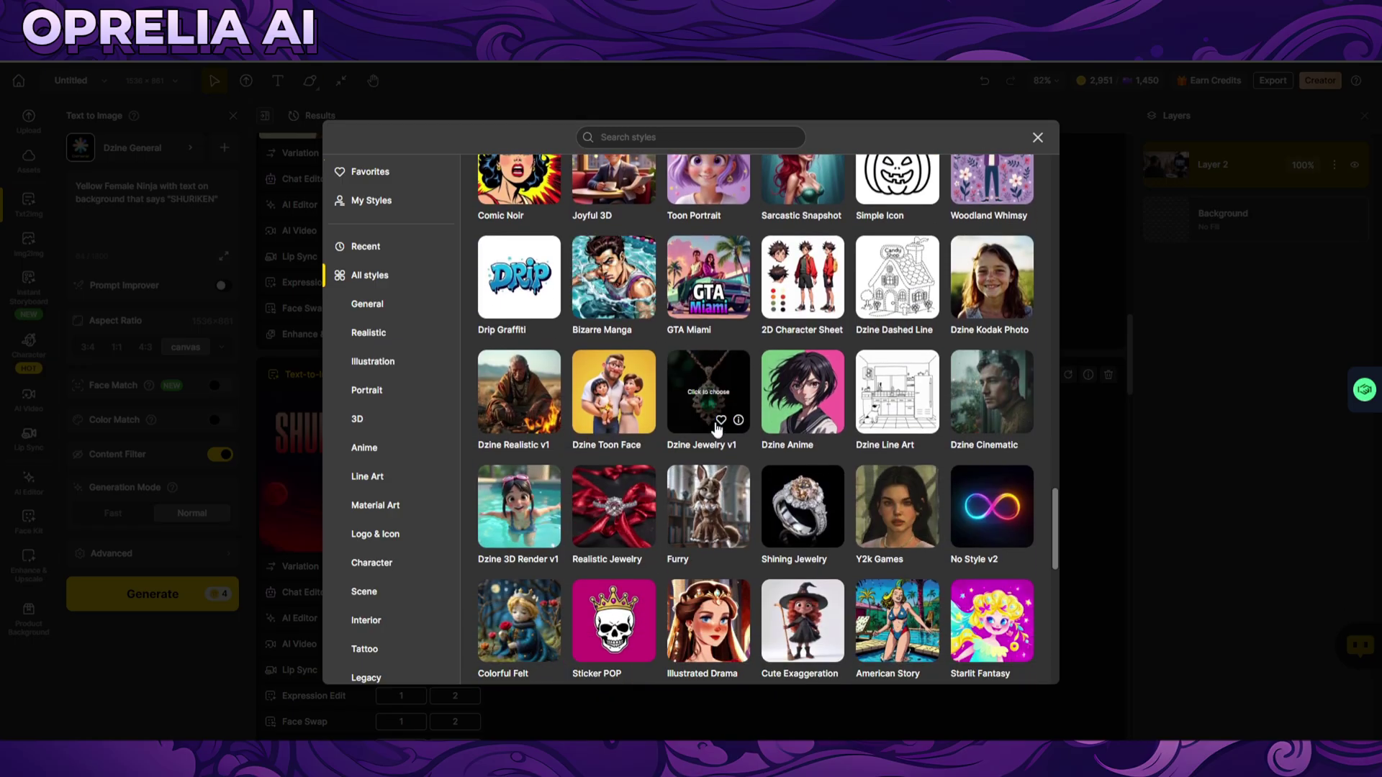
click(631, 287)
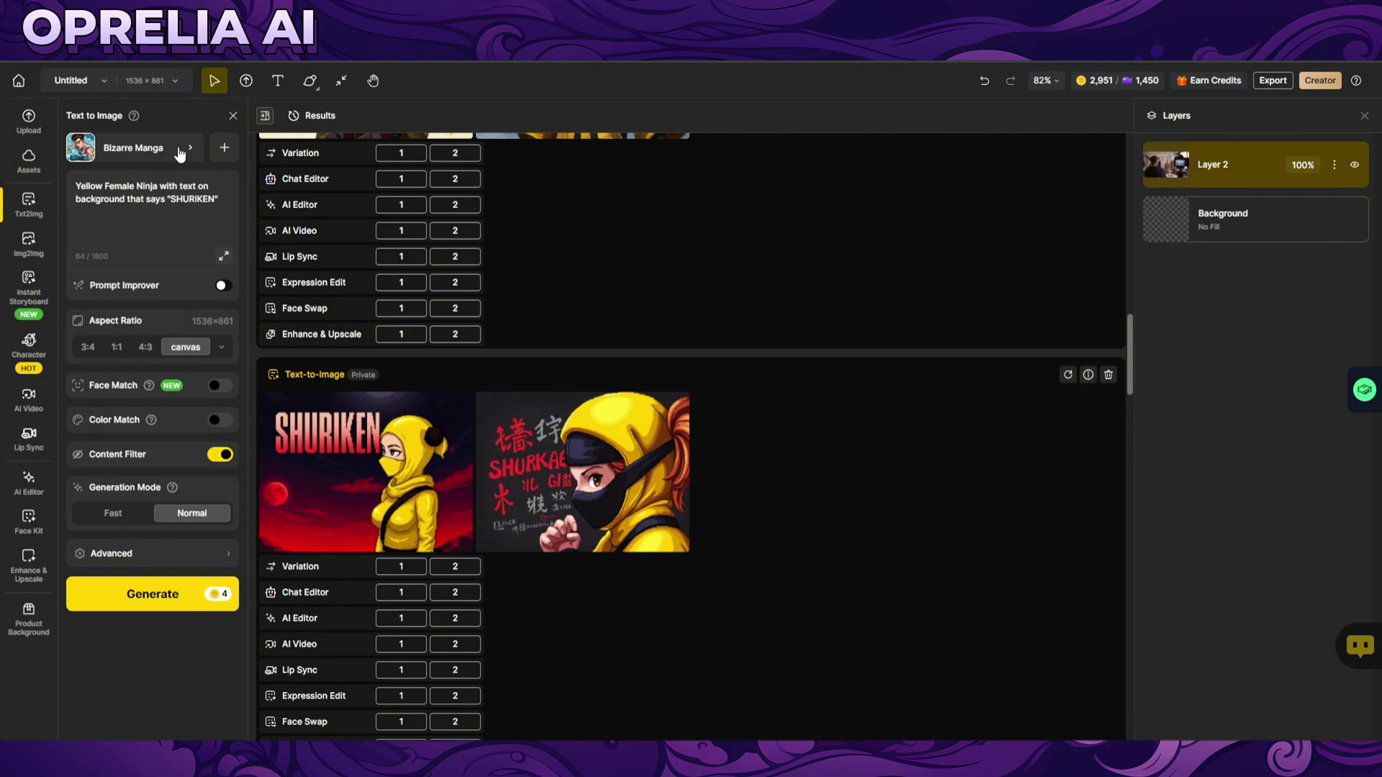
click(223, 148)
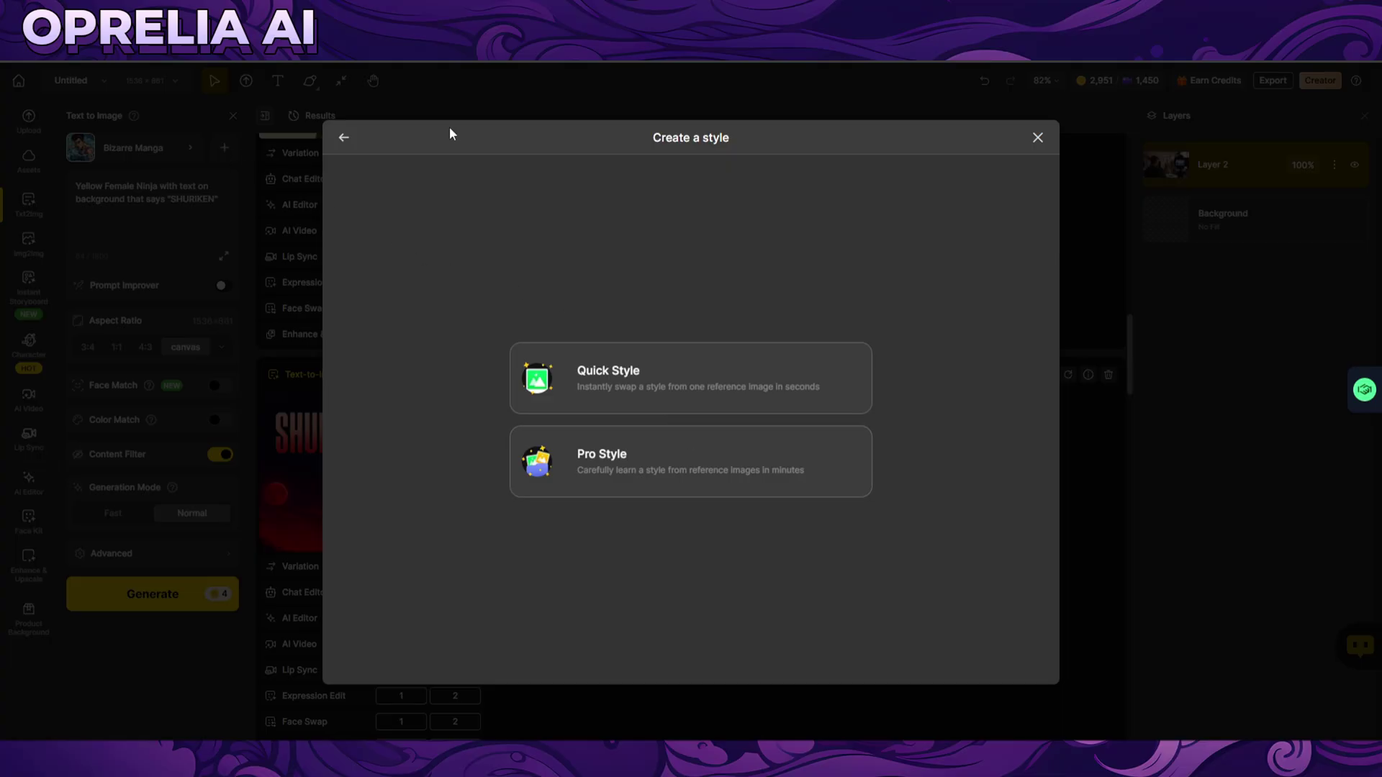
click(343, 141)
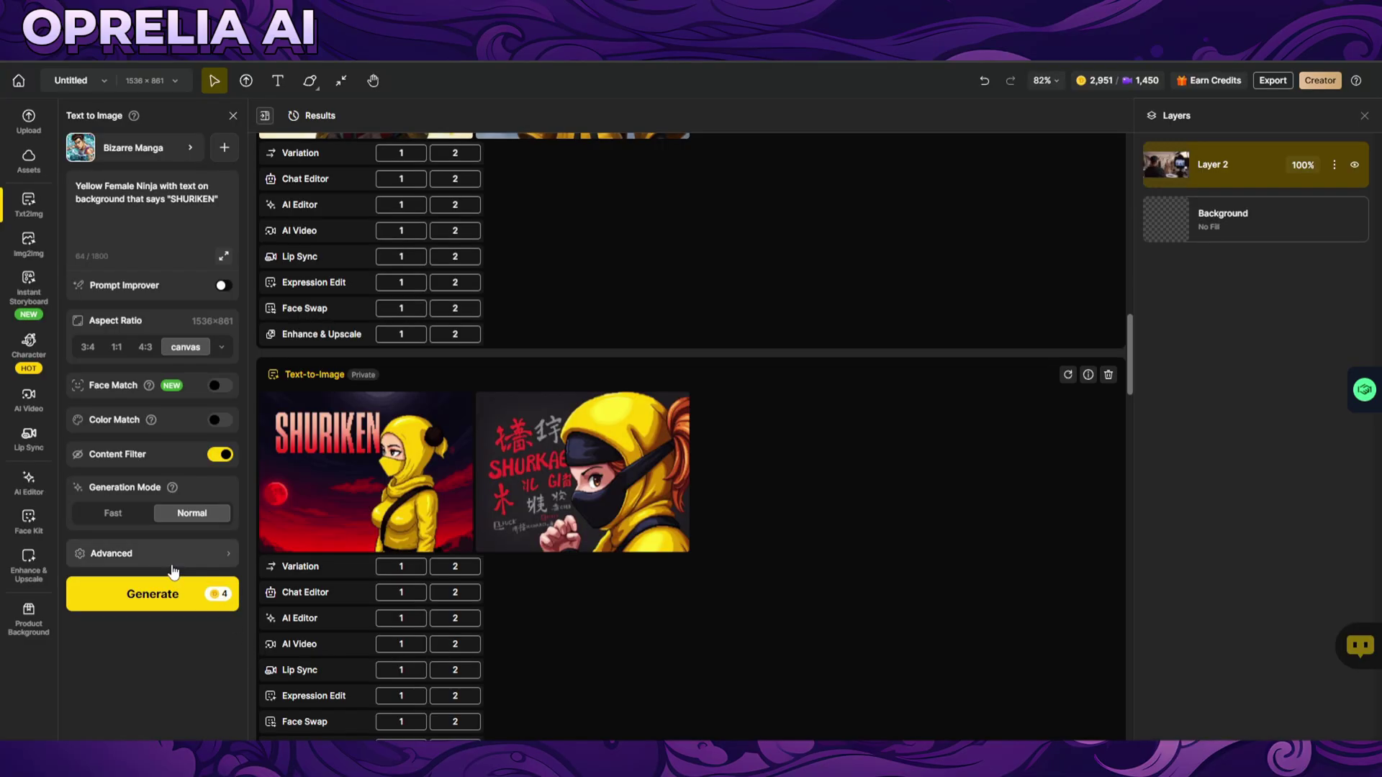
click(154, 610)
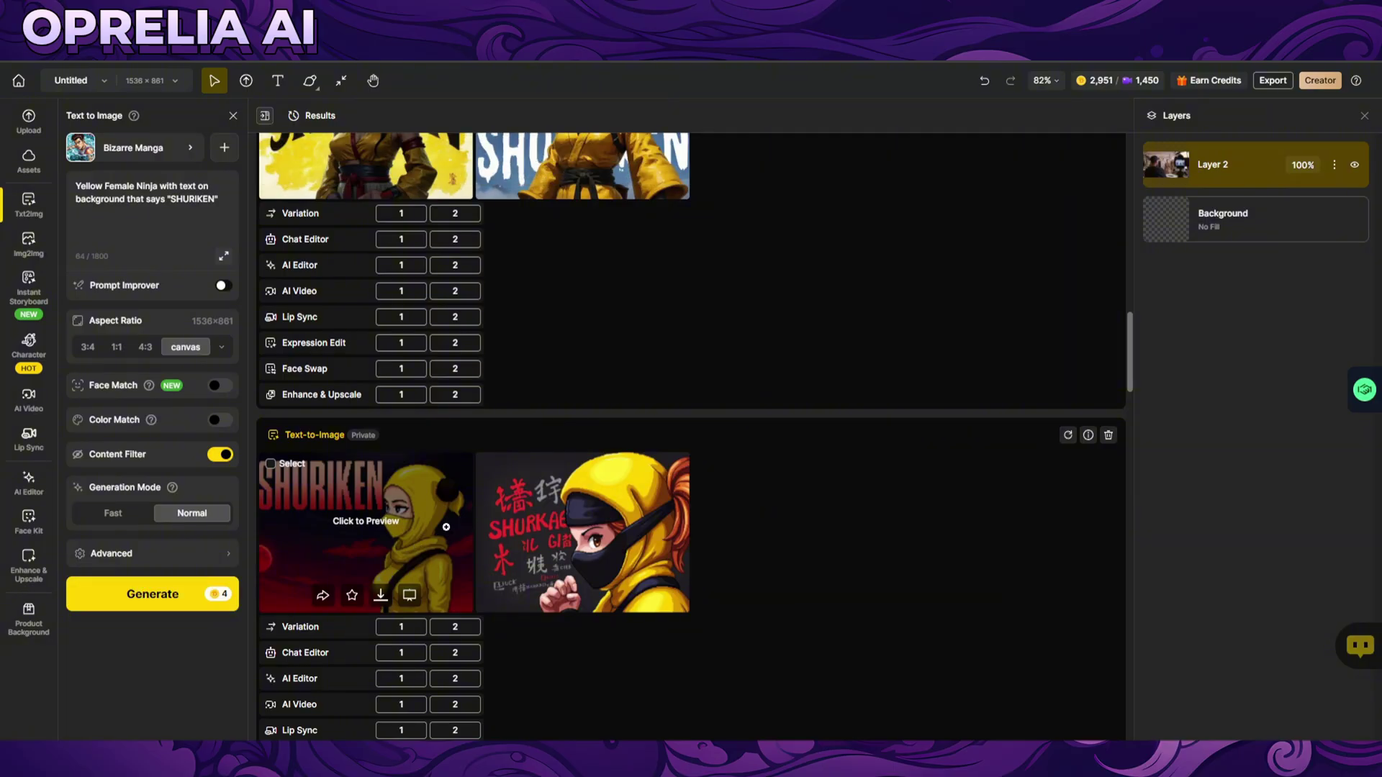
scroll(450, 530, up, 4)
scroll(589, 542, down, 8)
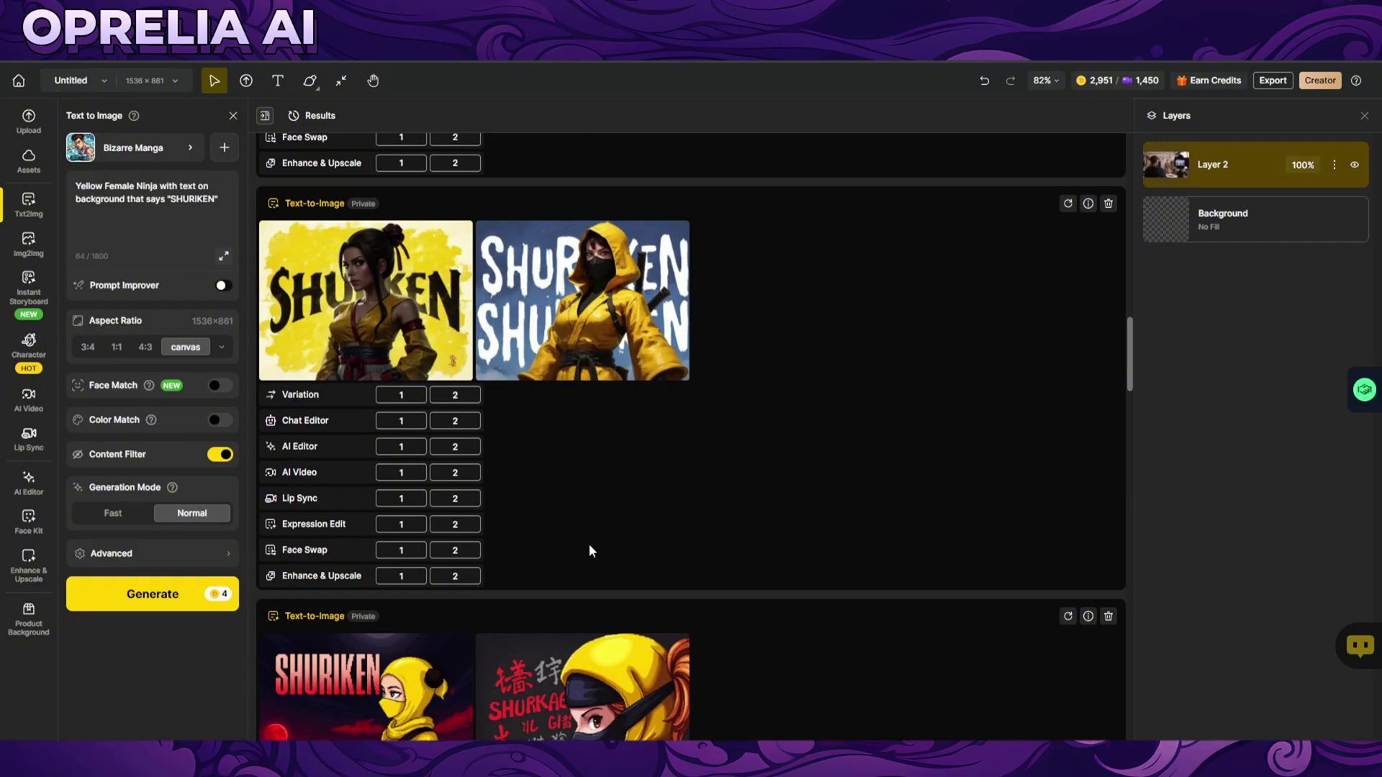
scroll(589, 542, up, 4)
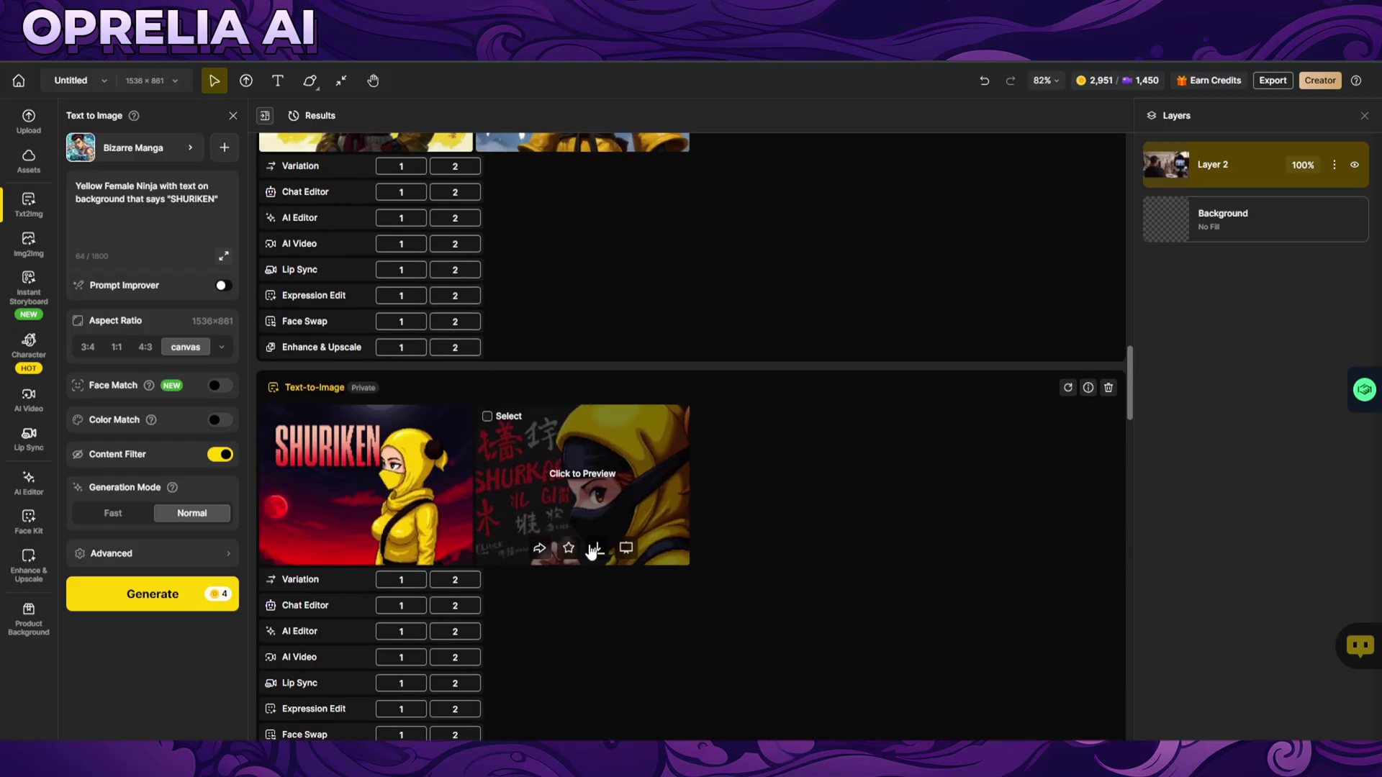
click(423, 509)
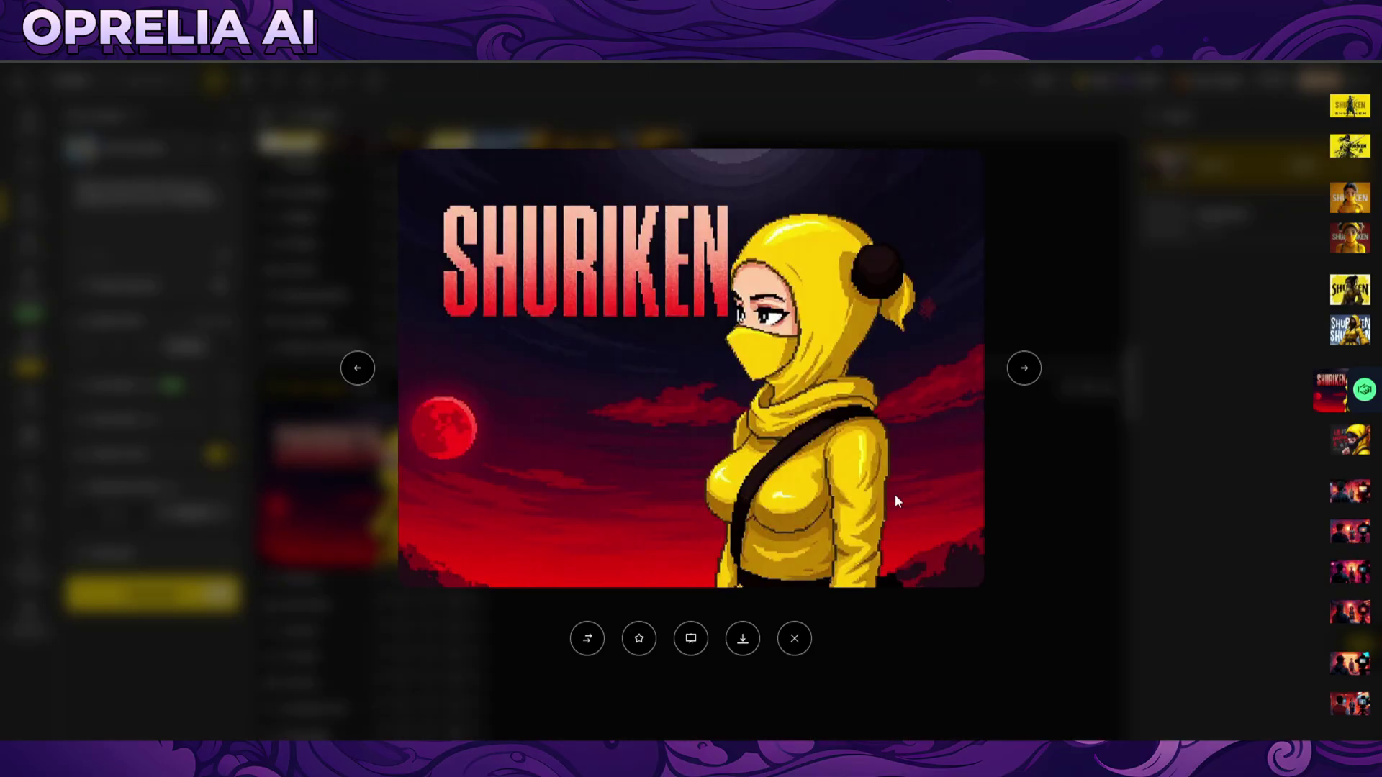
click(1004, 387)
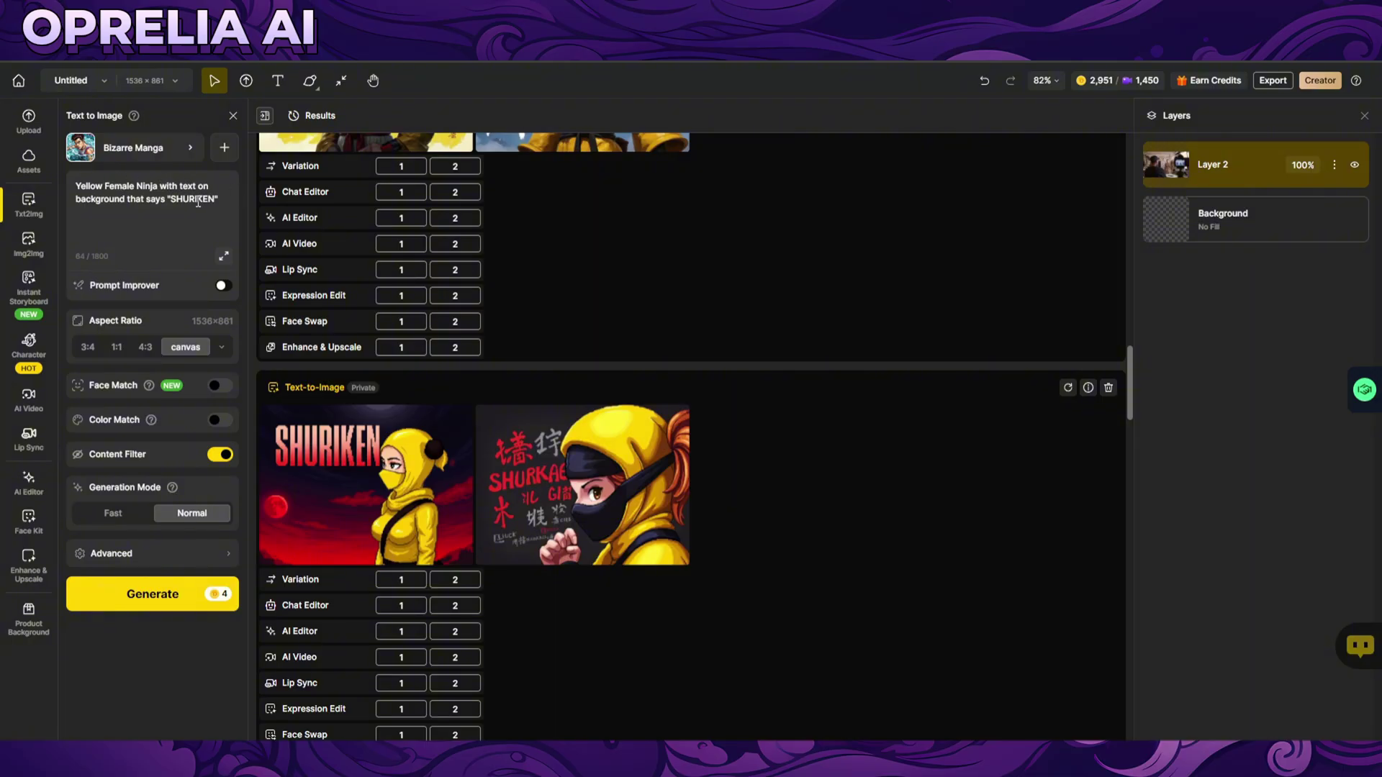
click(591, 489)
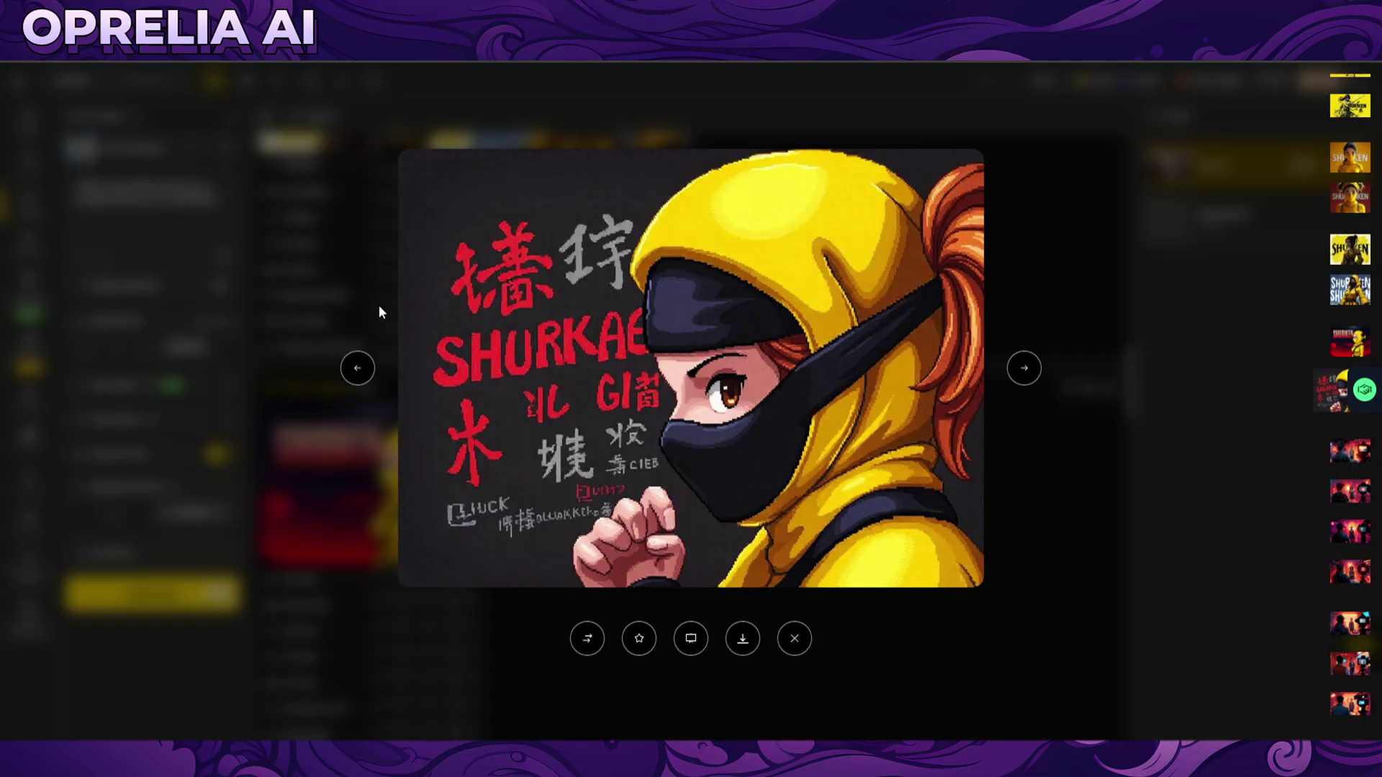
click(239, 517)
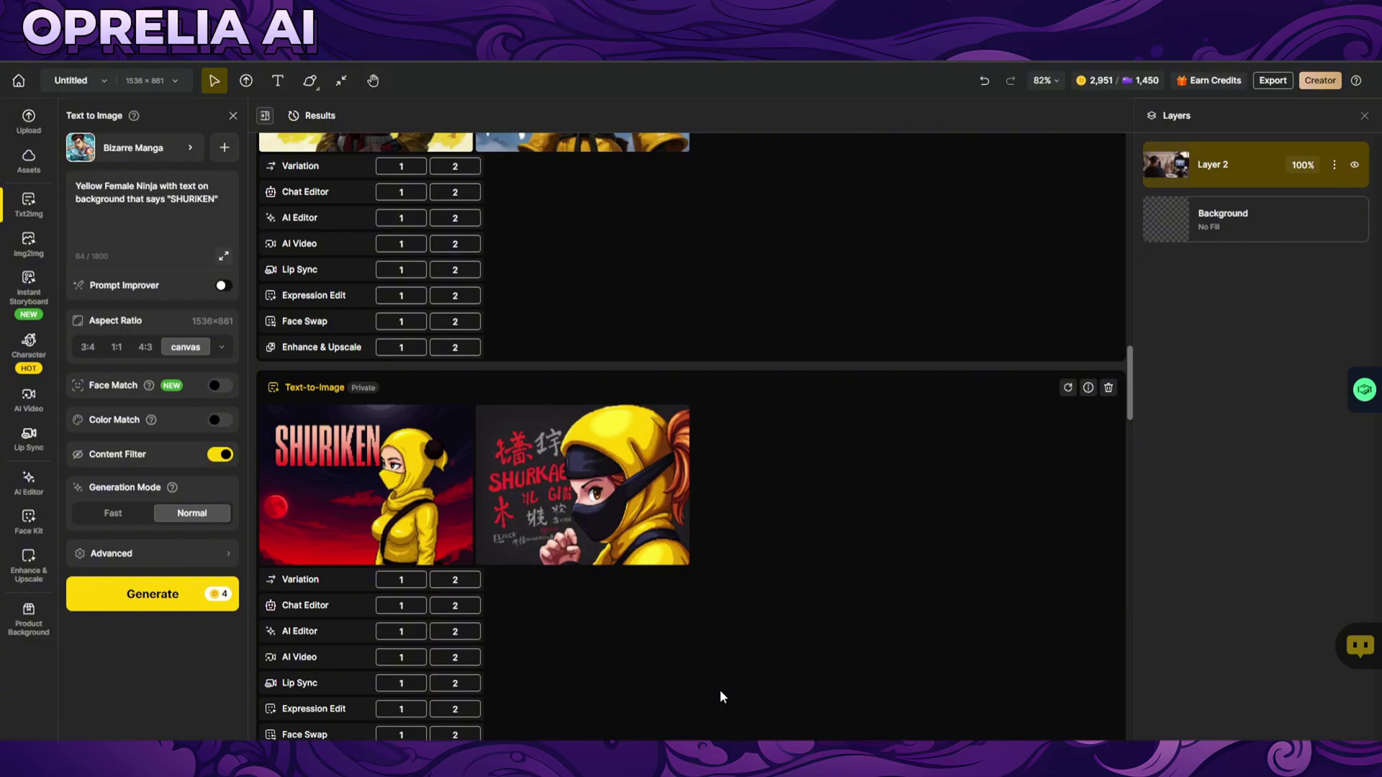
scroll(720, 690, down, 5)
scroll(602, 580, up, 1)
click(353, 407)
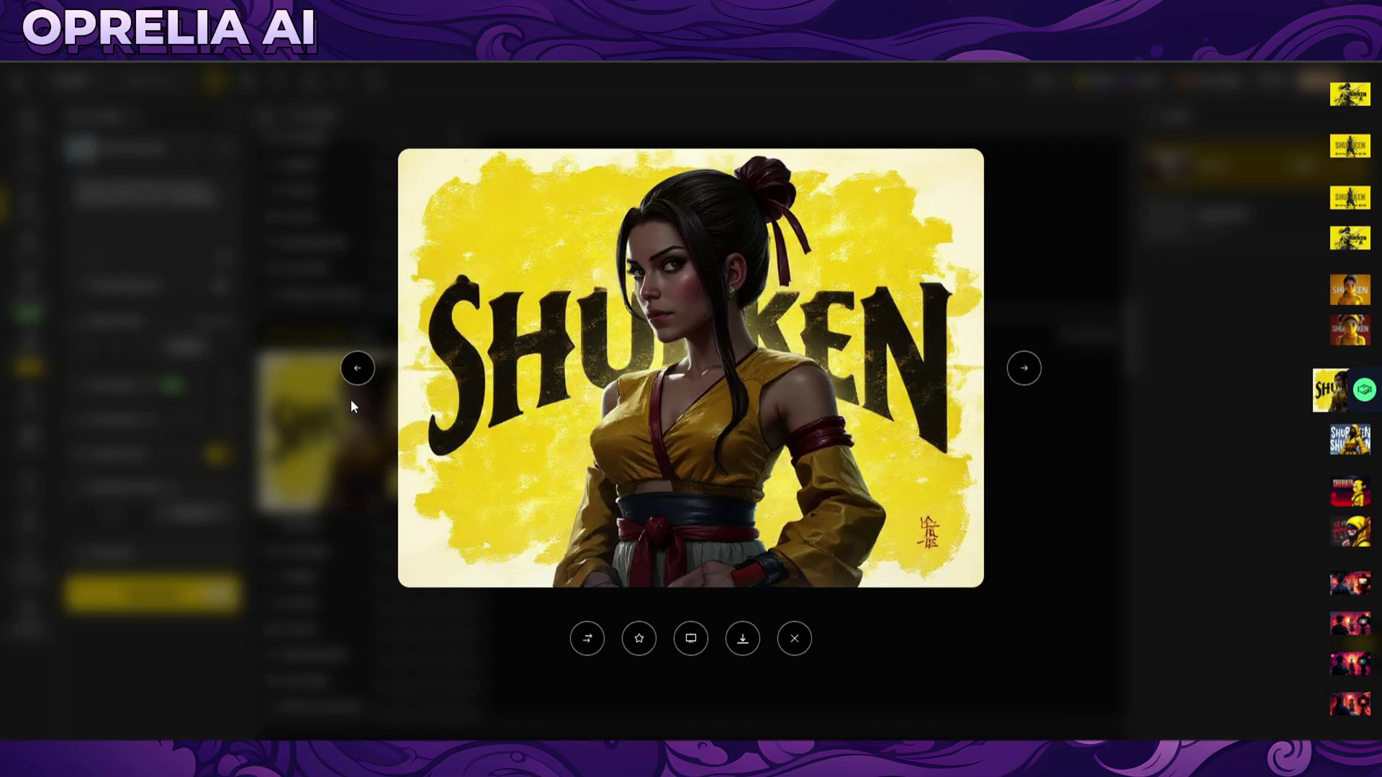
click(1117, 559)
click(587, 448)
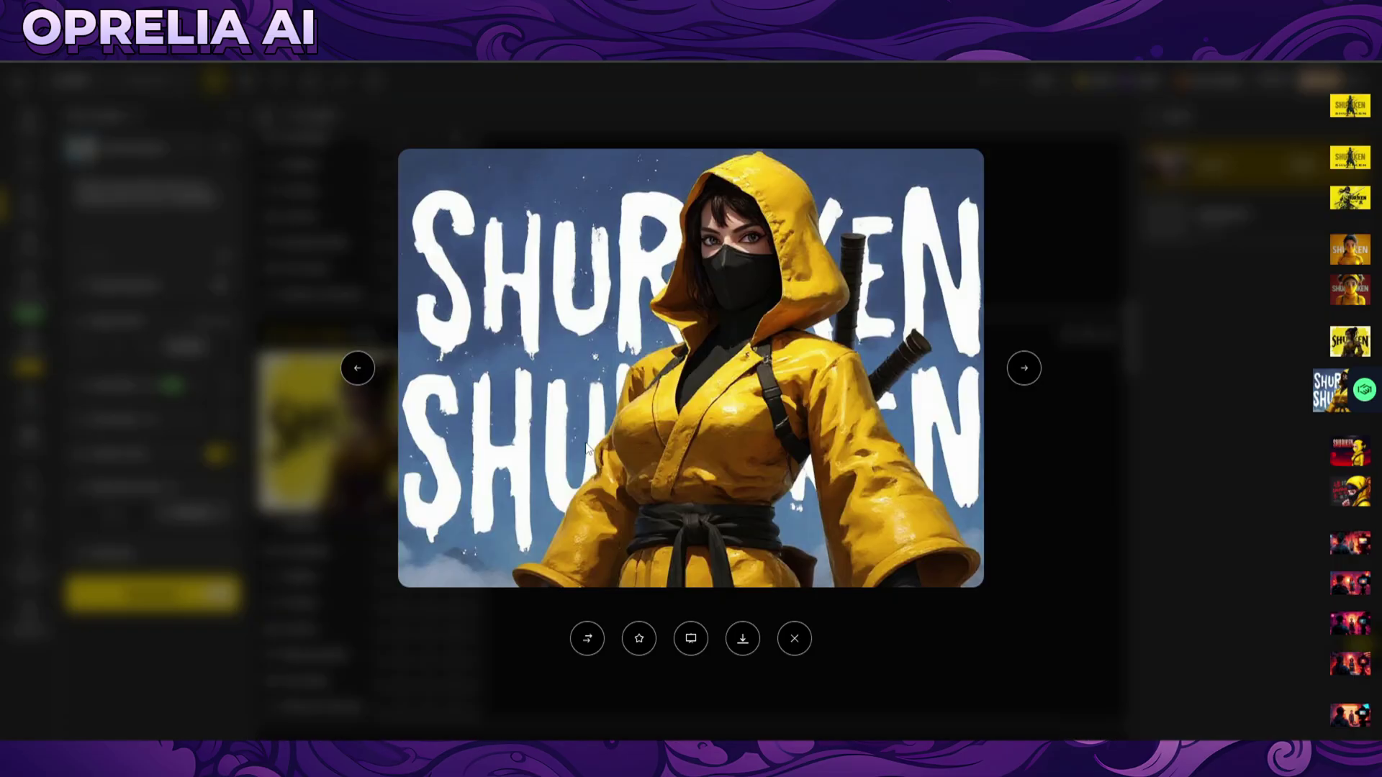
click(1117, 580)
scroll(741, 534, up, 5)
click(378, 364)
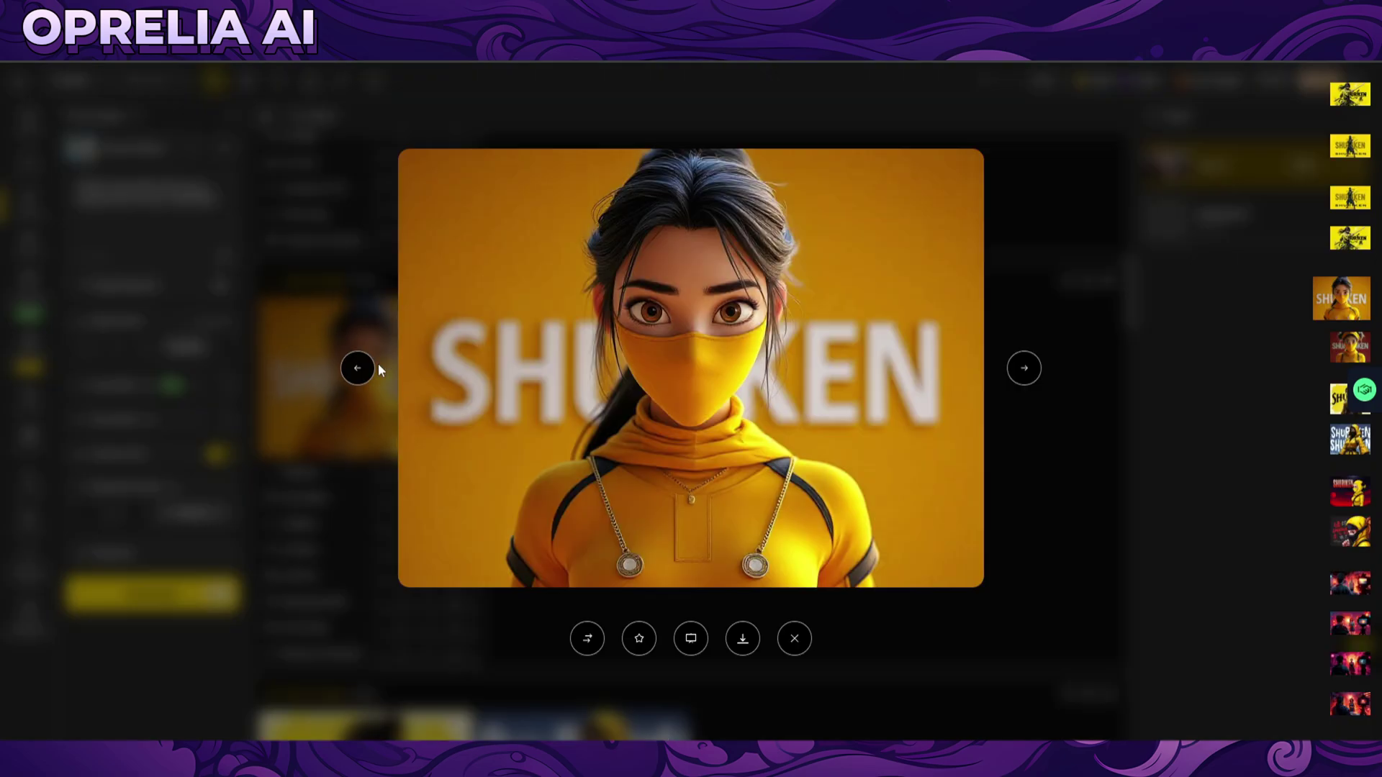
click(1106, 561)
click(583, 378)
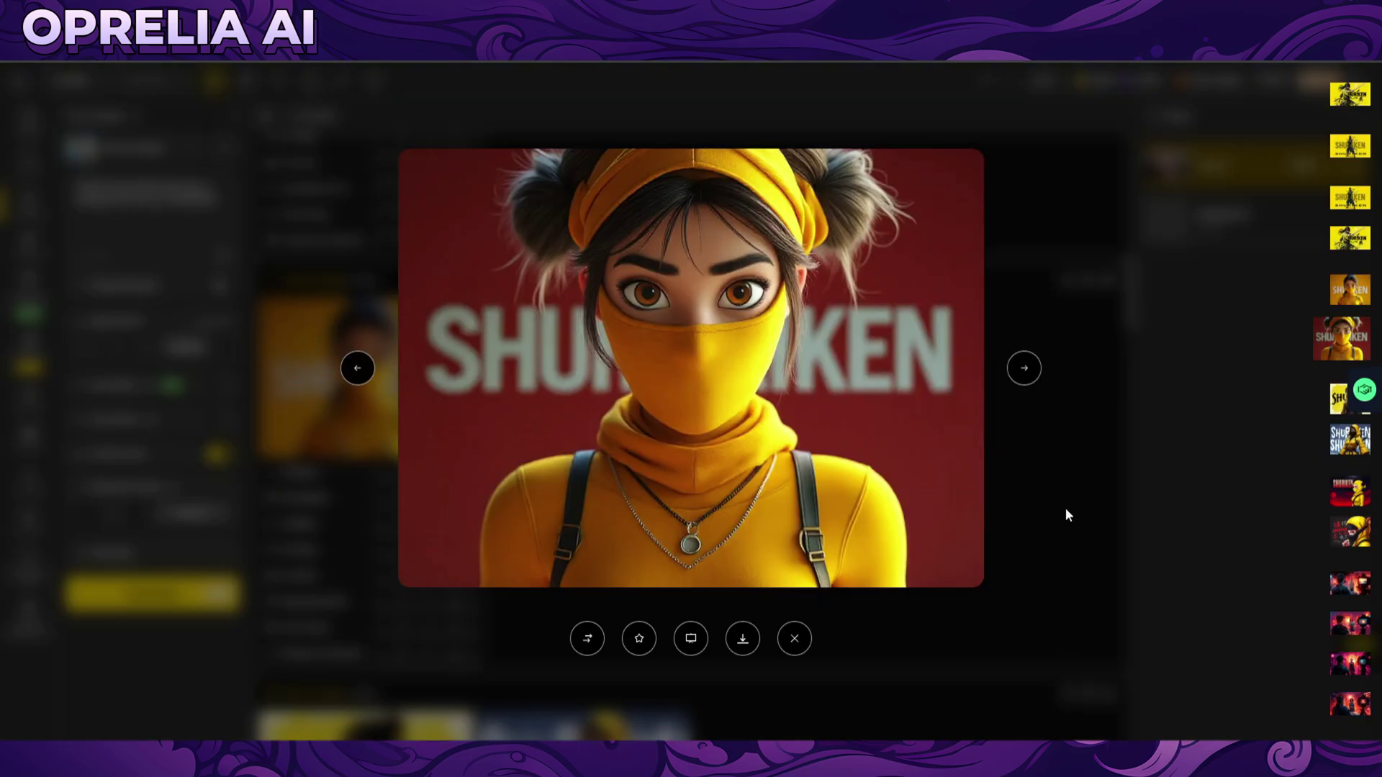
click(1067, 515)
scroll(642, 547, up, 5)
click(365, 390)
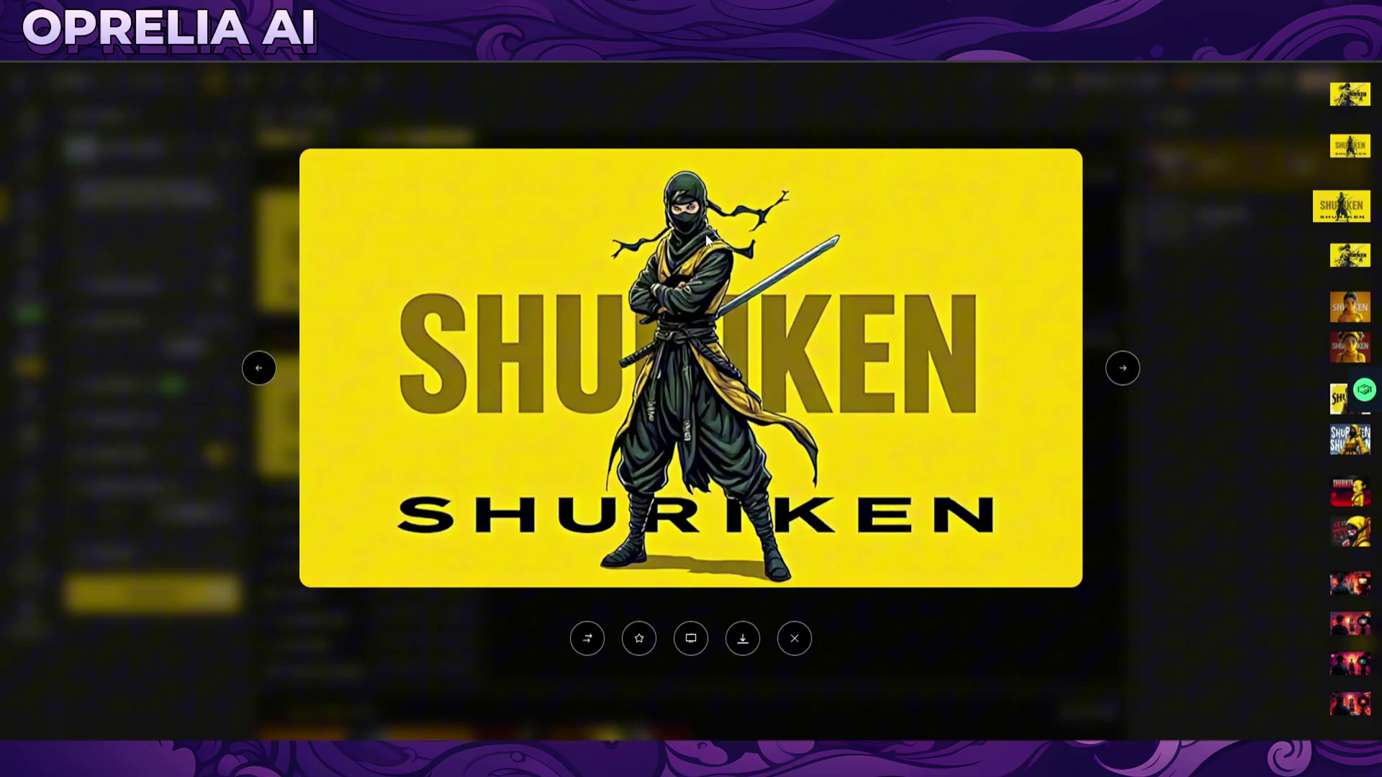
click(1162, 511)
click(561, 375)
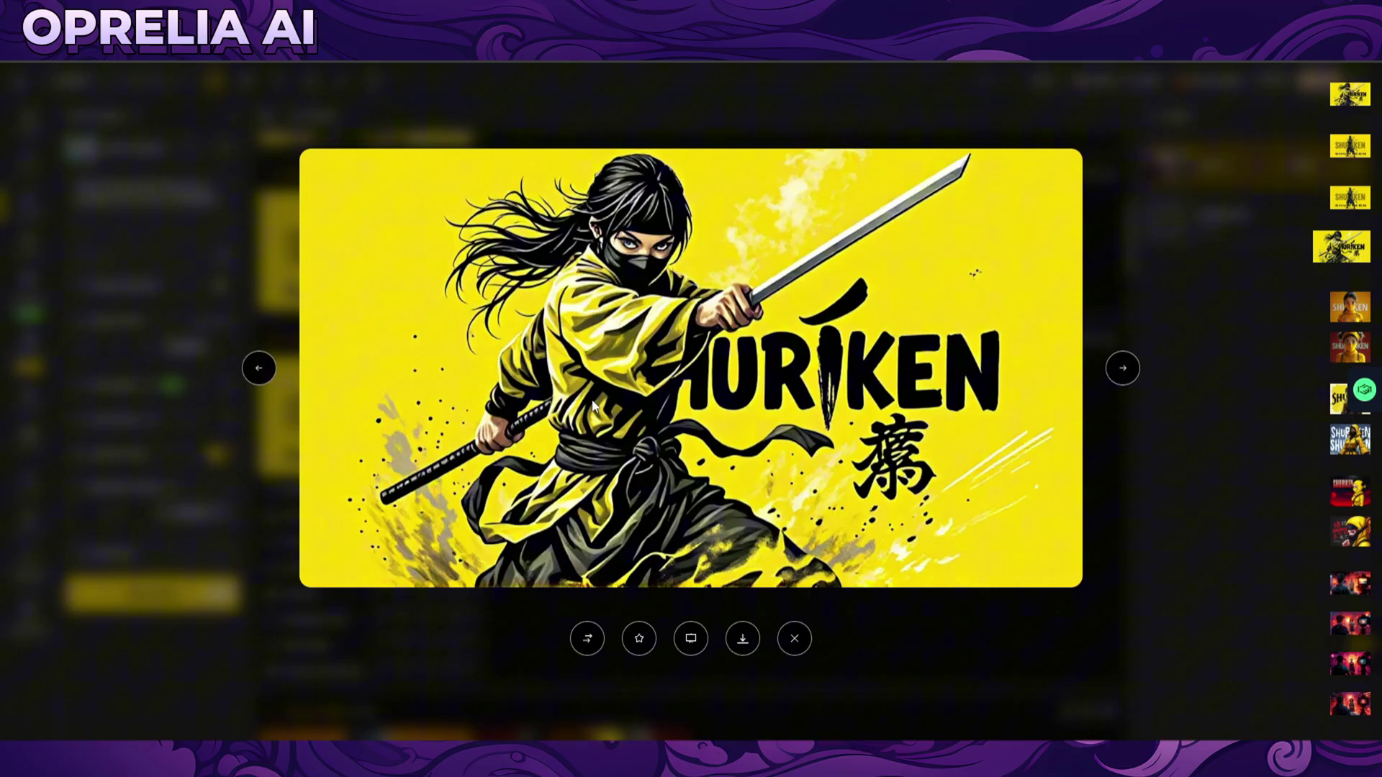
click(1238, 493)
click(437, 407)
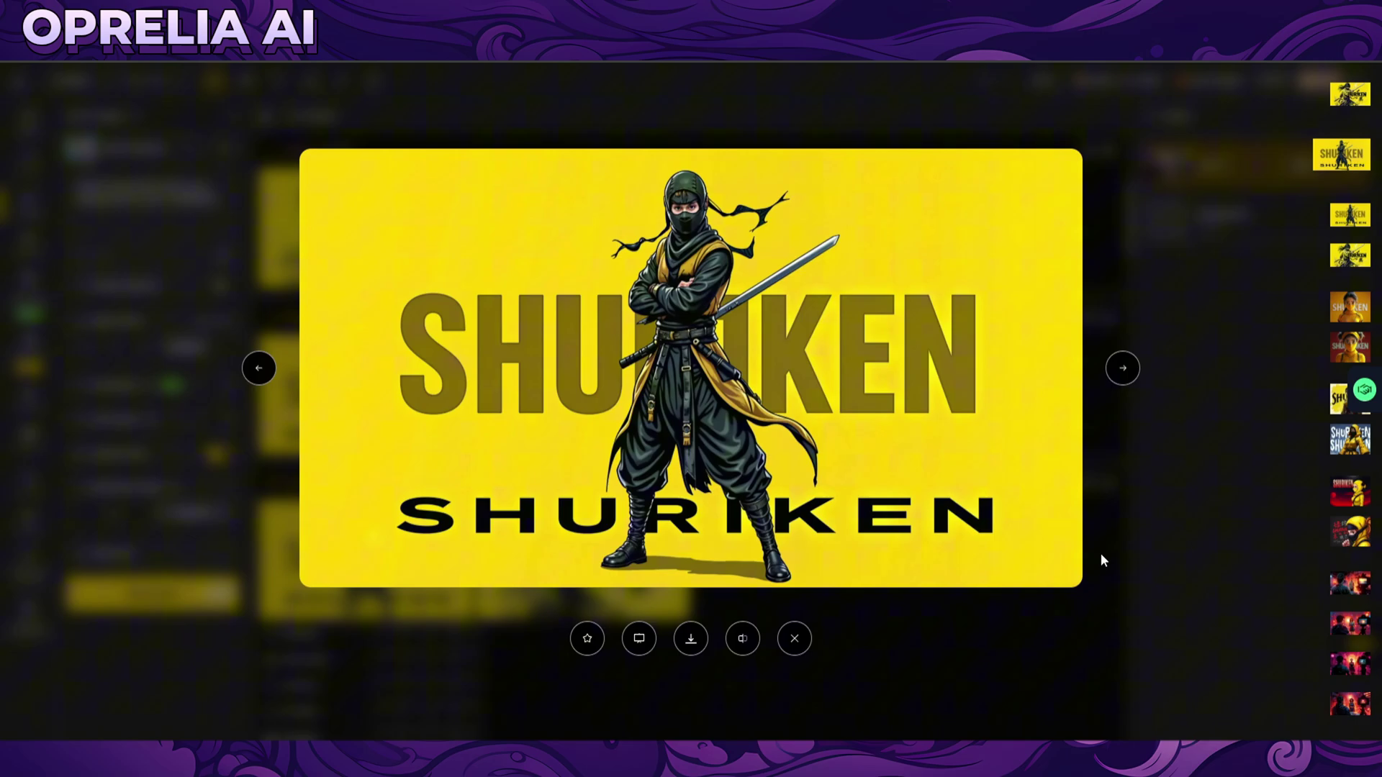
click(1203, 561)
scroll(1049, 515, up, 2)
click(387, 364)
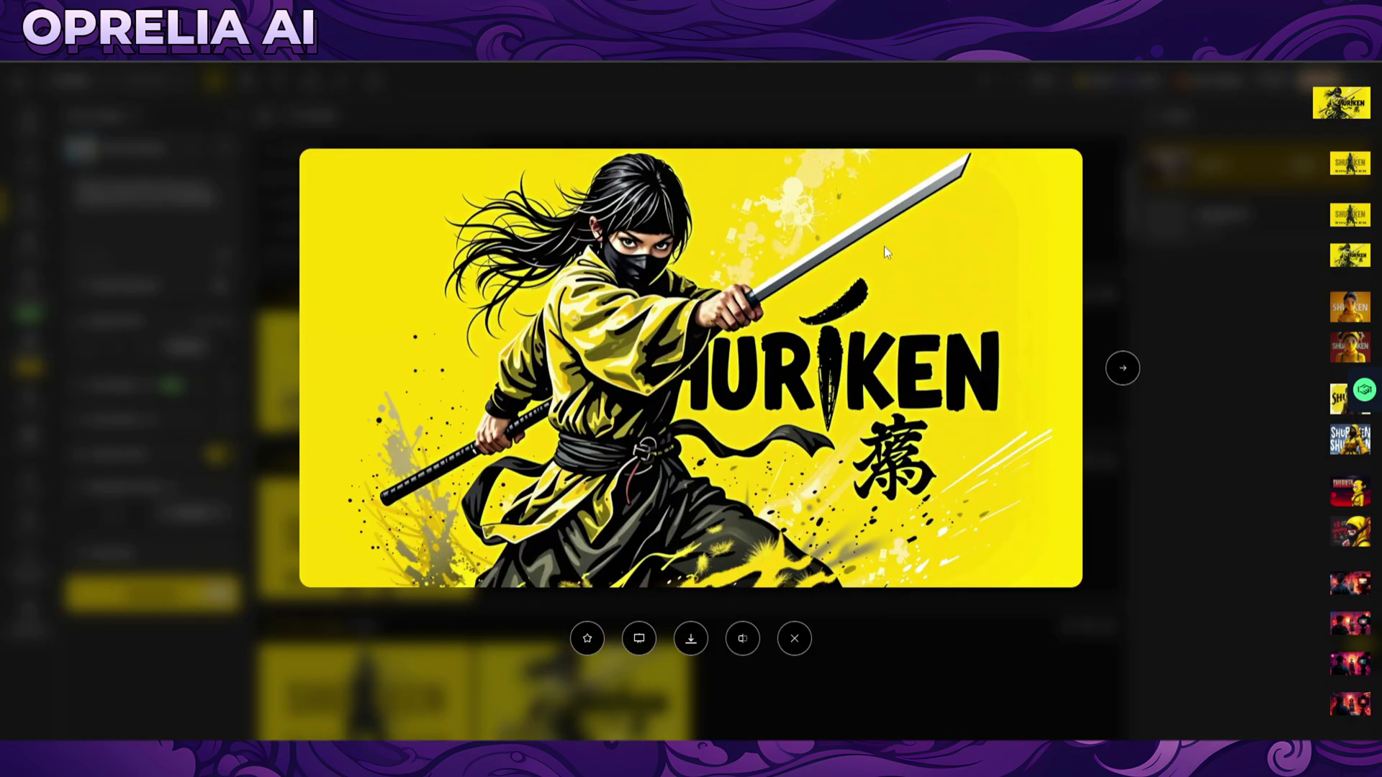
click(1162, 513)
Step: Enhance the yellow-masked ninja girl image at Detail strength
scroll(718, 462, up, 2)
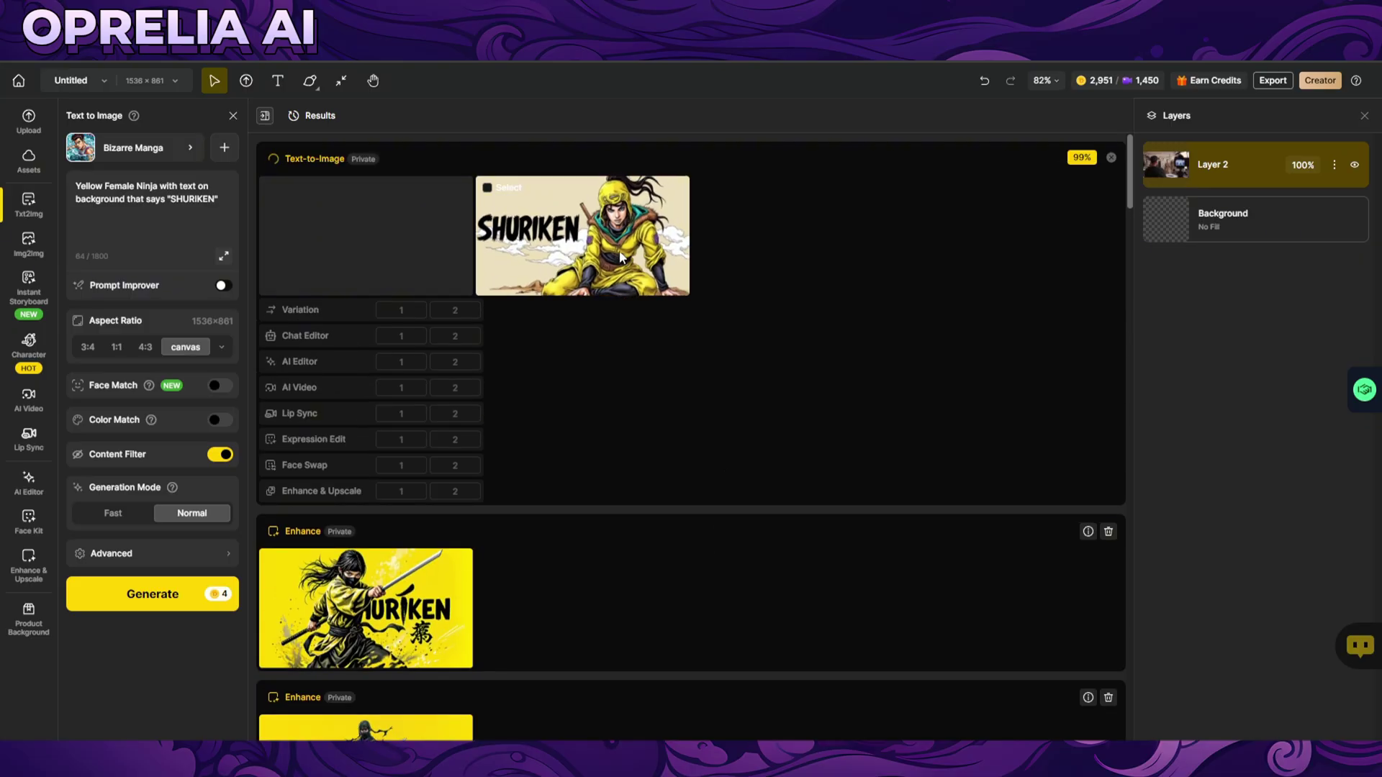
scroll(680, 365, down, 6)
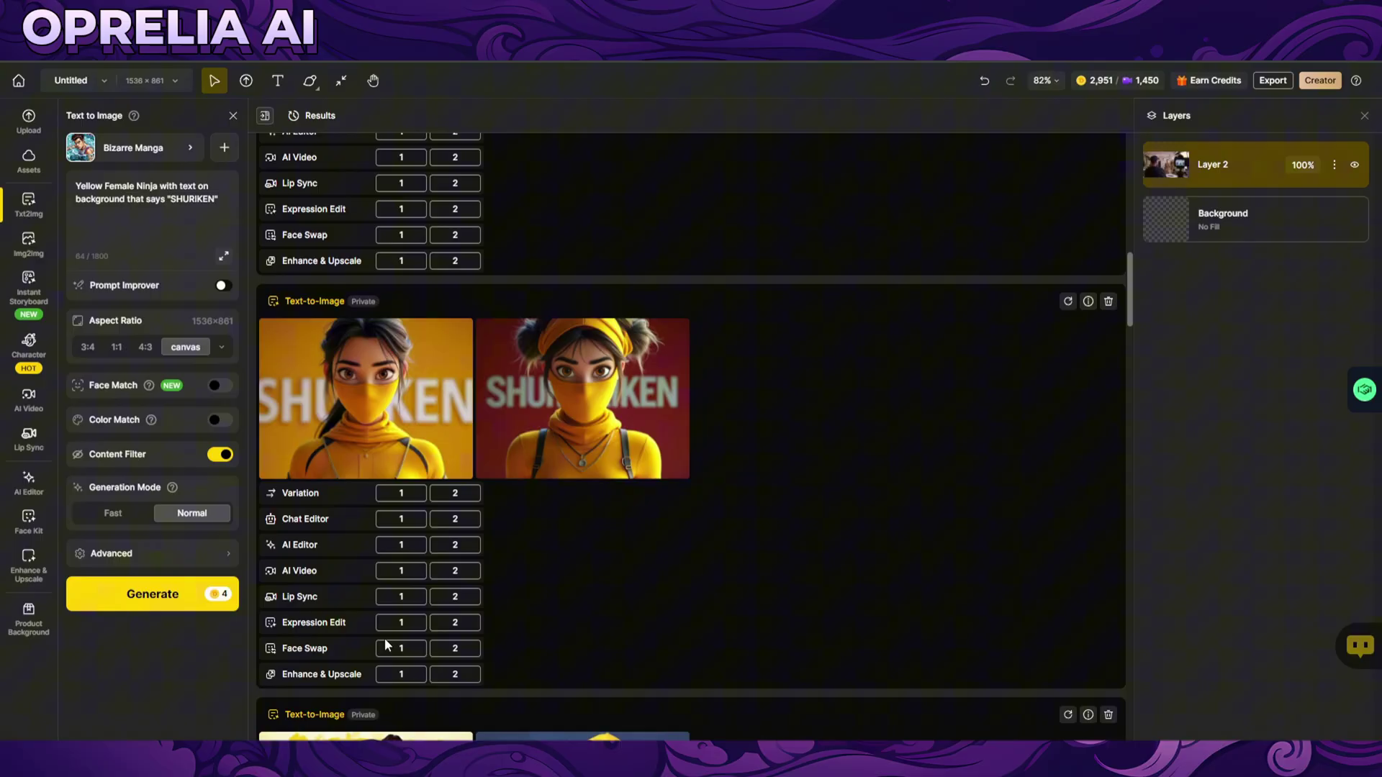
click(424, 676)
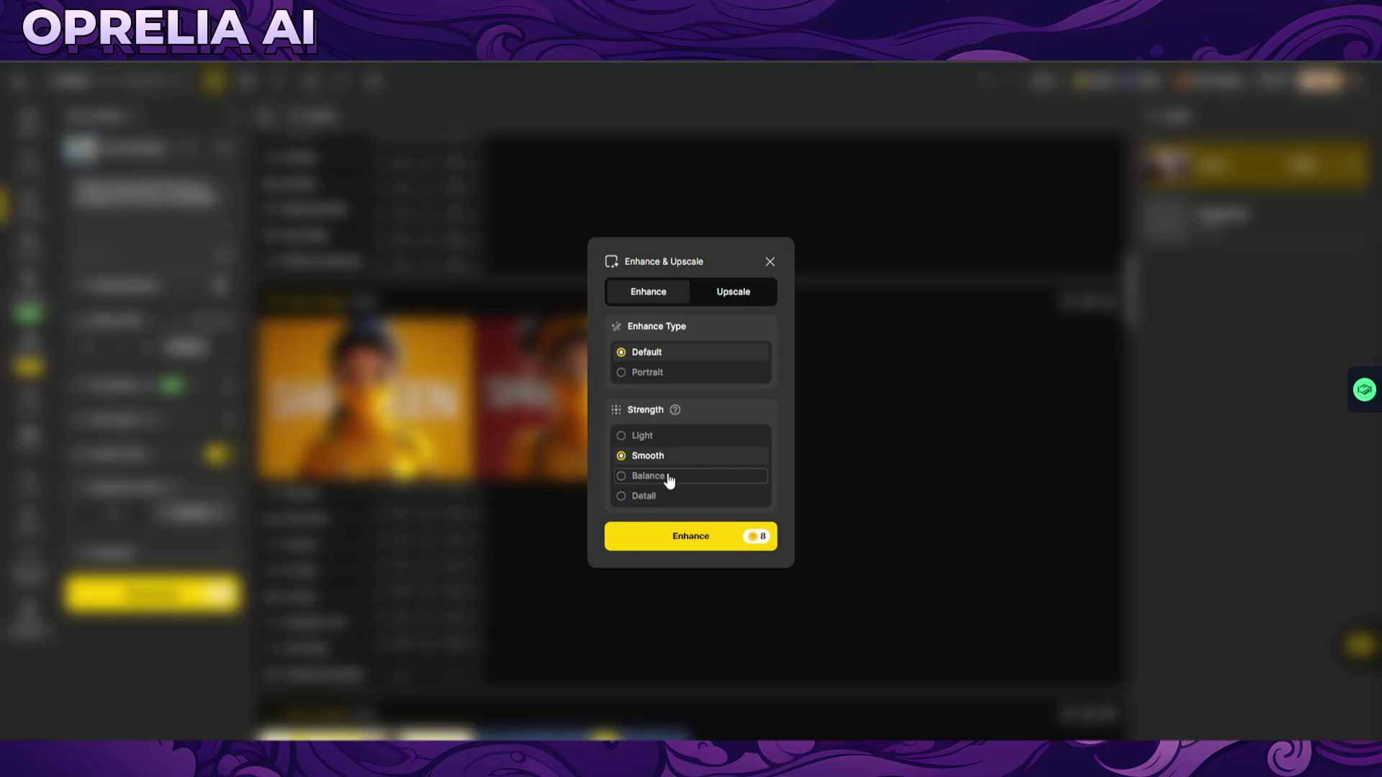
click(675, 495)
click(681, 542)
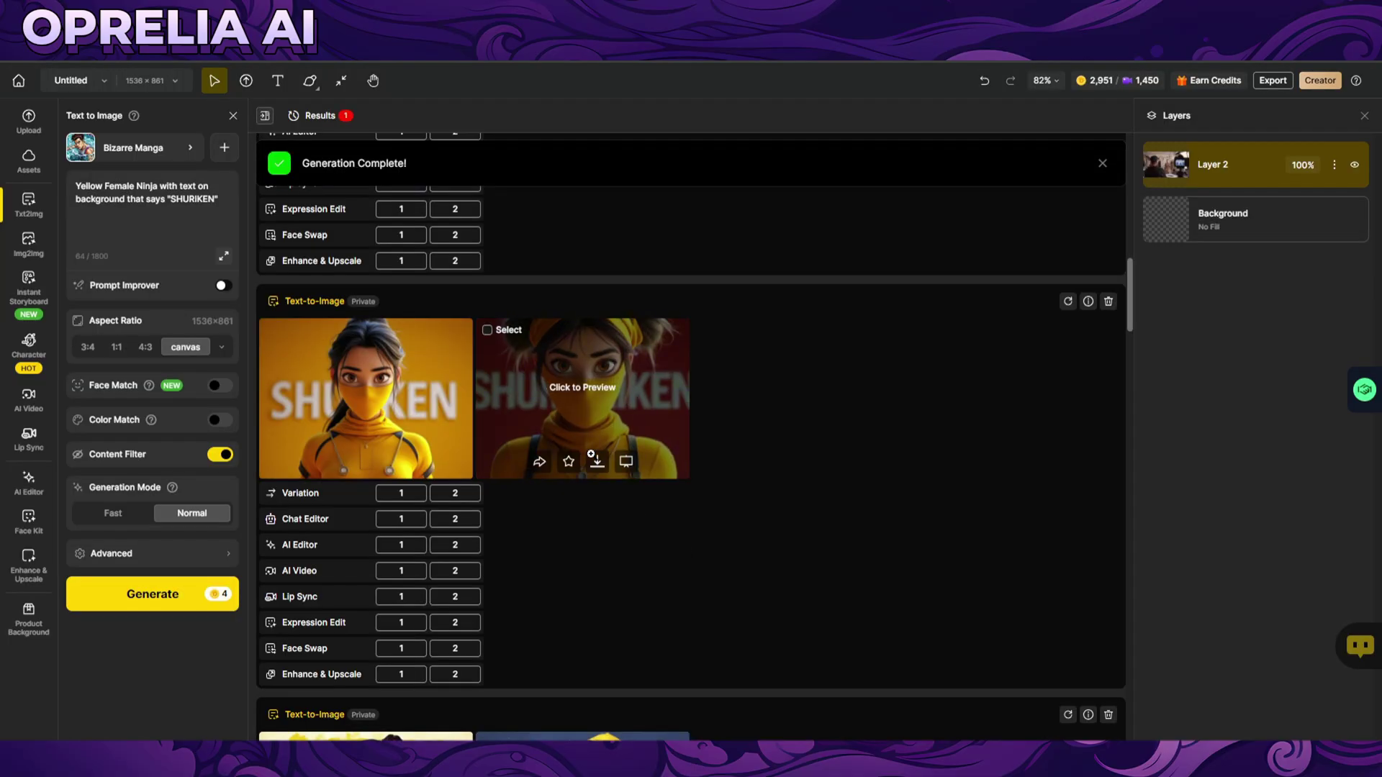
click(465, 674)
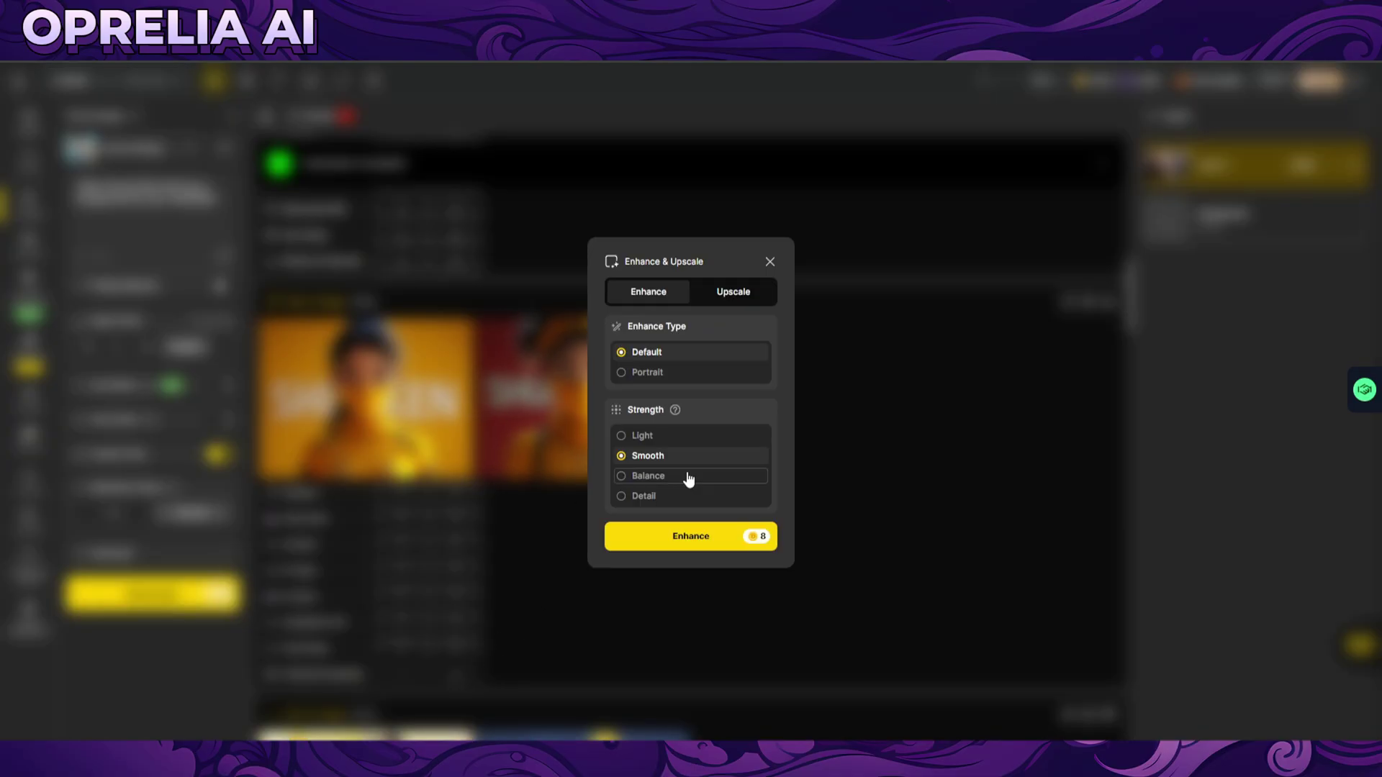
click(683, 550)
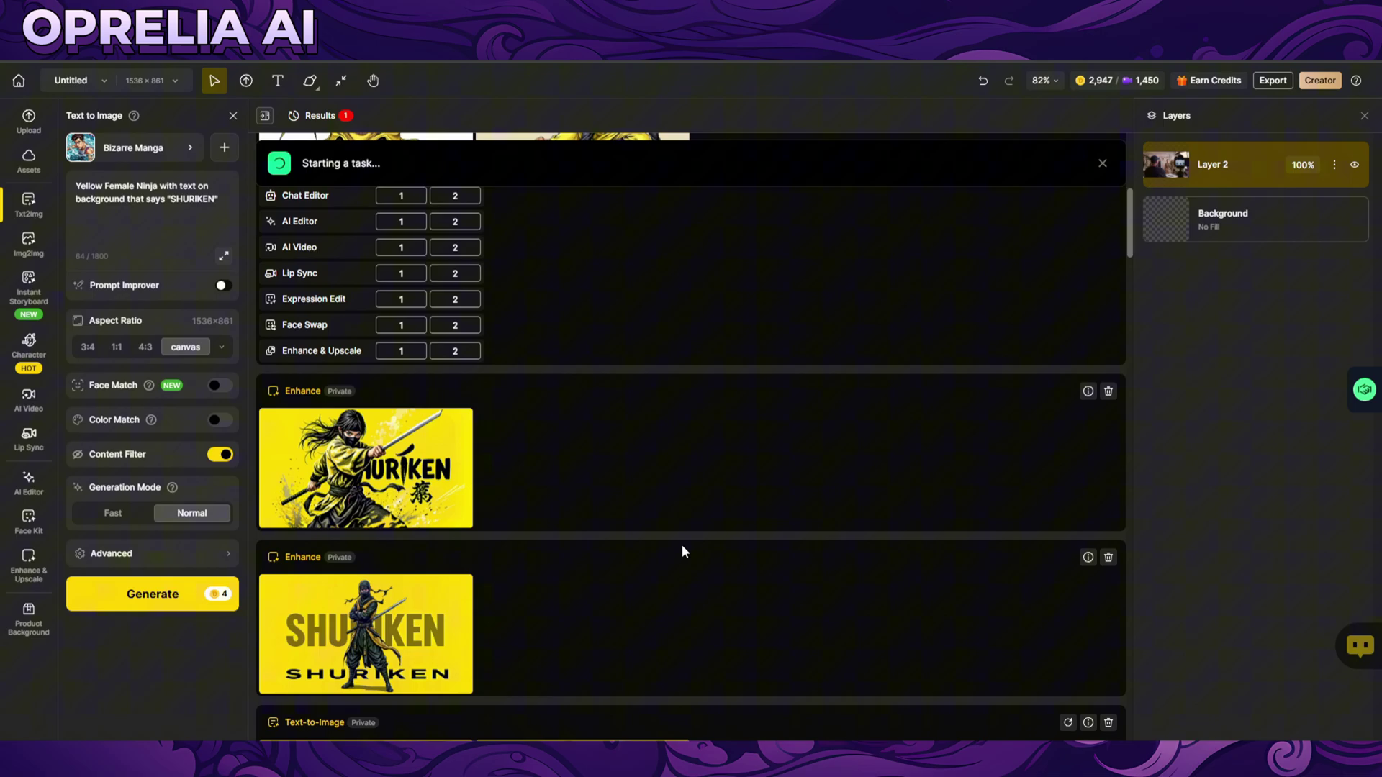
Step: Preview the outstretched-arms and SHURIKEN manga ninja images full size
click(656, 507)
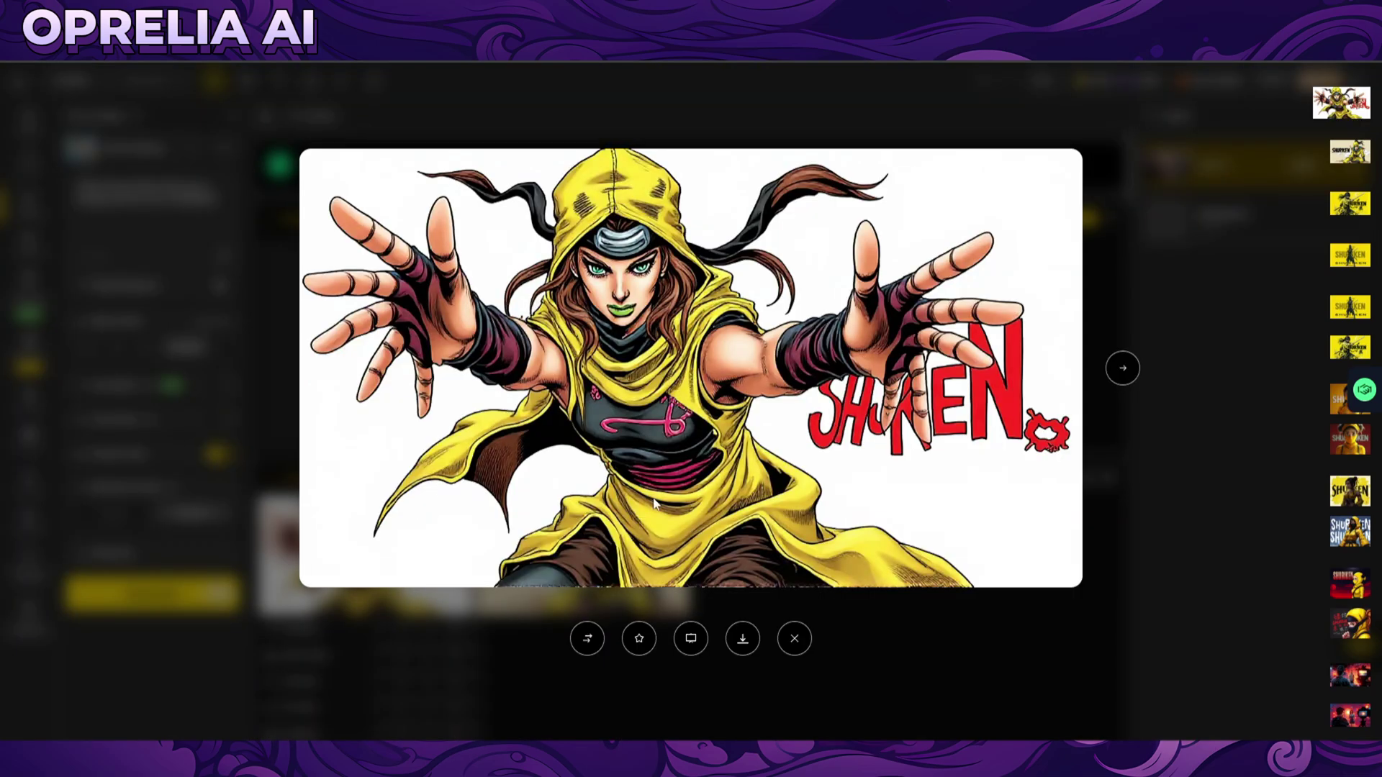
click(1107, 357)
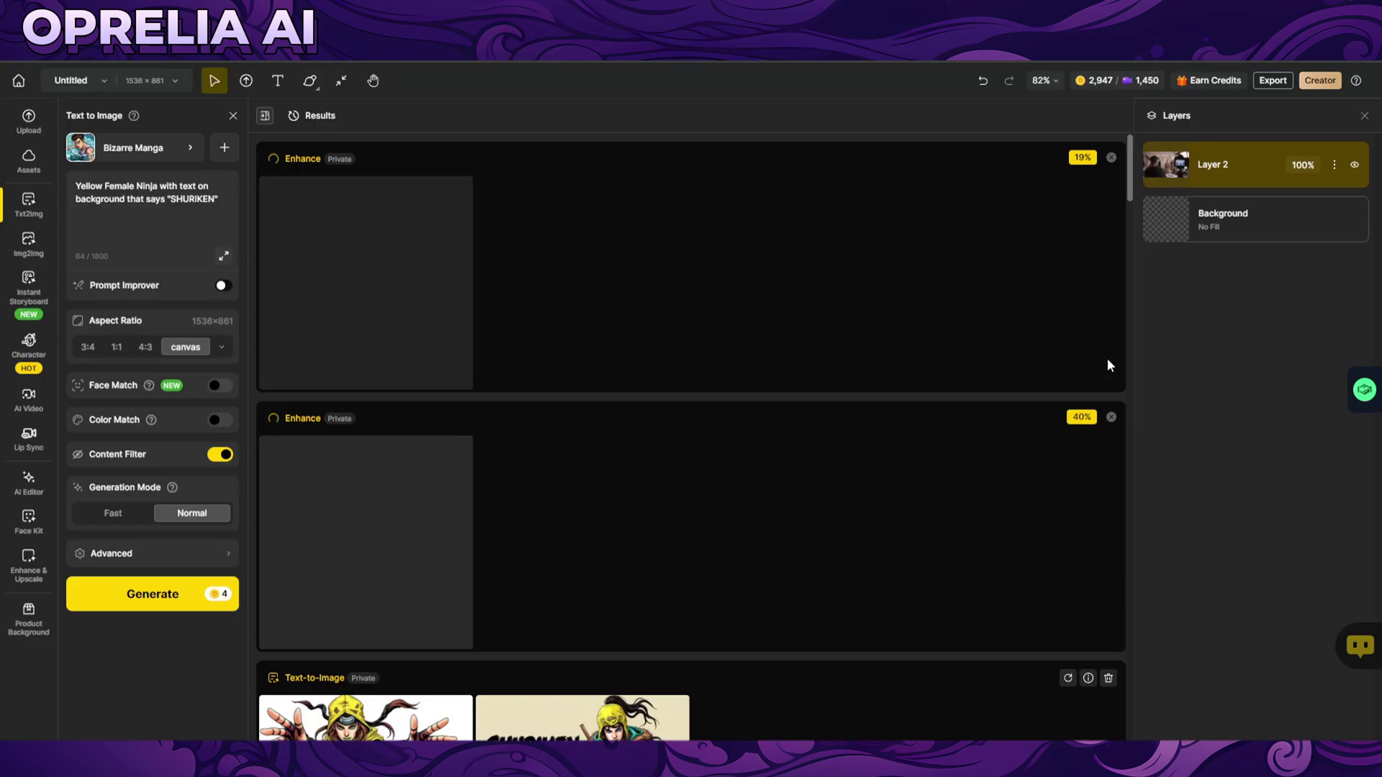
click(583, 527)
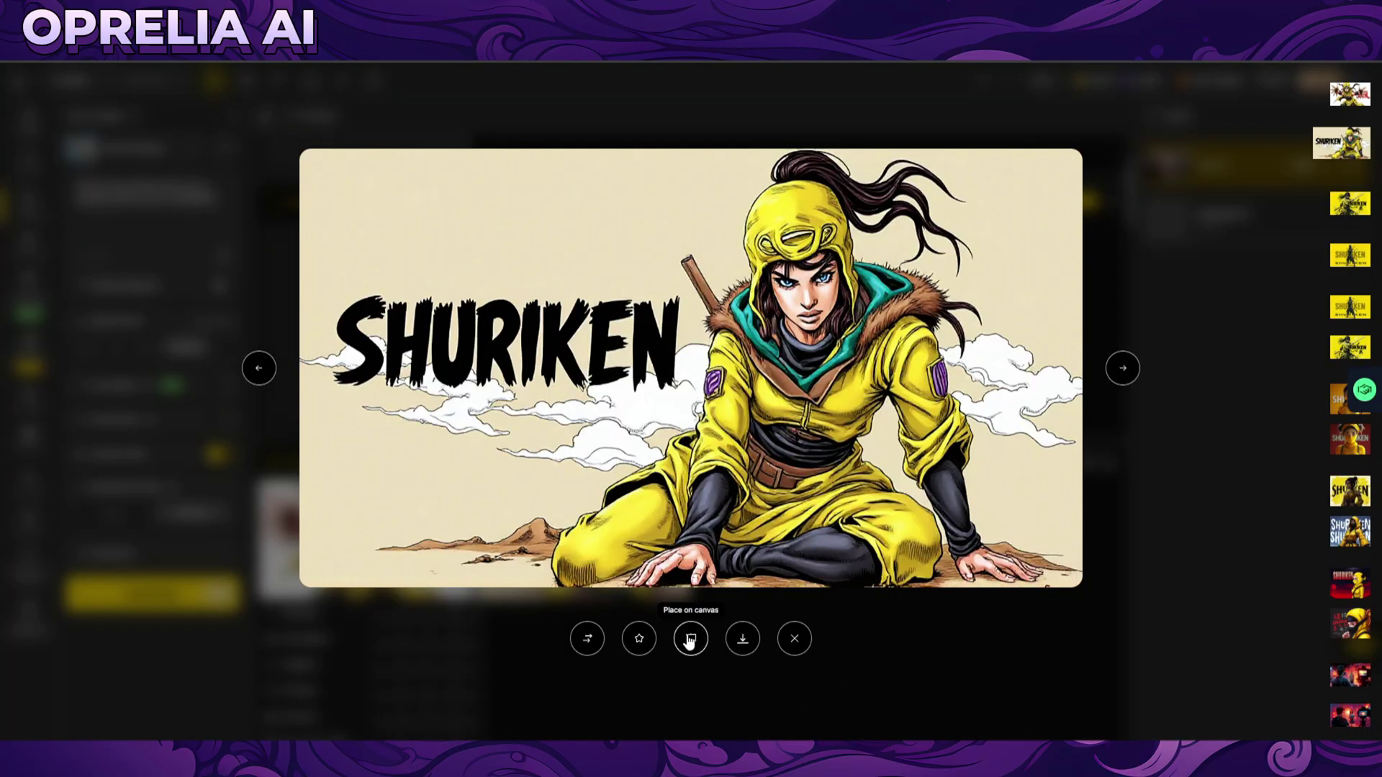
click(558, 616)
Step: Enhance the outstretched-arms ninja image at Light strength
click(400, 650)
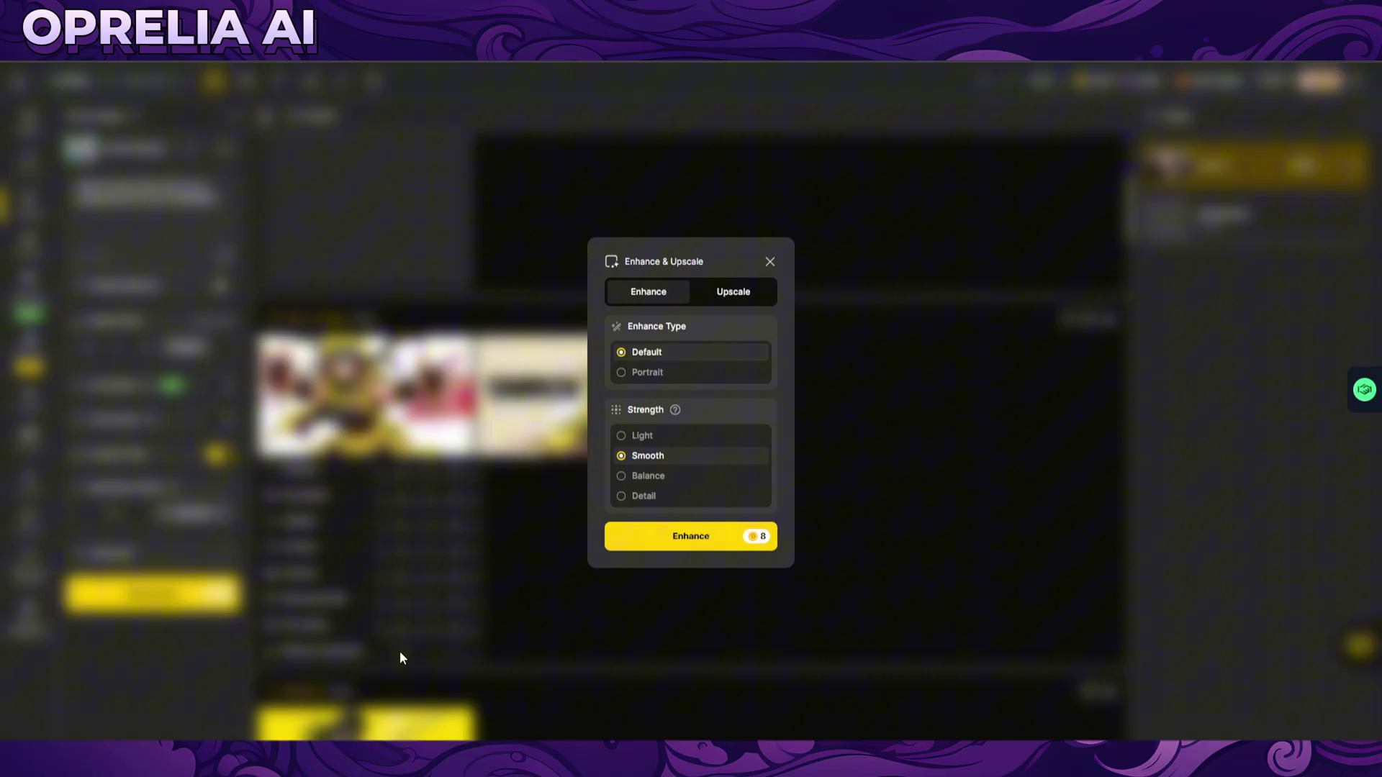
click(650, 436)
click(691, 537)
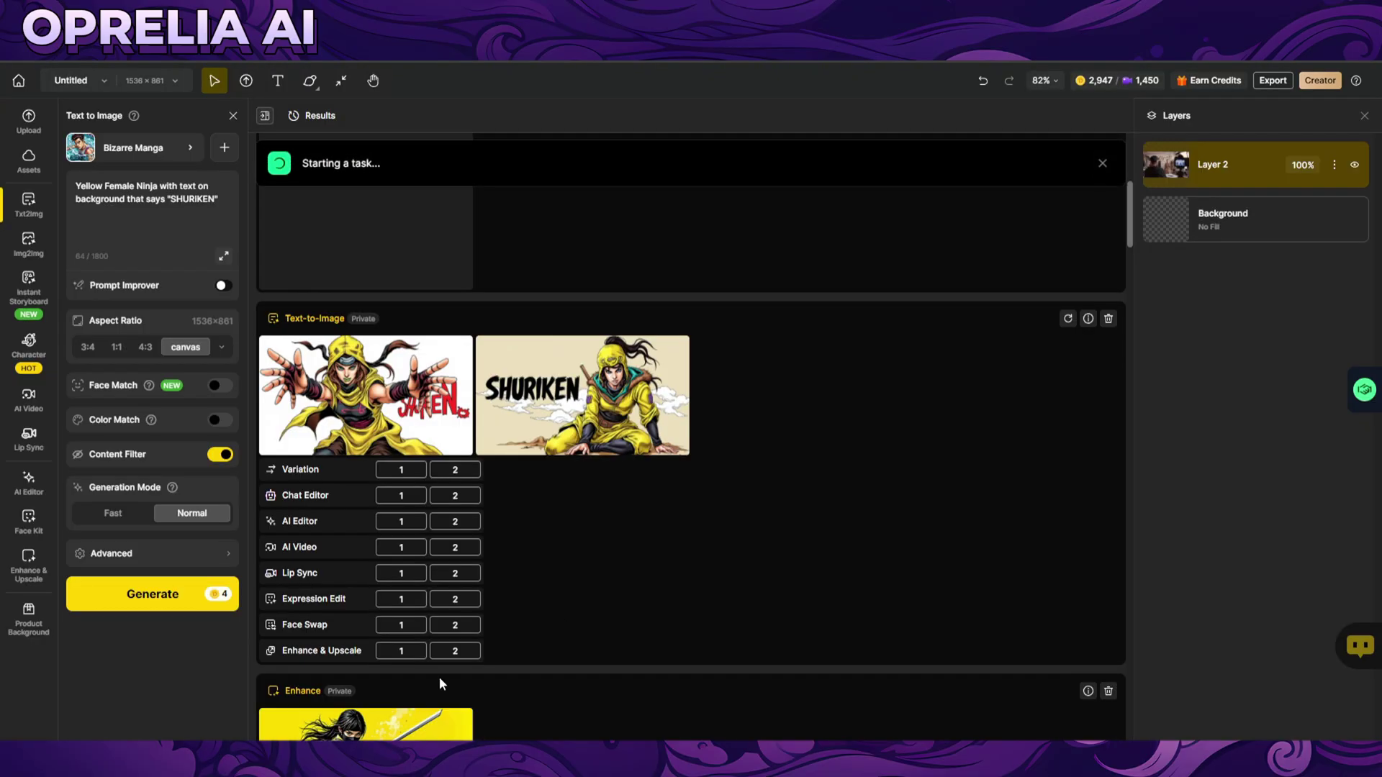
click(449, 647)
click(622, 435)
Step: Submit the Light enhancement and scroll through the available video models
click(691, 536)
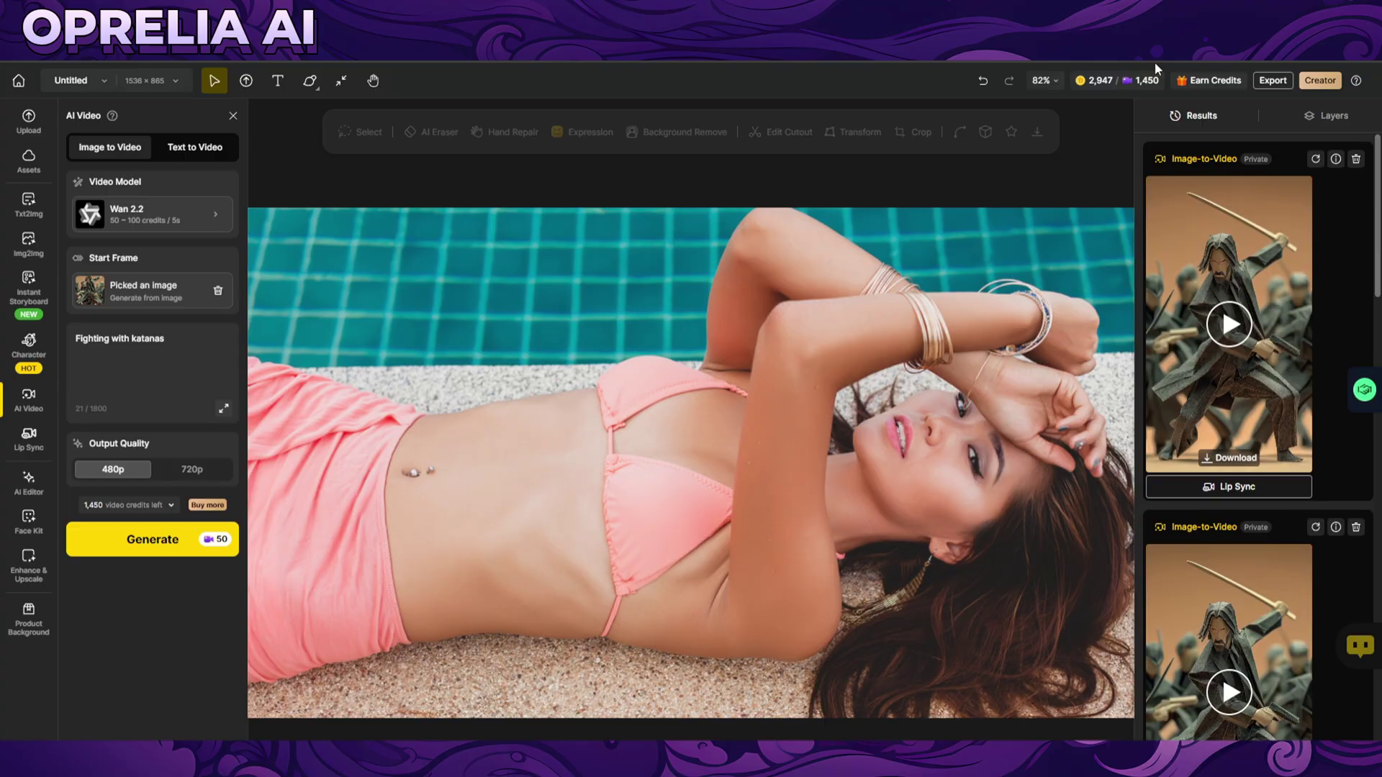
drag(1377, 223, 1377, 680)
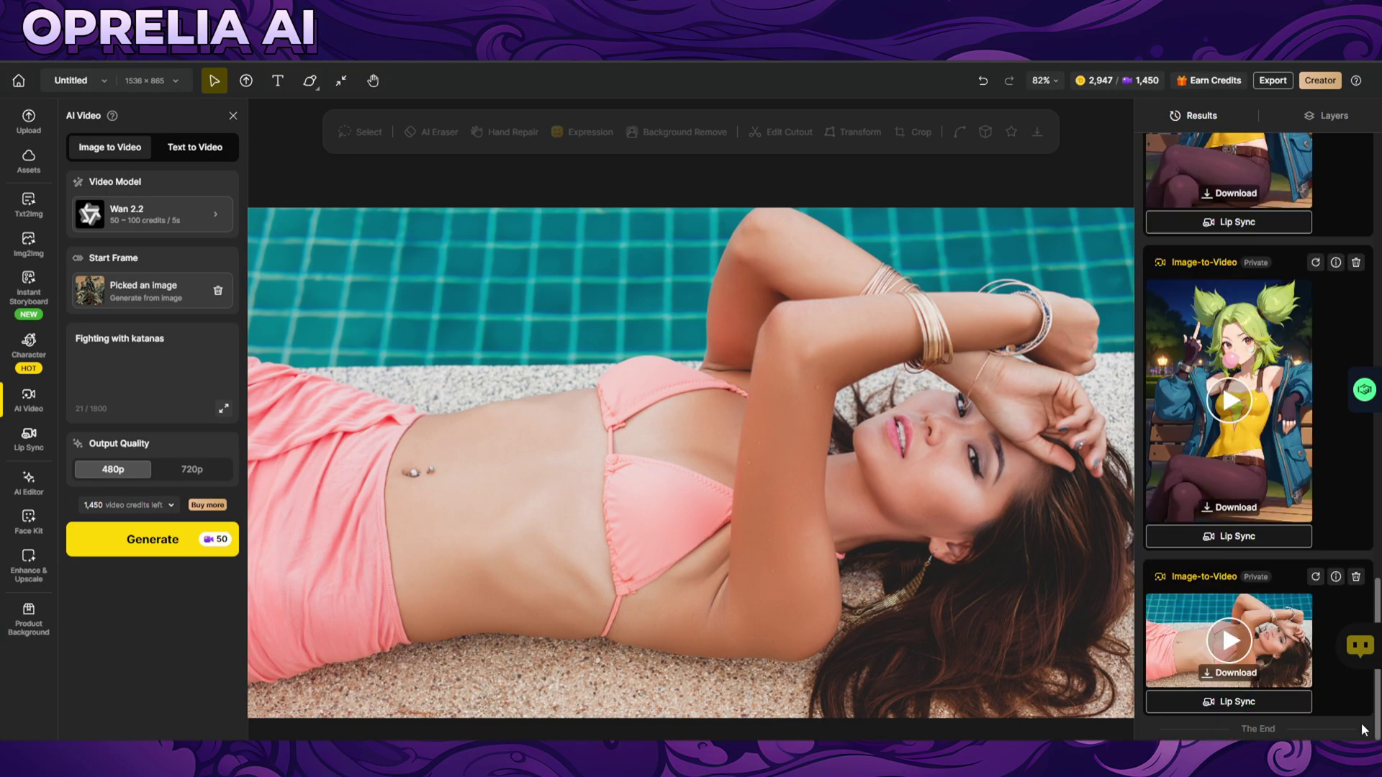
click(209, 232)
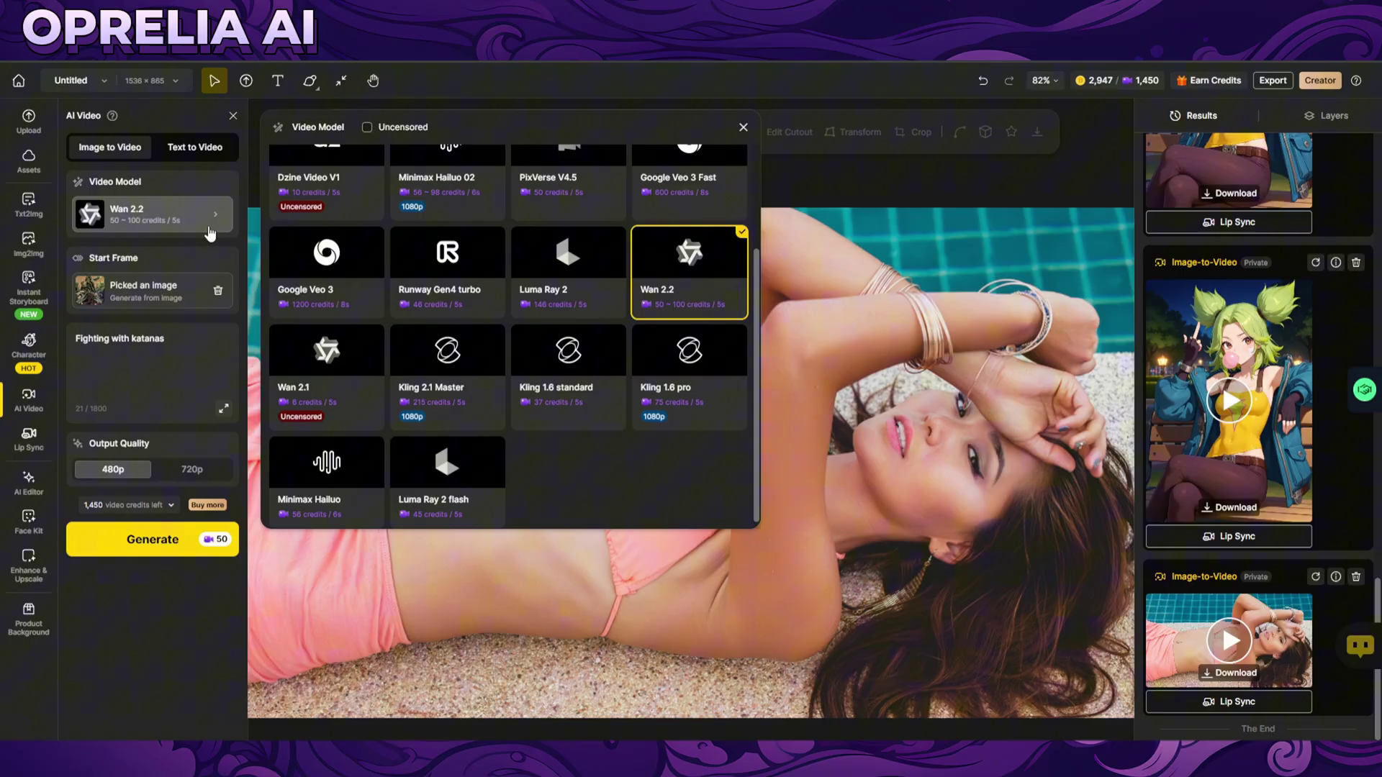
scroll(576, 436, up, 2)
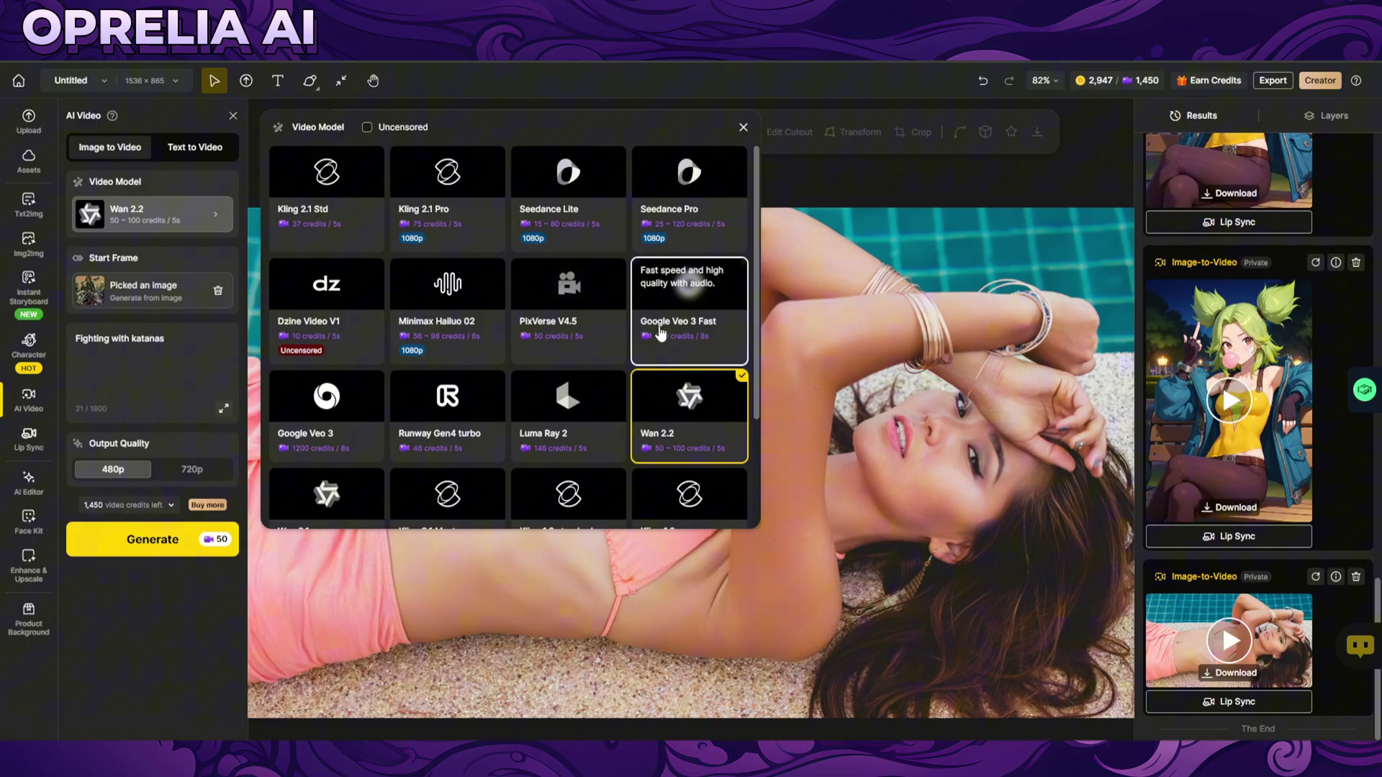
scroll(673, 335, down, 1)
scroll(504, 338, down, 2)
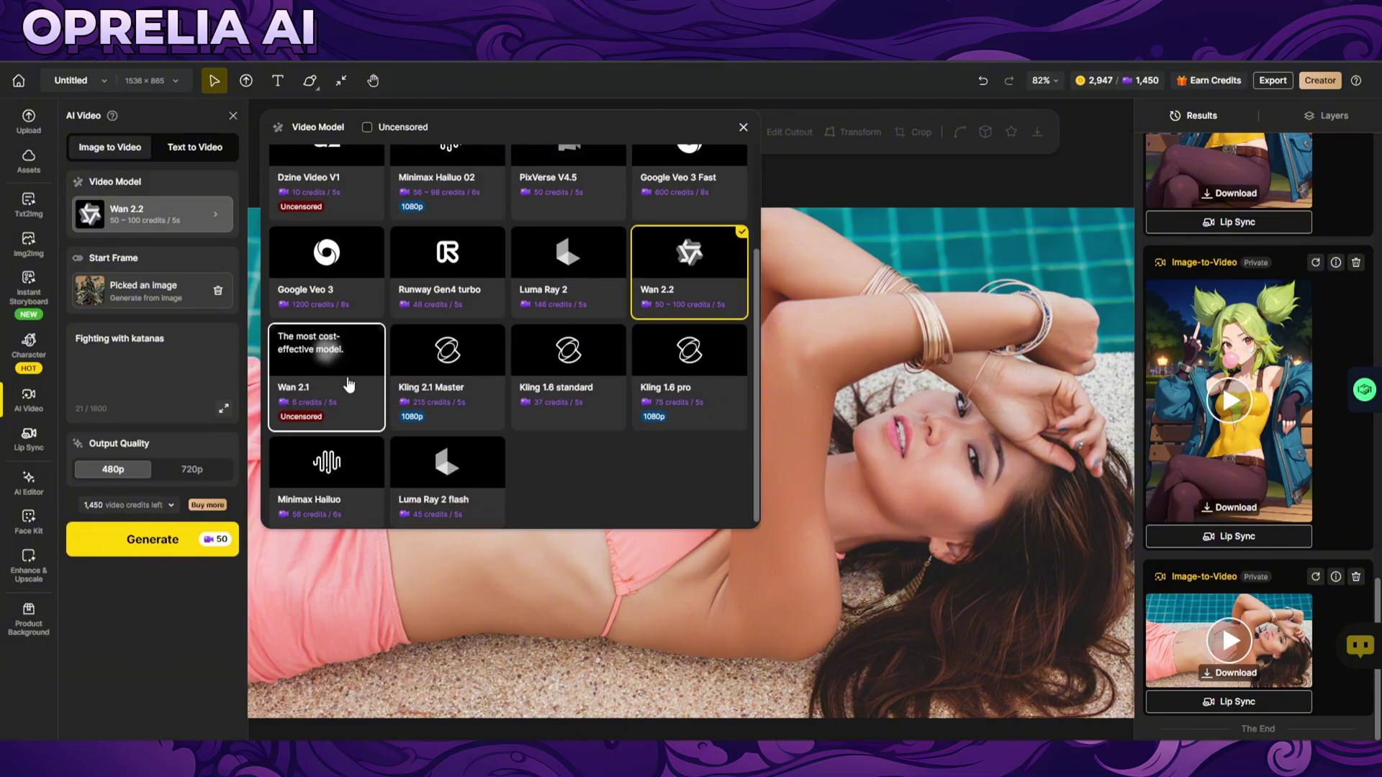
scroll(357, 432, up, 1)
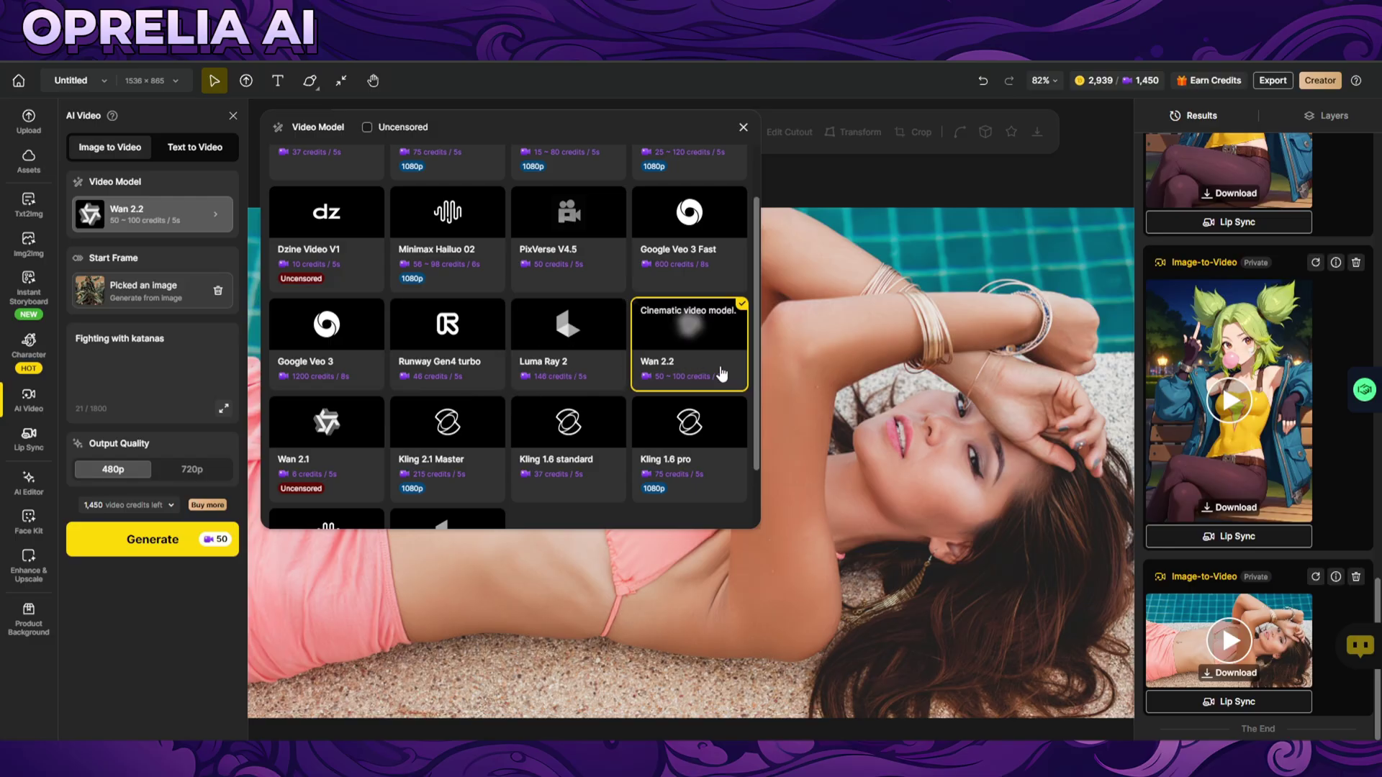
Step: Toggle the Uncensored filter on and off, then close the list keeping Wan 2.2
scroll(719, 374, down, 2)
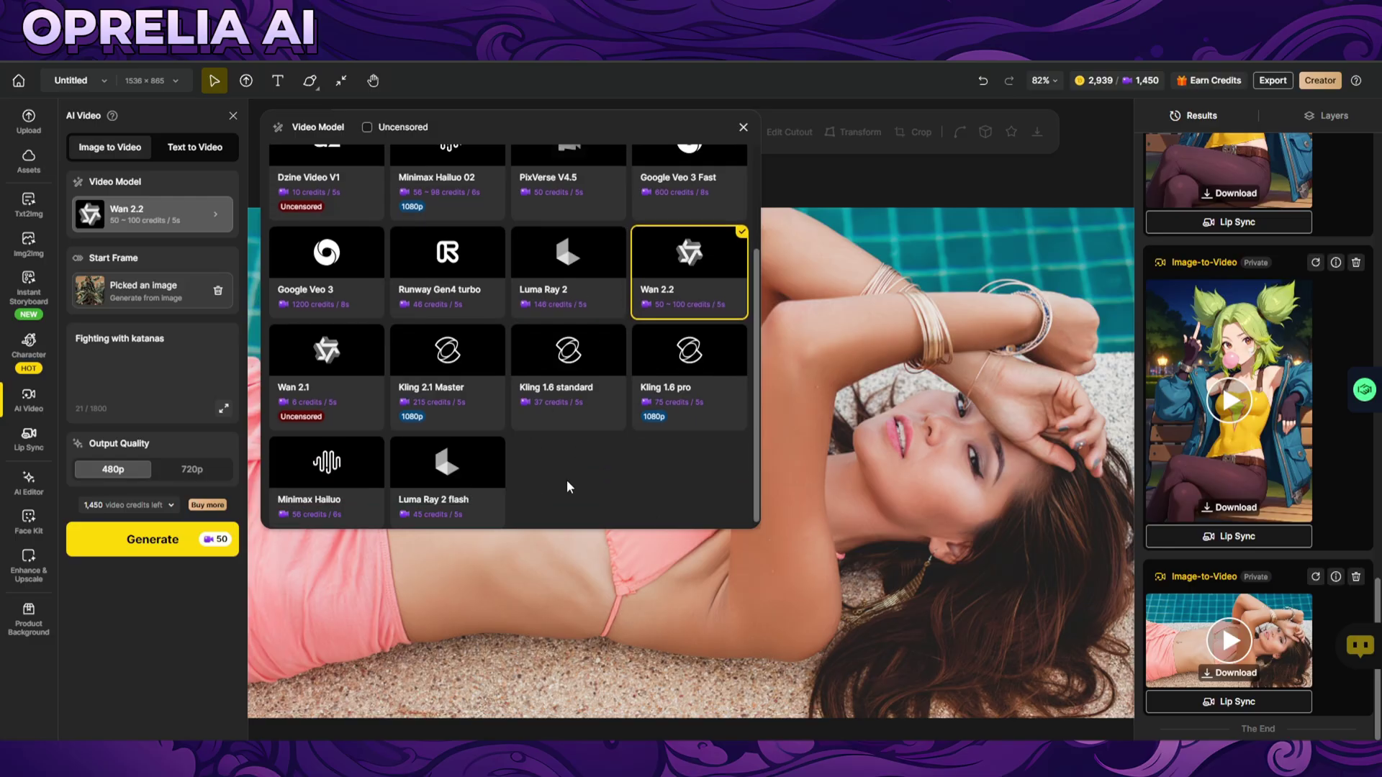
scroll(529, 486, up, 4)
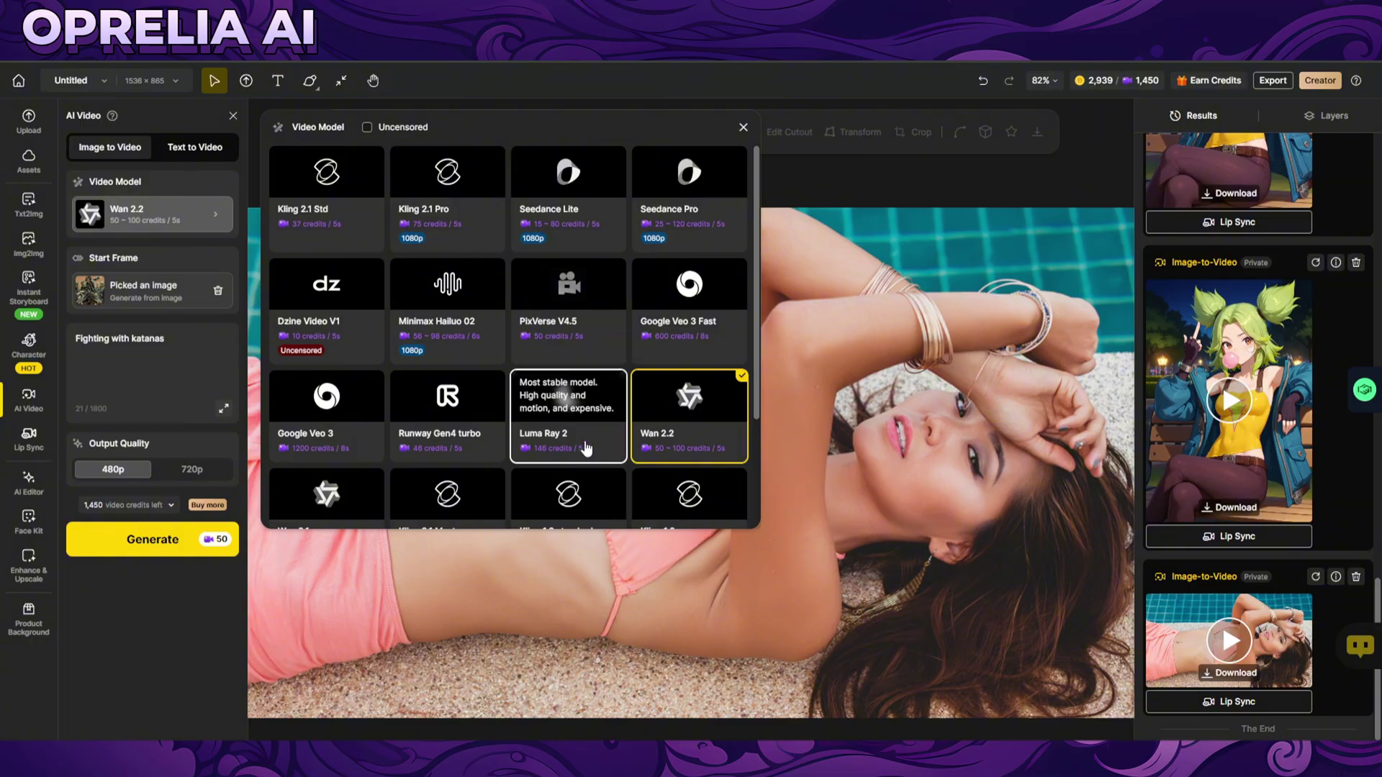
click(367, 128)
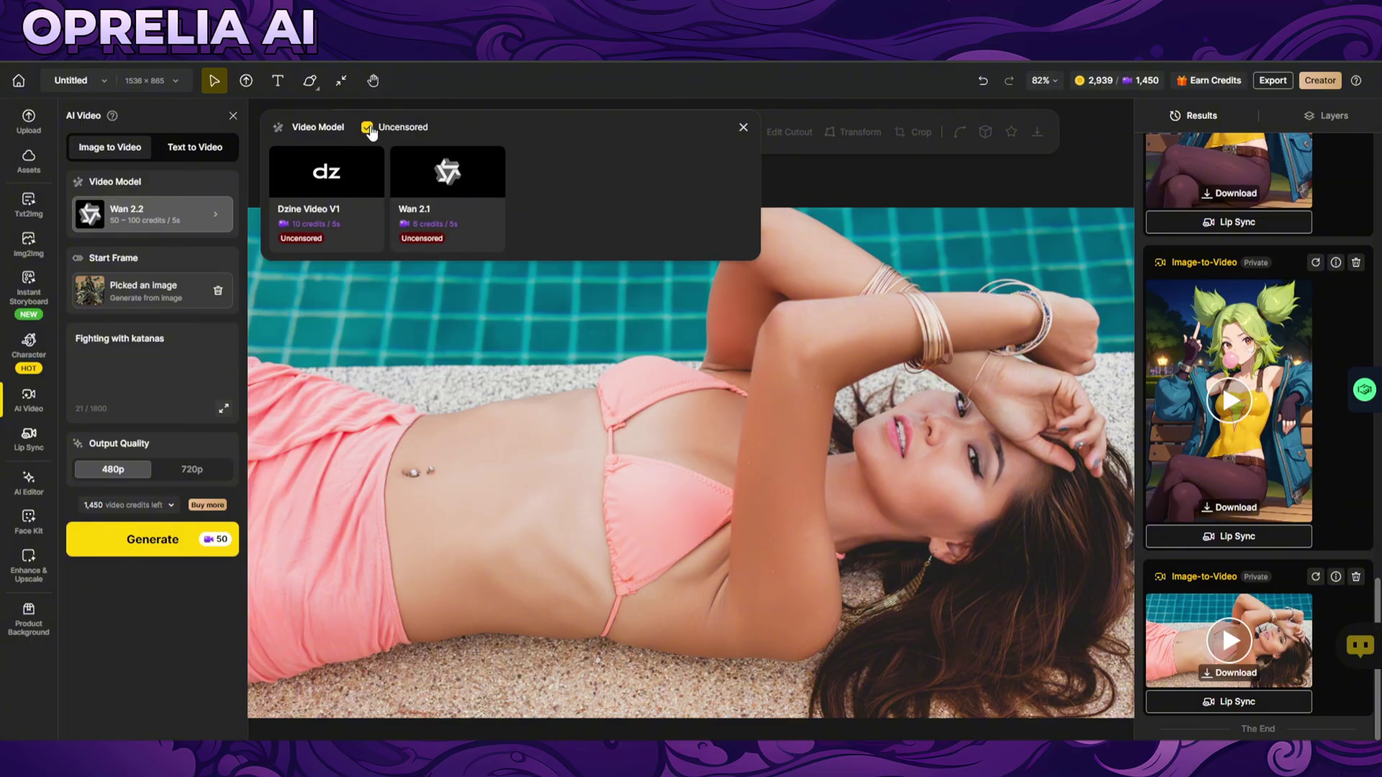
click(367, 128)
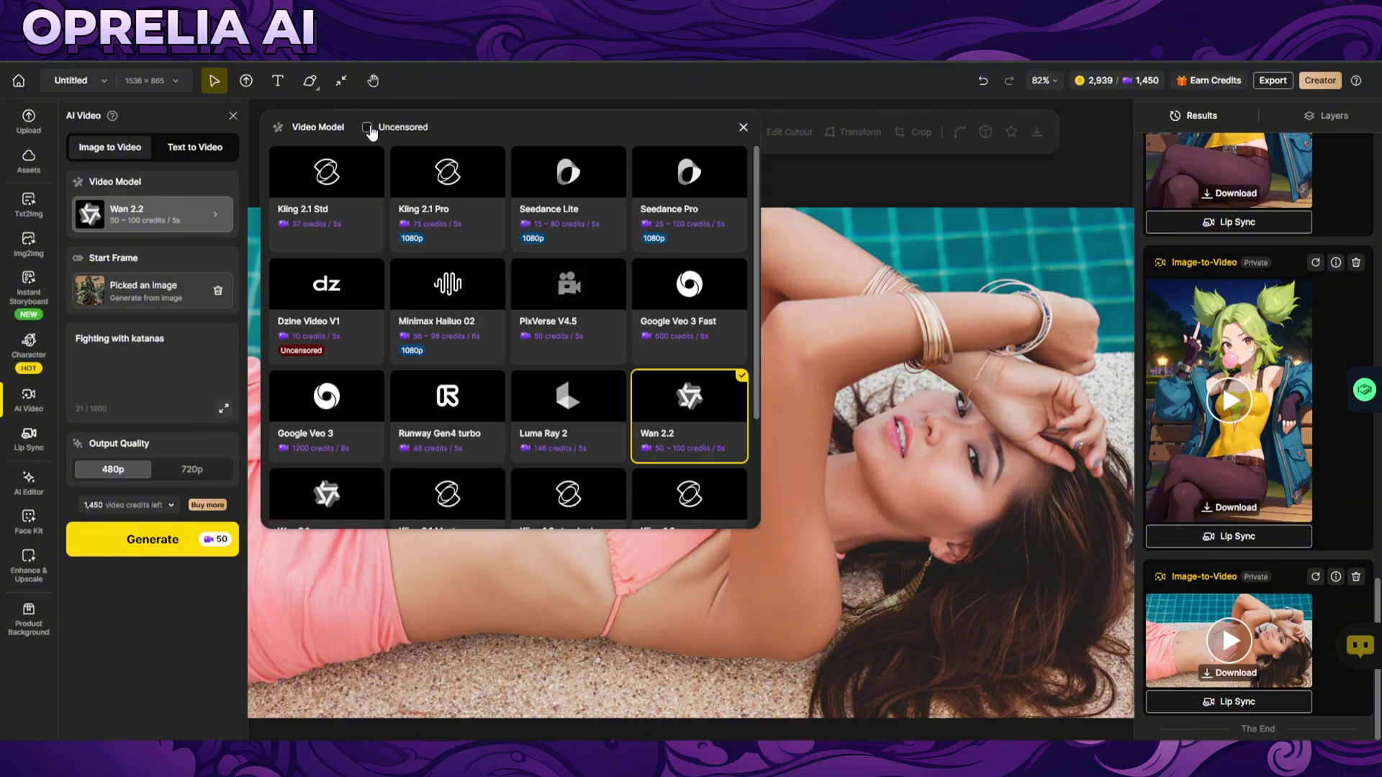
click(745, 130)
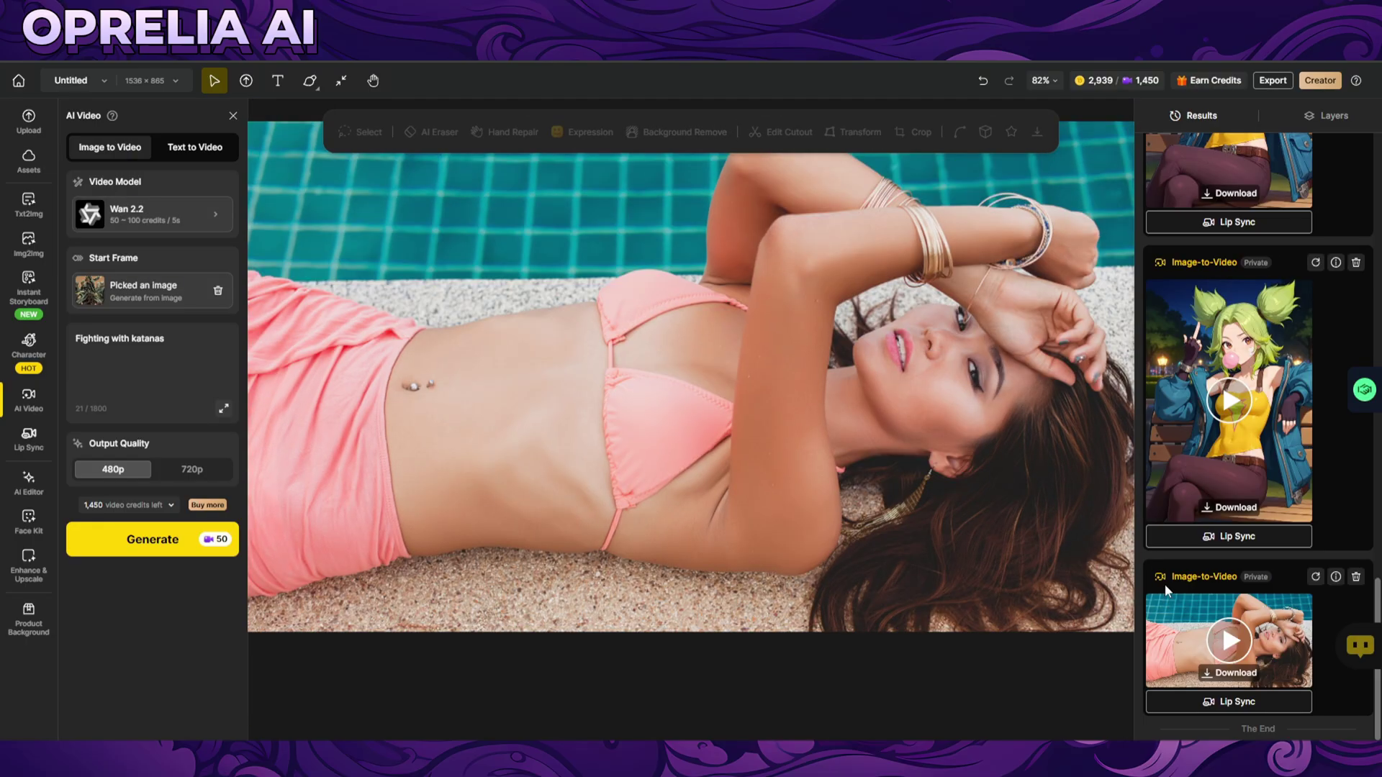
click(1246, 634)
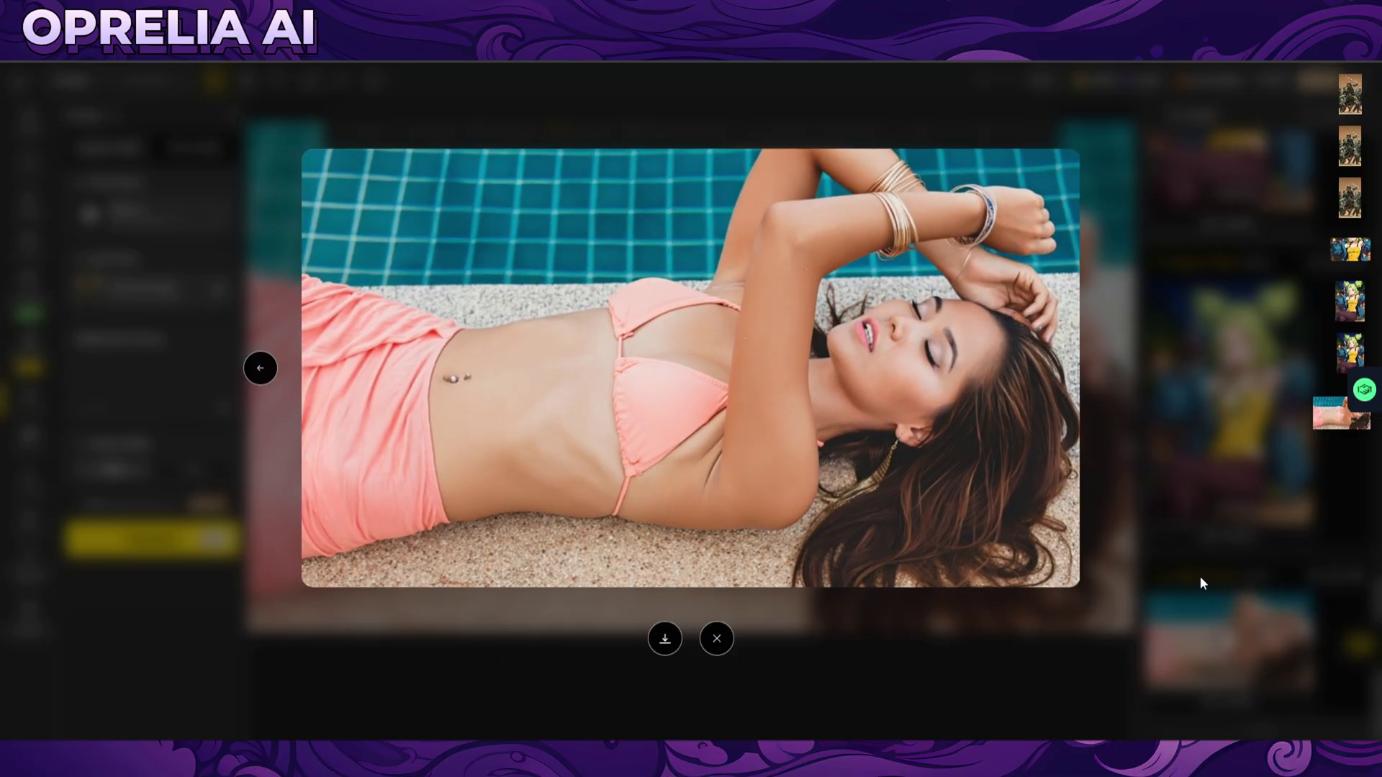
mouse_move(711, 455)
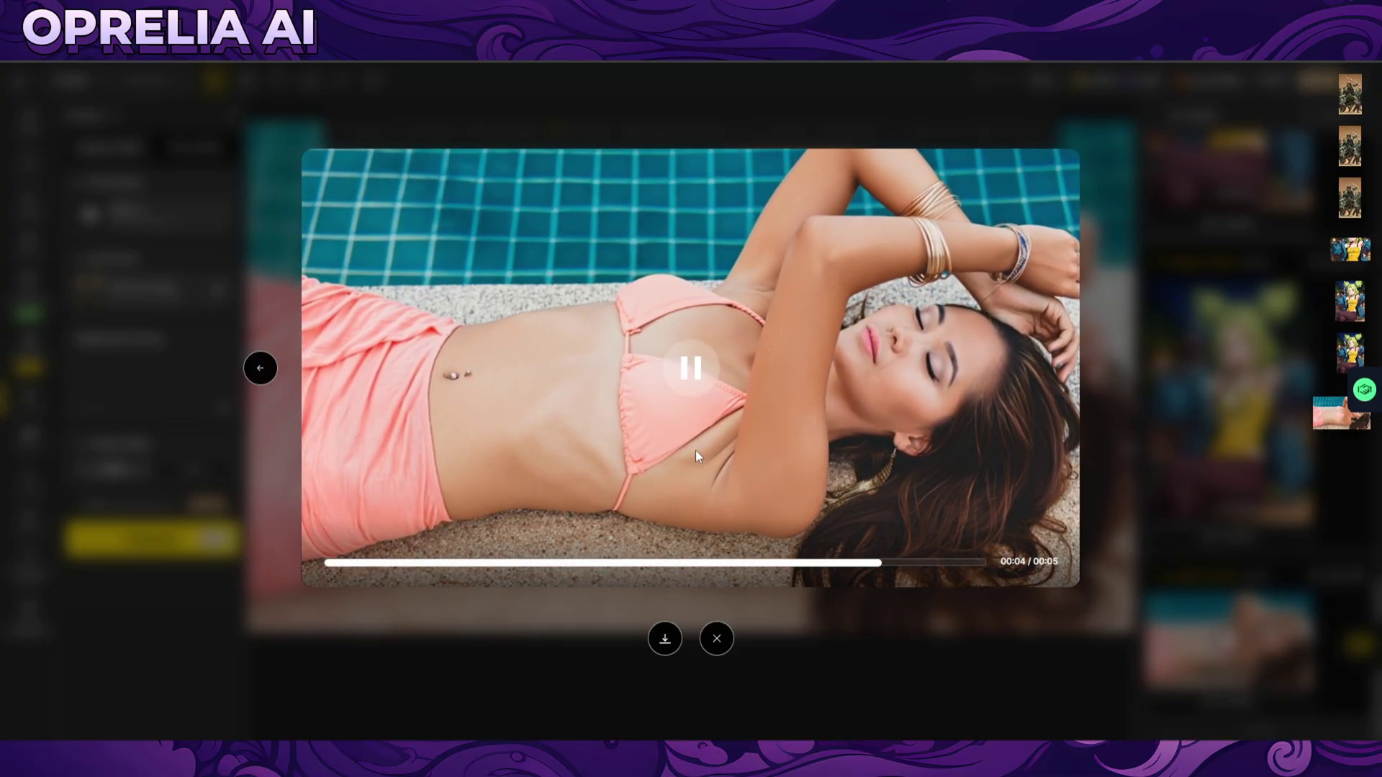
click(1198, 569)
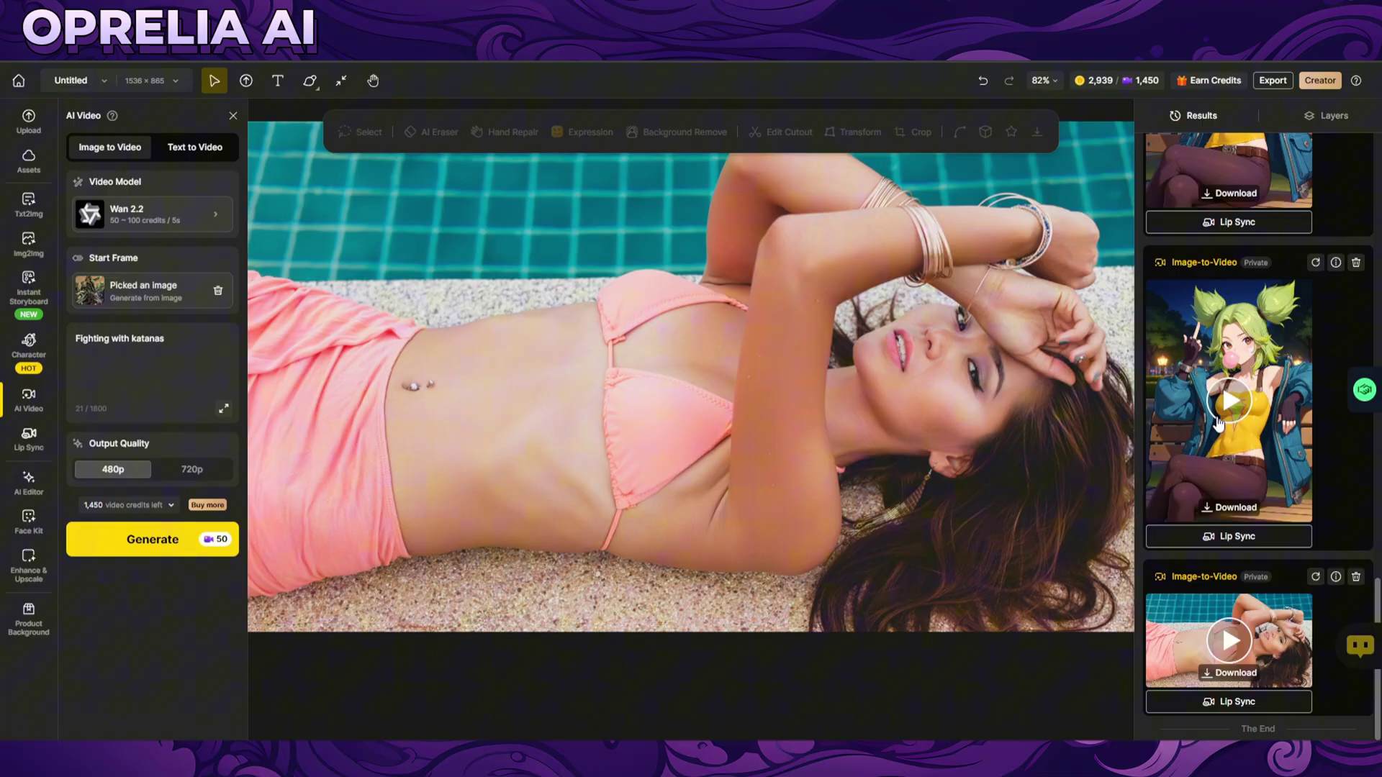
click(1224, 404)
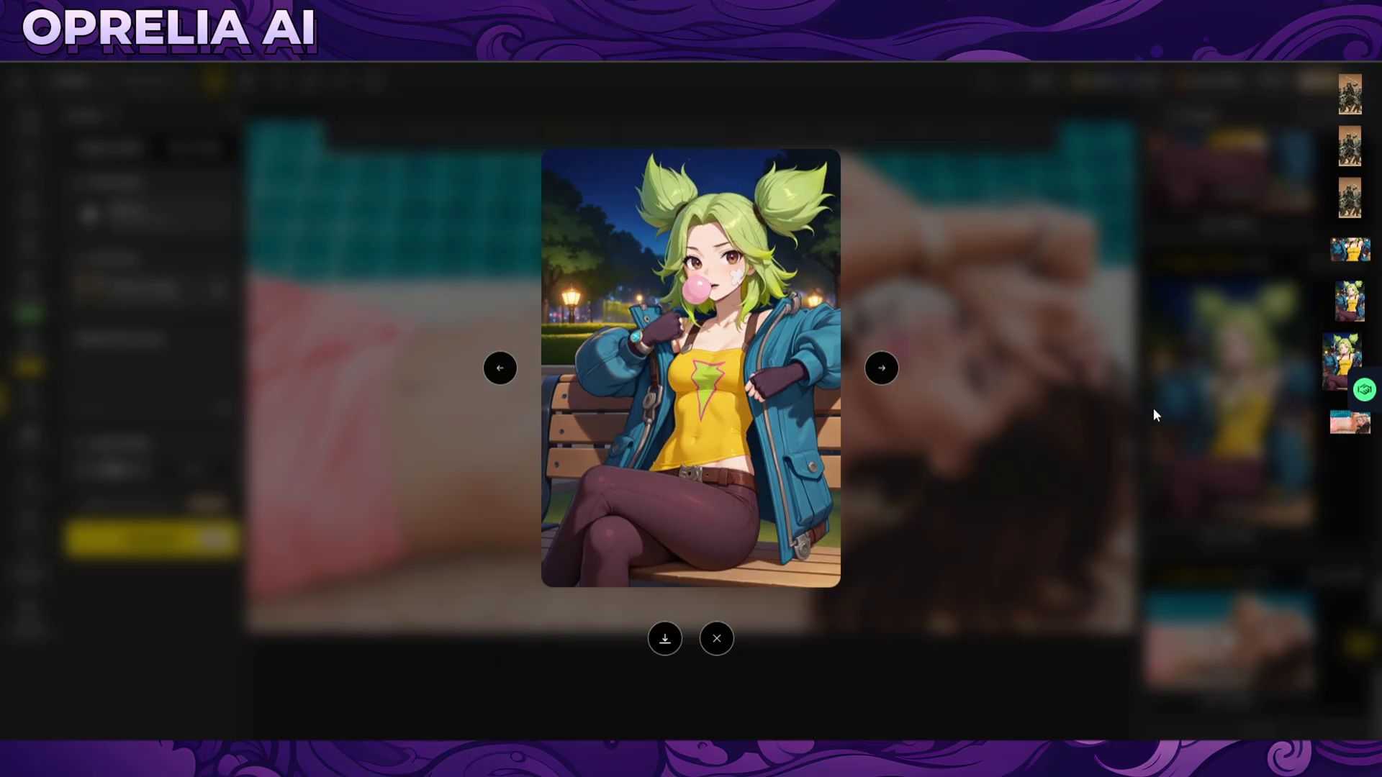
click(1172, 406)
scroll(1206, 454, up, 5)
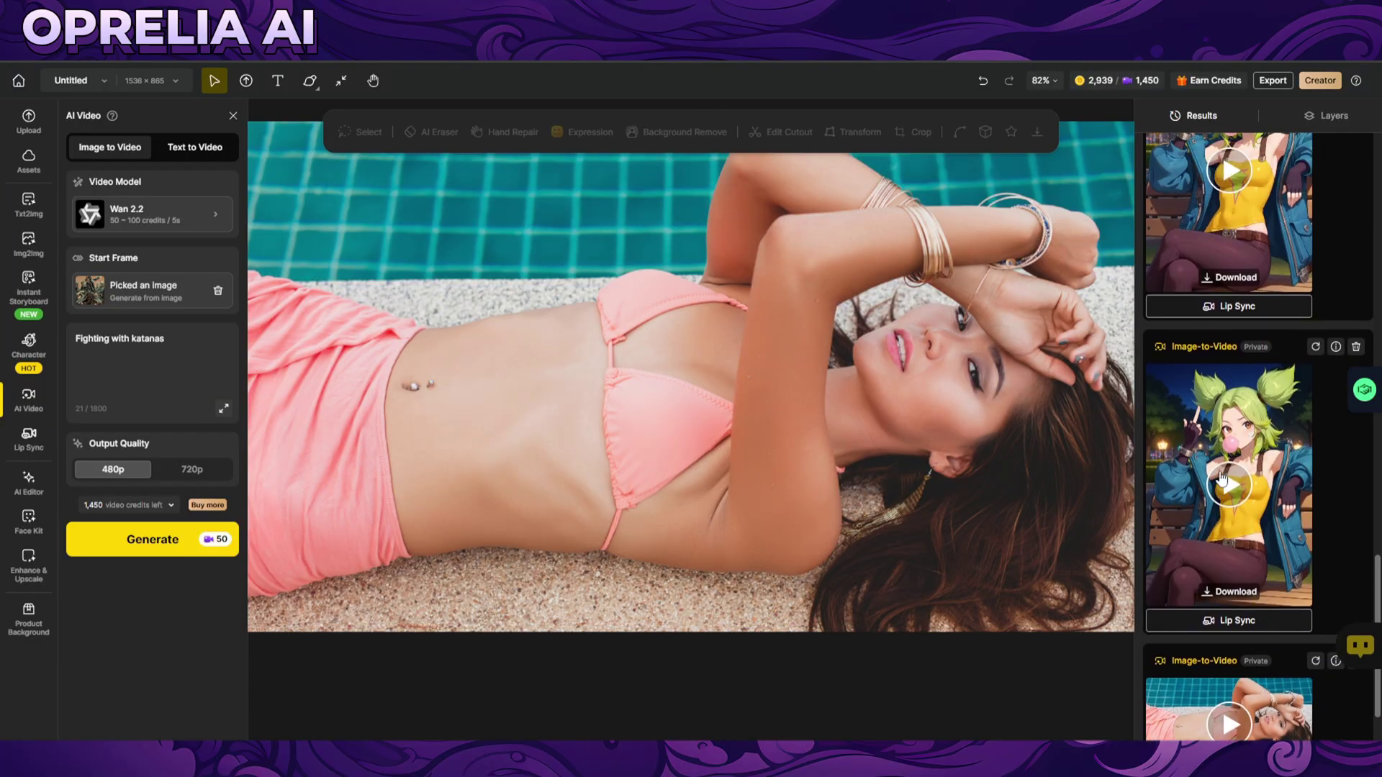
click(1237, 289)
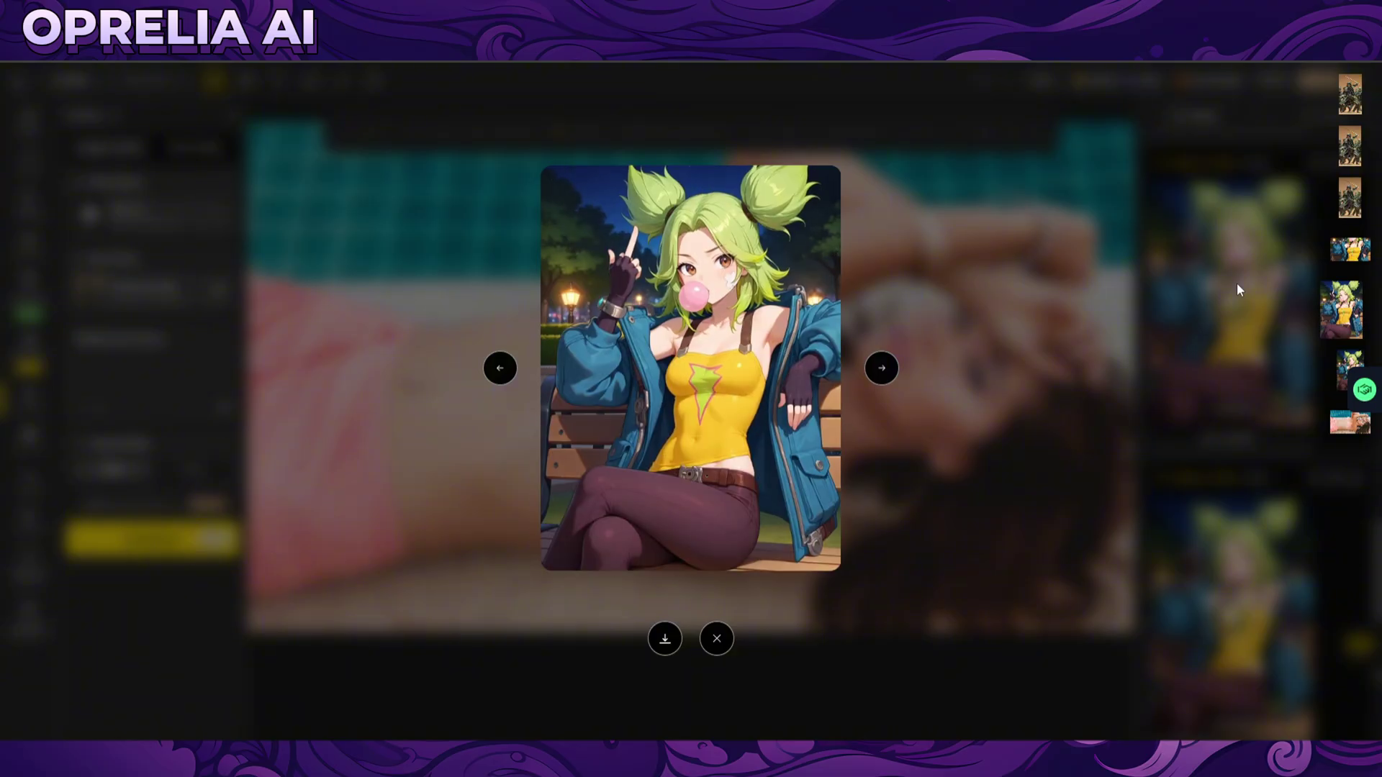
click(1237, 283)
click(1241, 265)
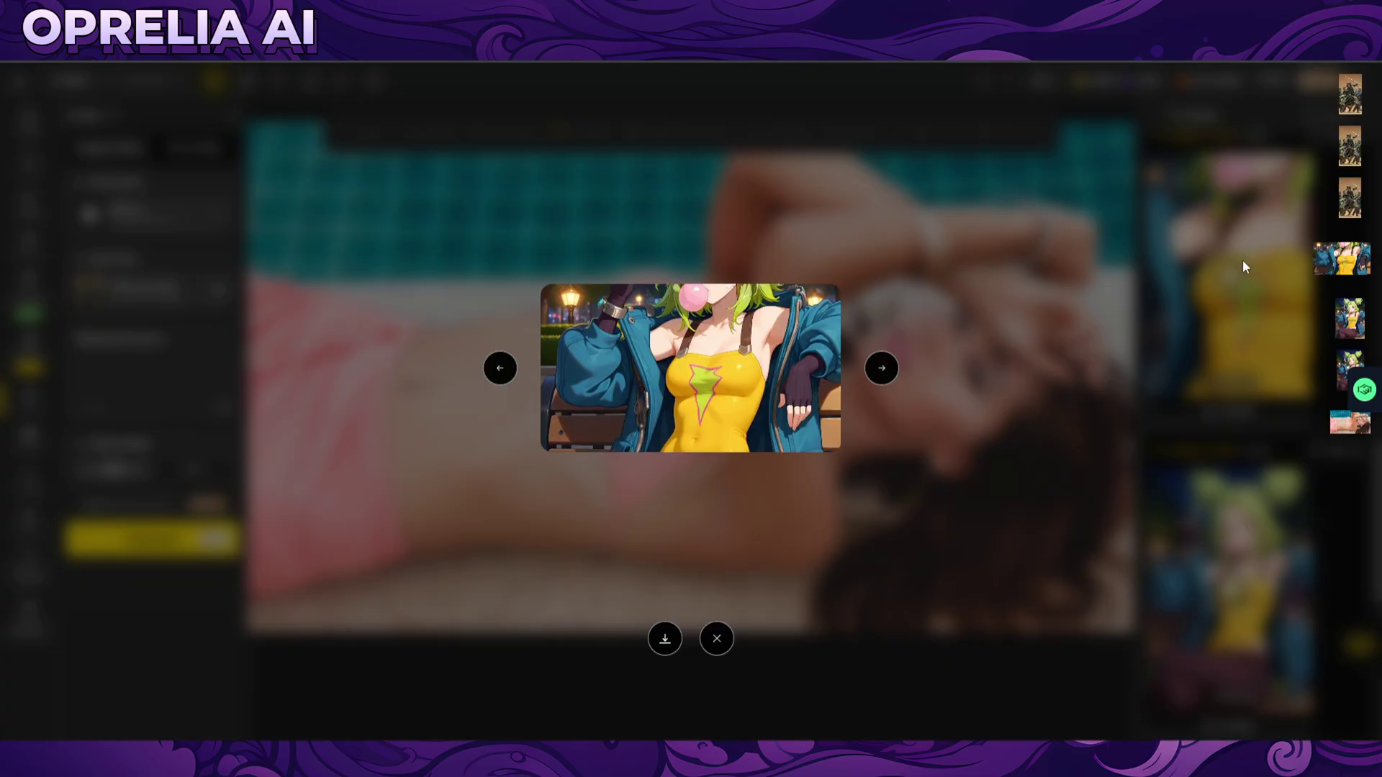
mouse_move(740, 426)
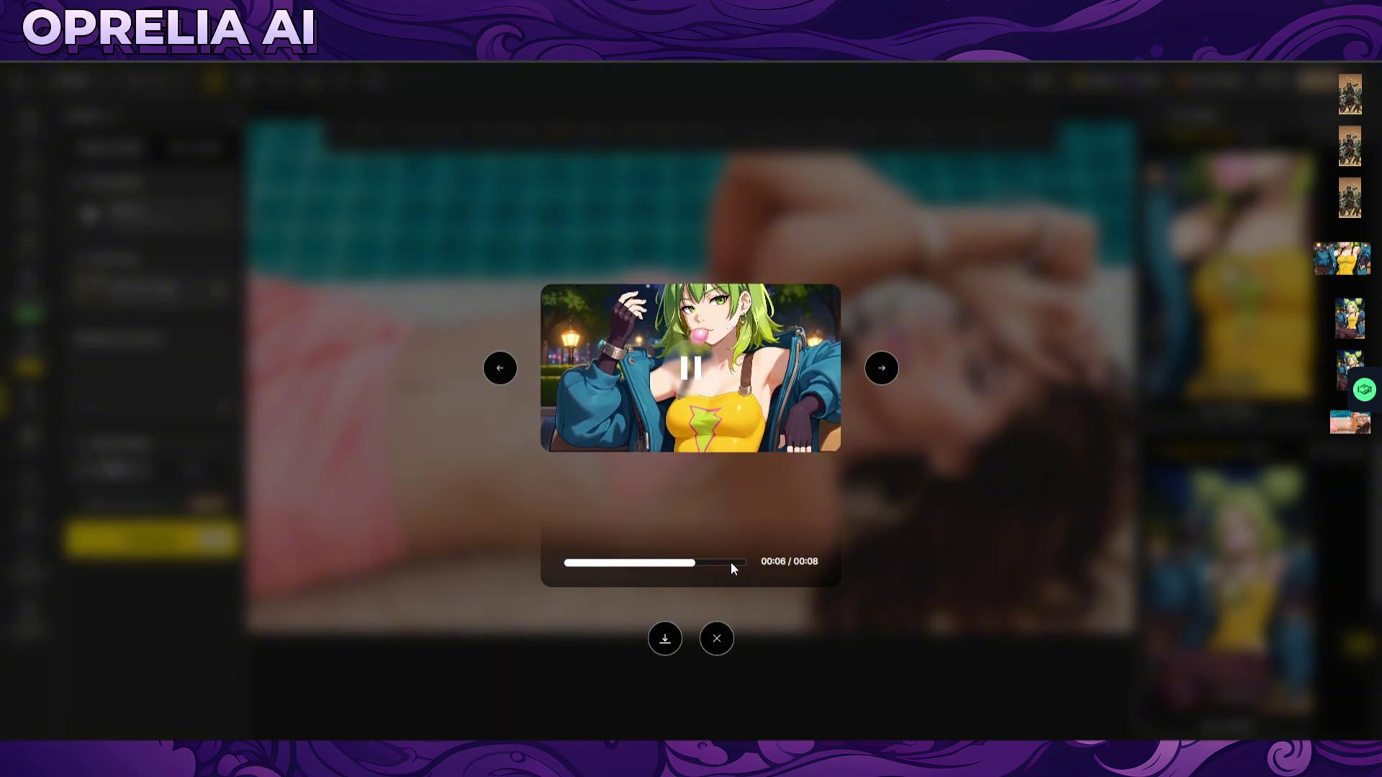
mouse_move(836, 484)
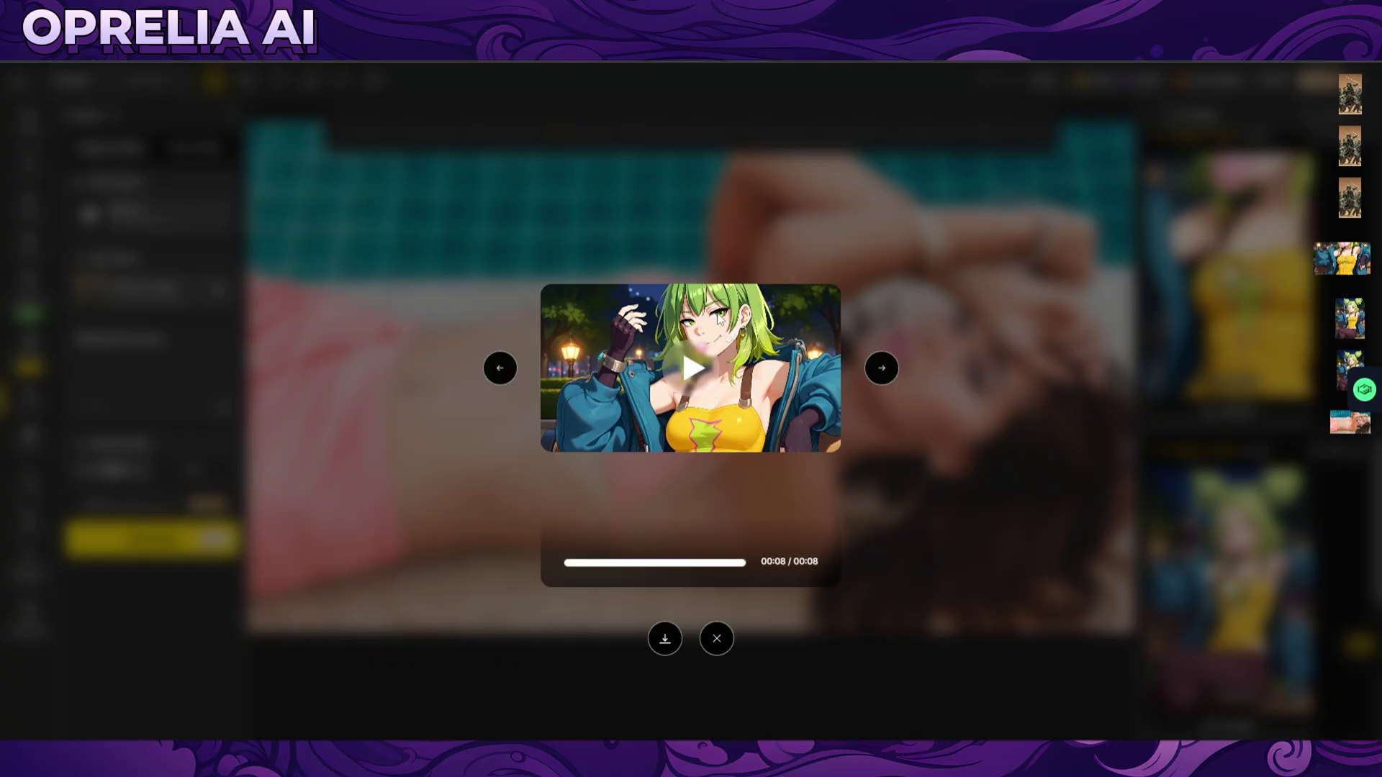
click(1069, 393)
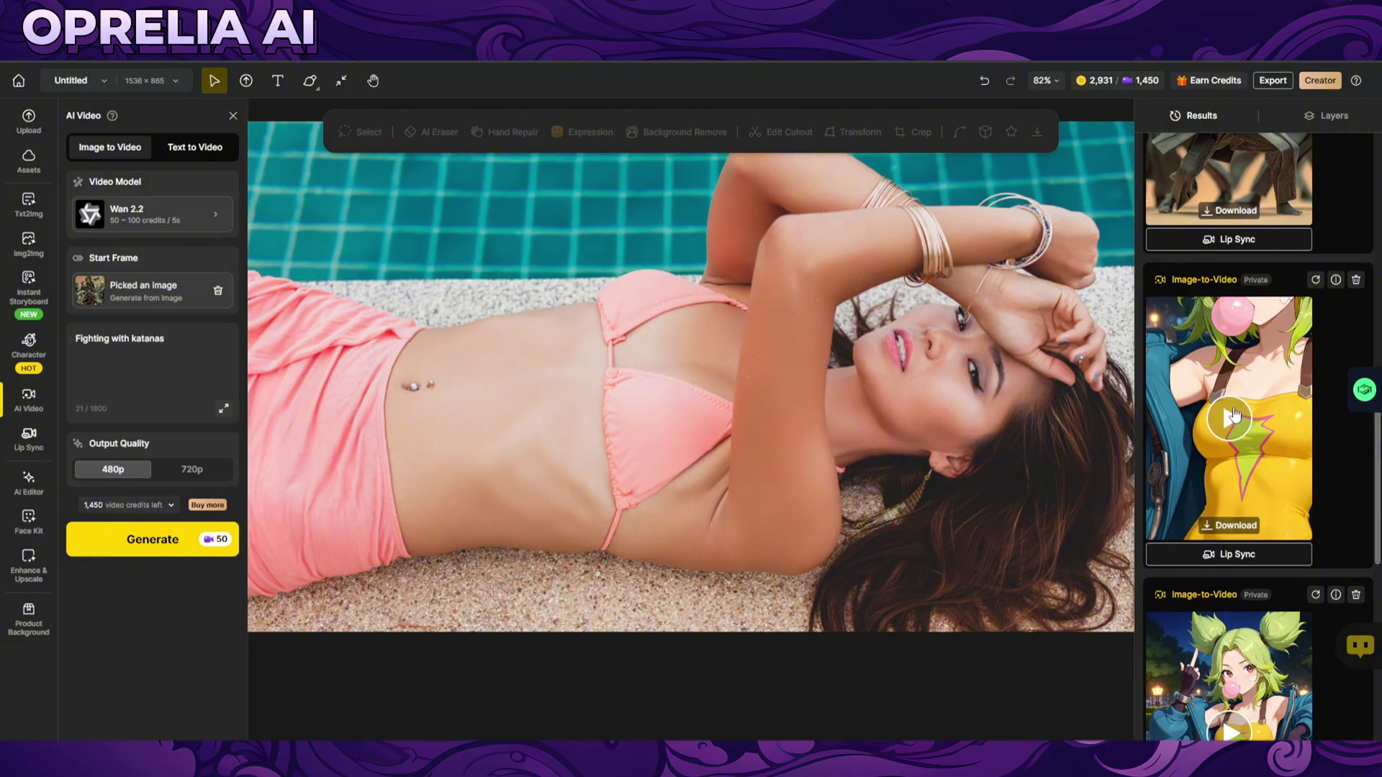
Step: Watch the ninja and origami fighter result videos full size
scroll(1240, 470, up, 1)
scroll(1239, 469, up, 5)
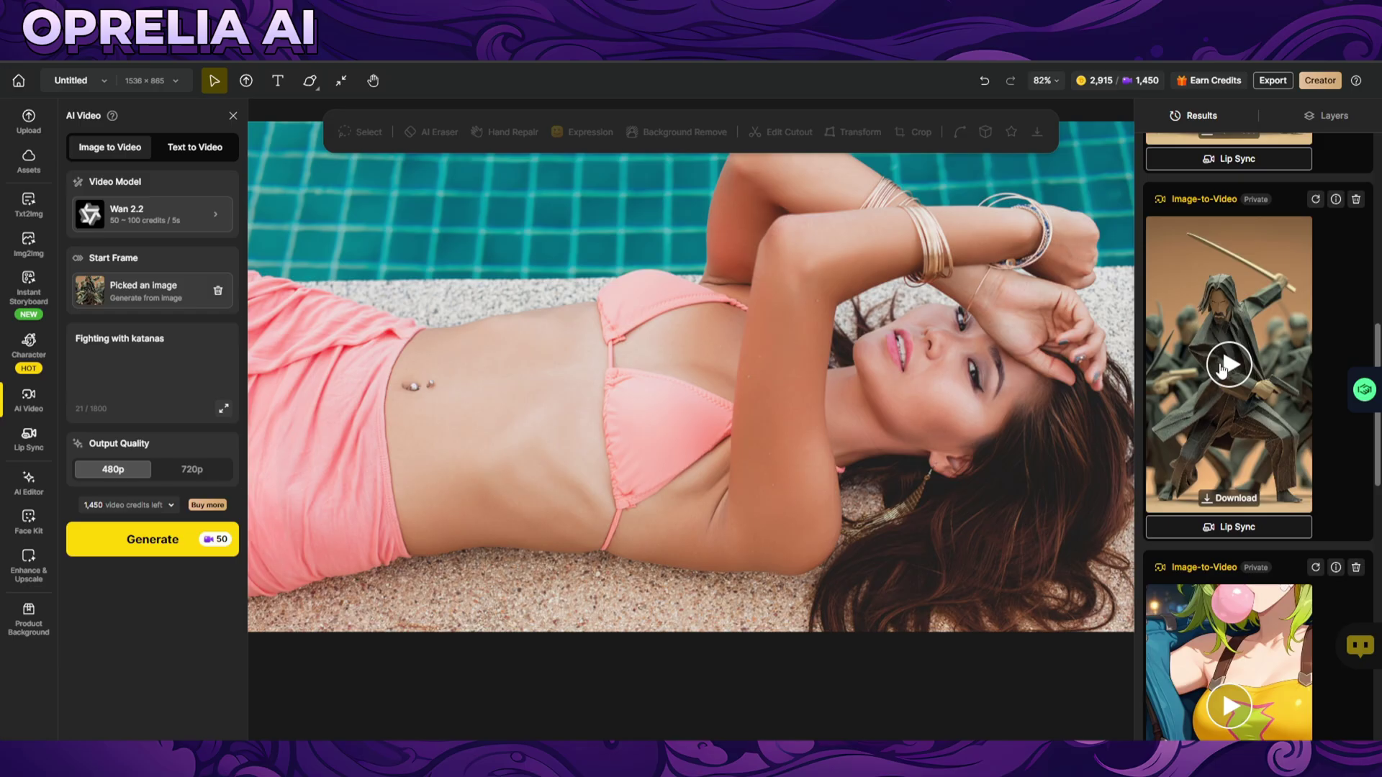
click(1221, 370)
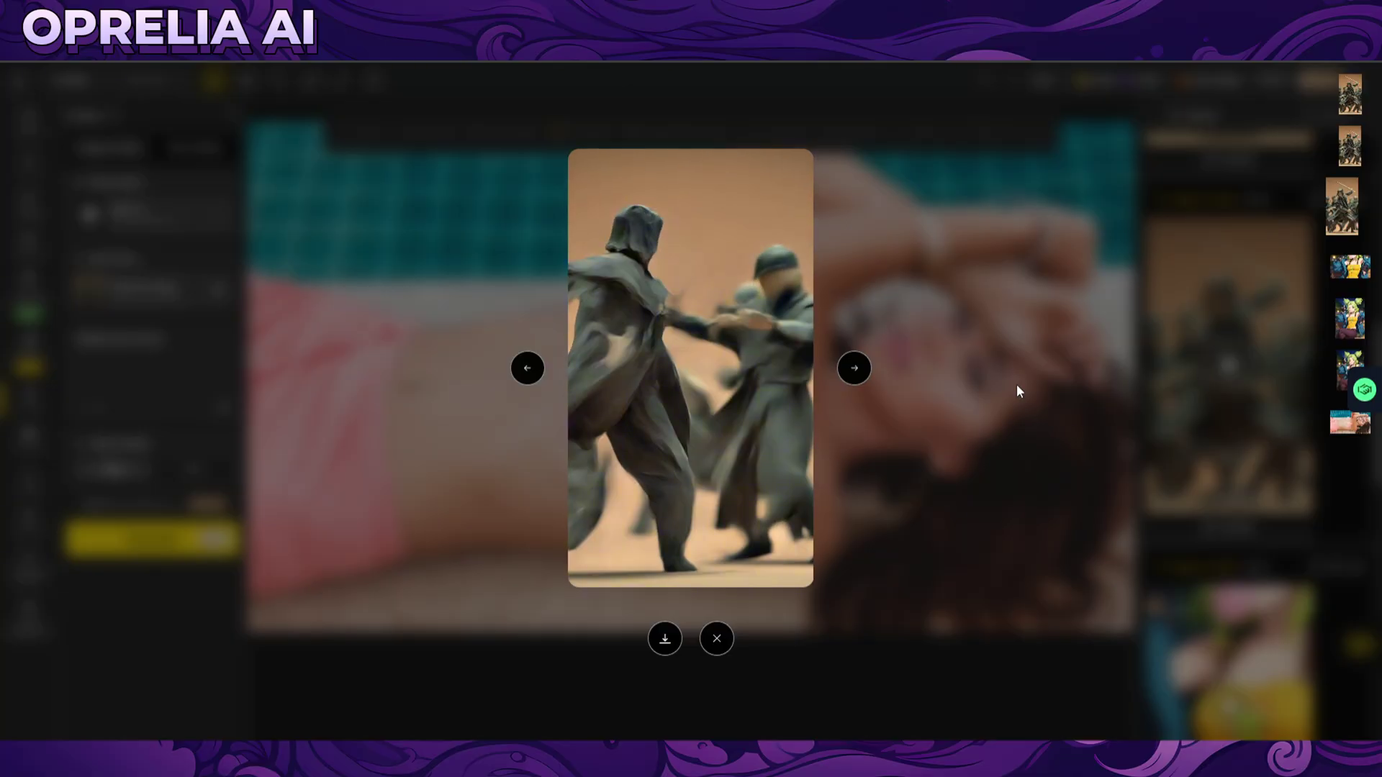
click(1240, 383)
scroll(1248, 401, up, 1)
click(1238, 370)
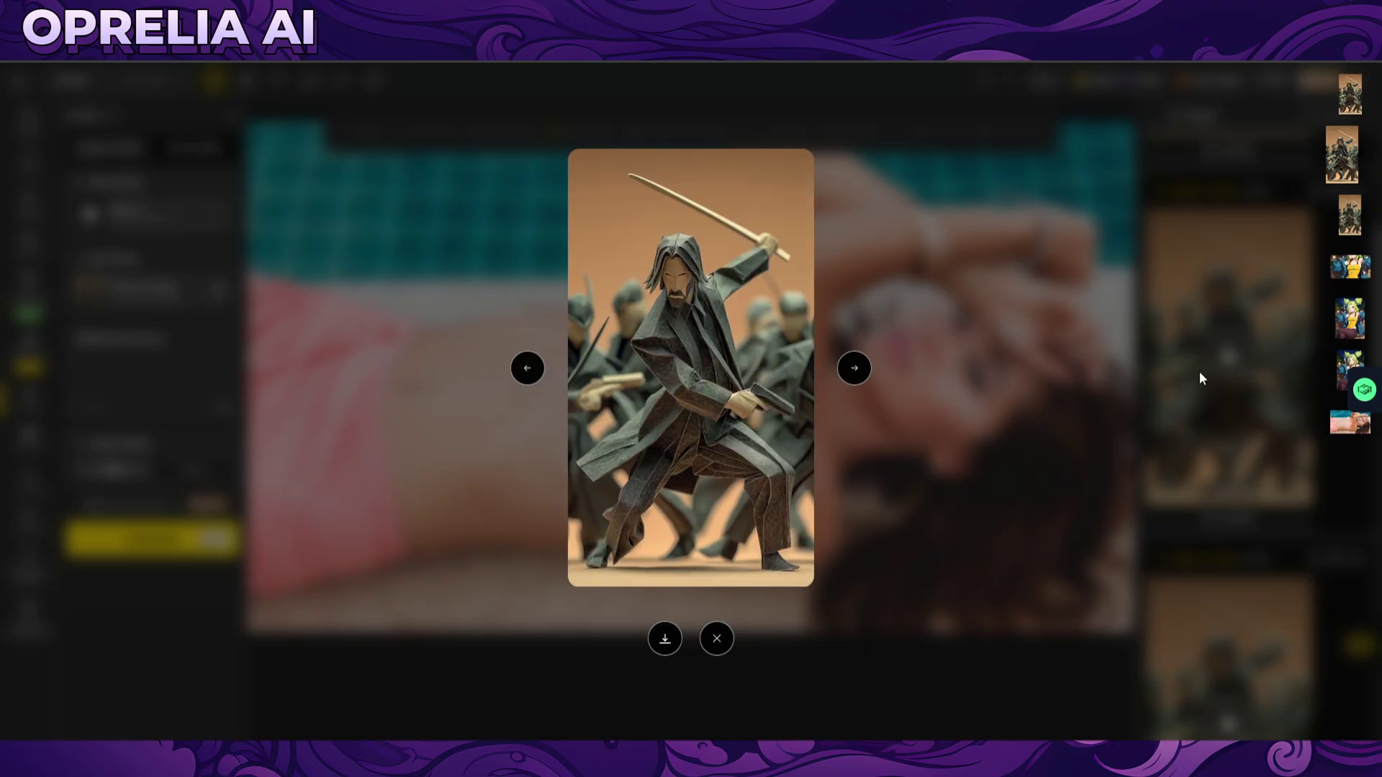
click(1200, 373)
click(1225, 342)
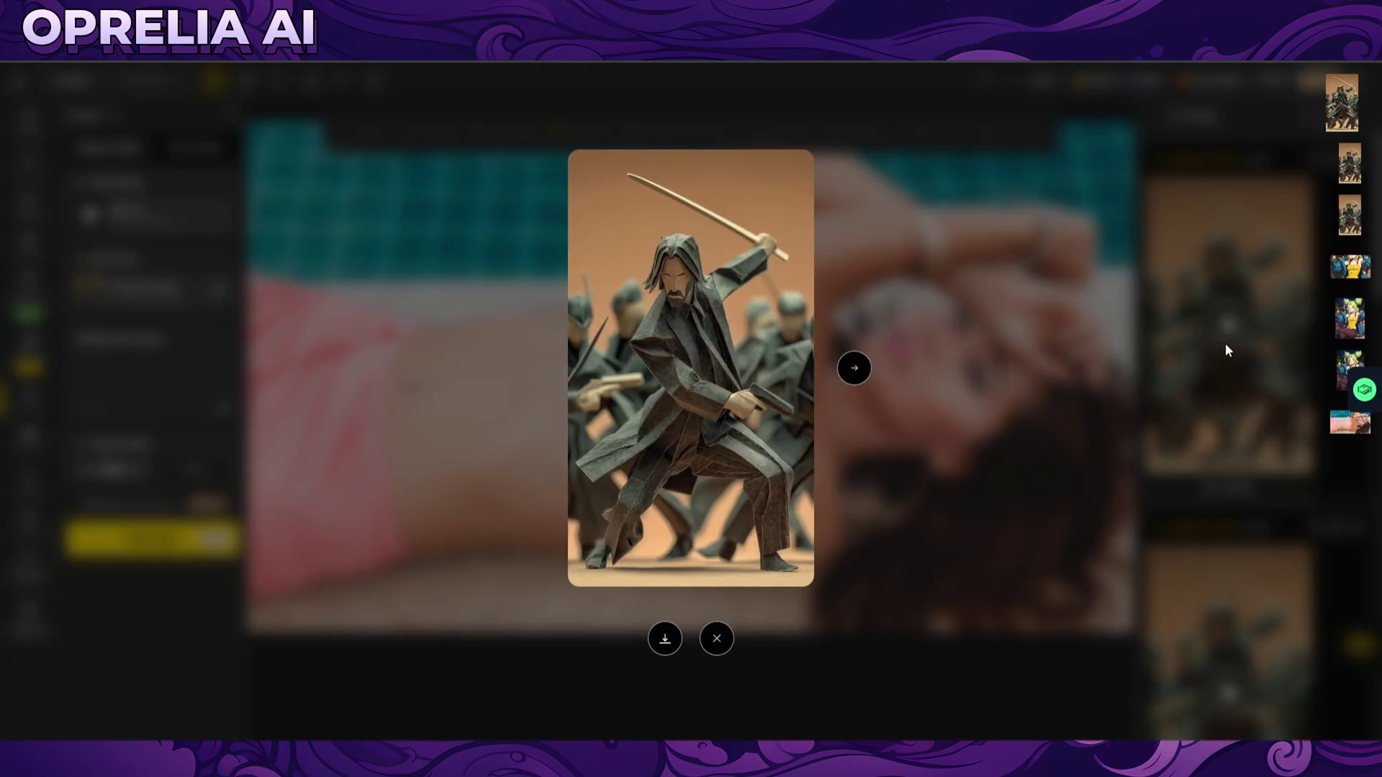
click(1154, 344)
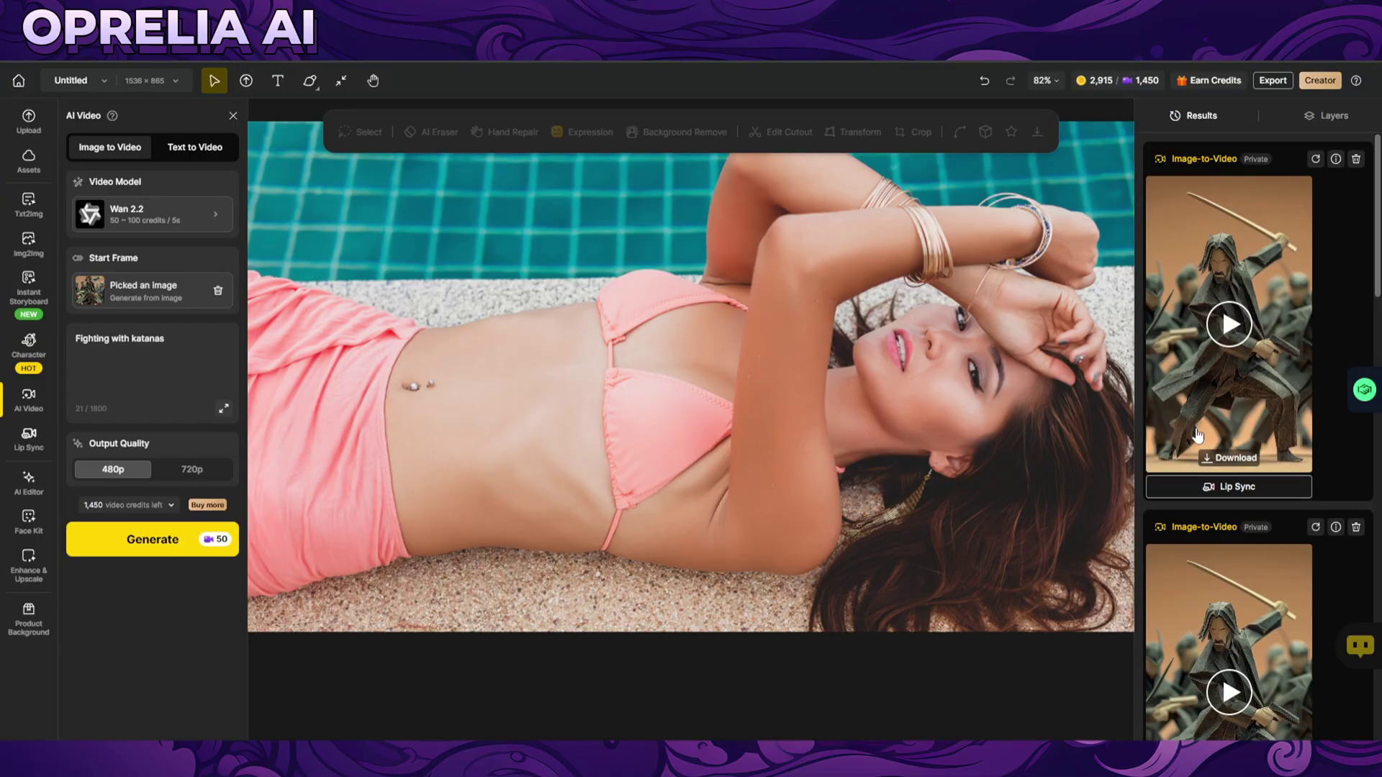
Step: Switch the video model to Dzine Video V1 and generate the 5s katana clip
click(140, 303)
click(872, 236)
click(180, 213)
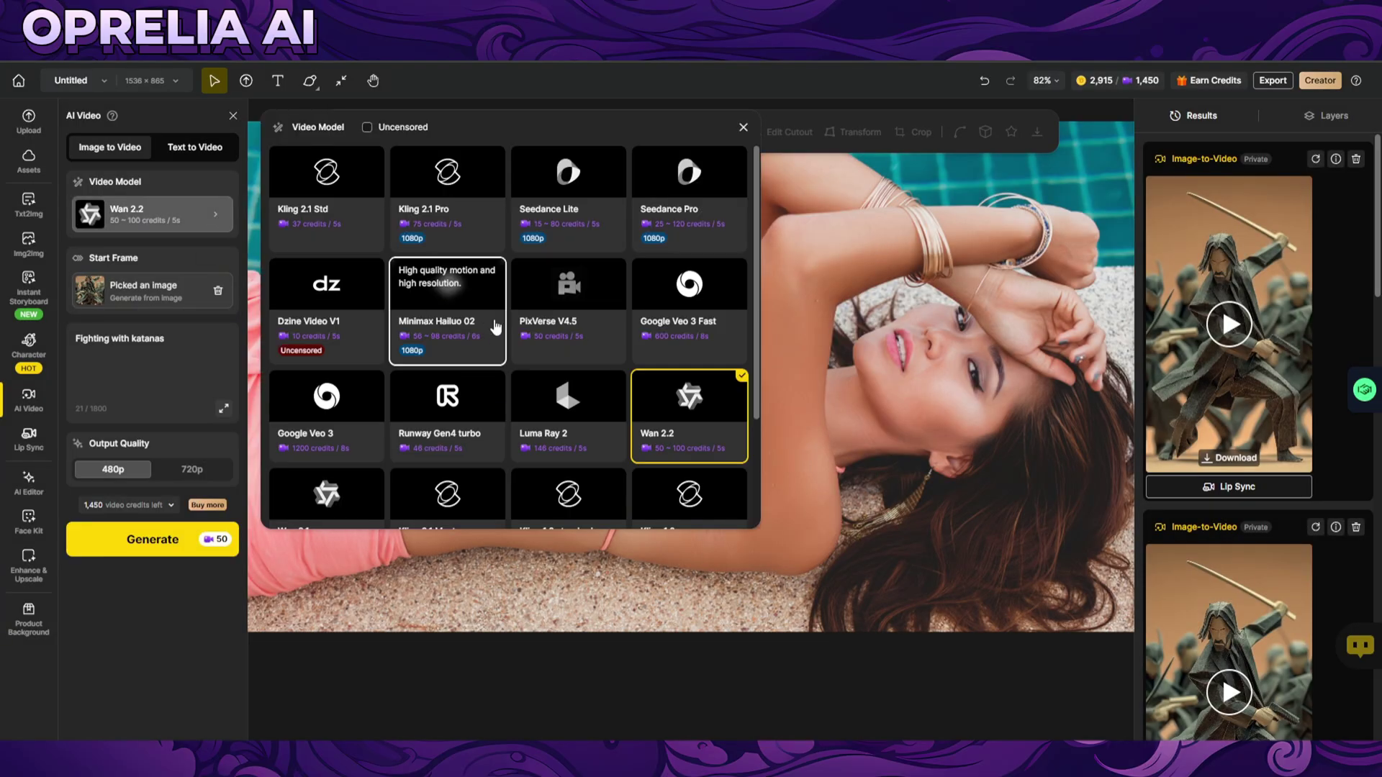
click(317, 319)
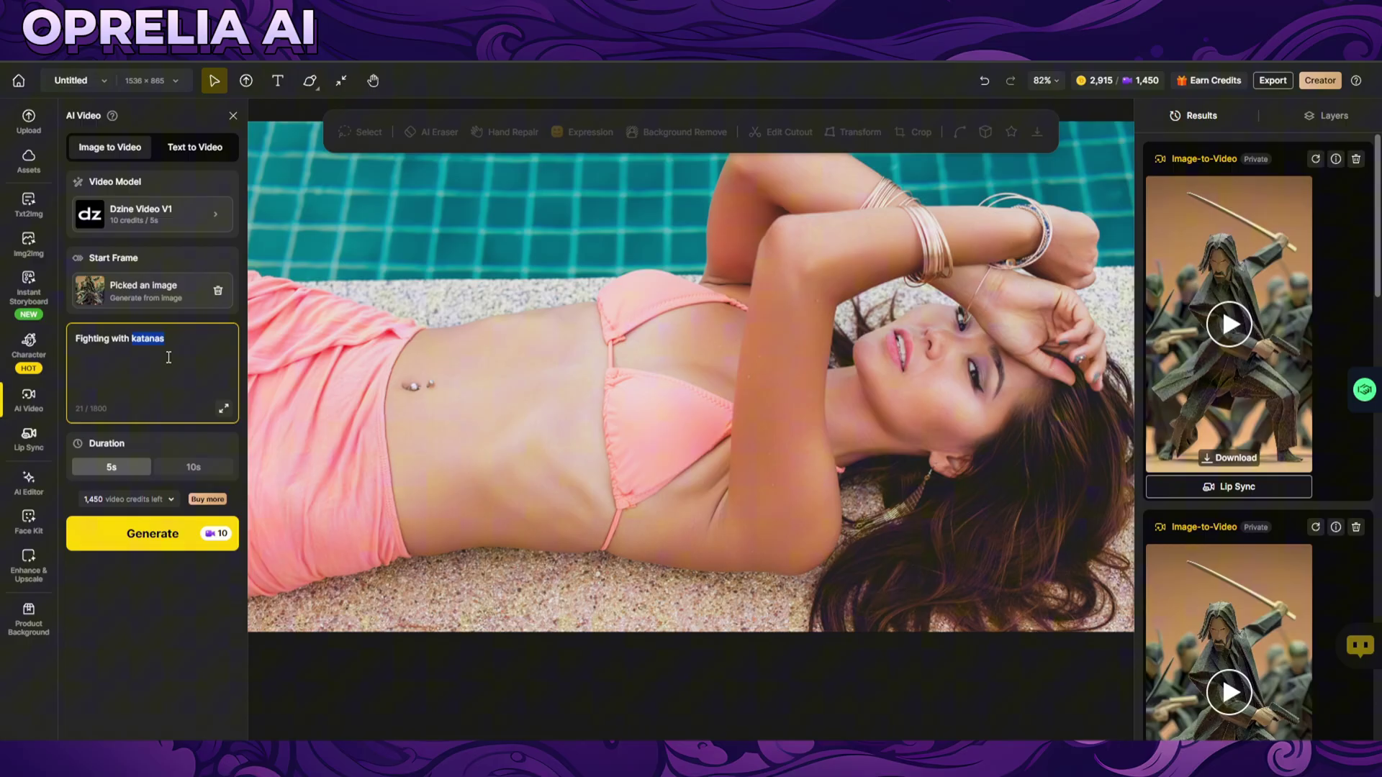
click(152, 536)
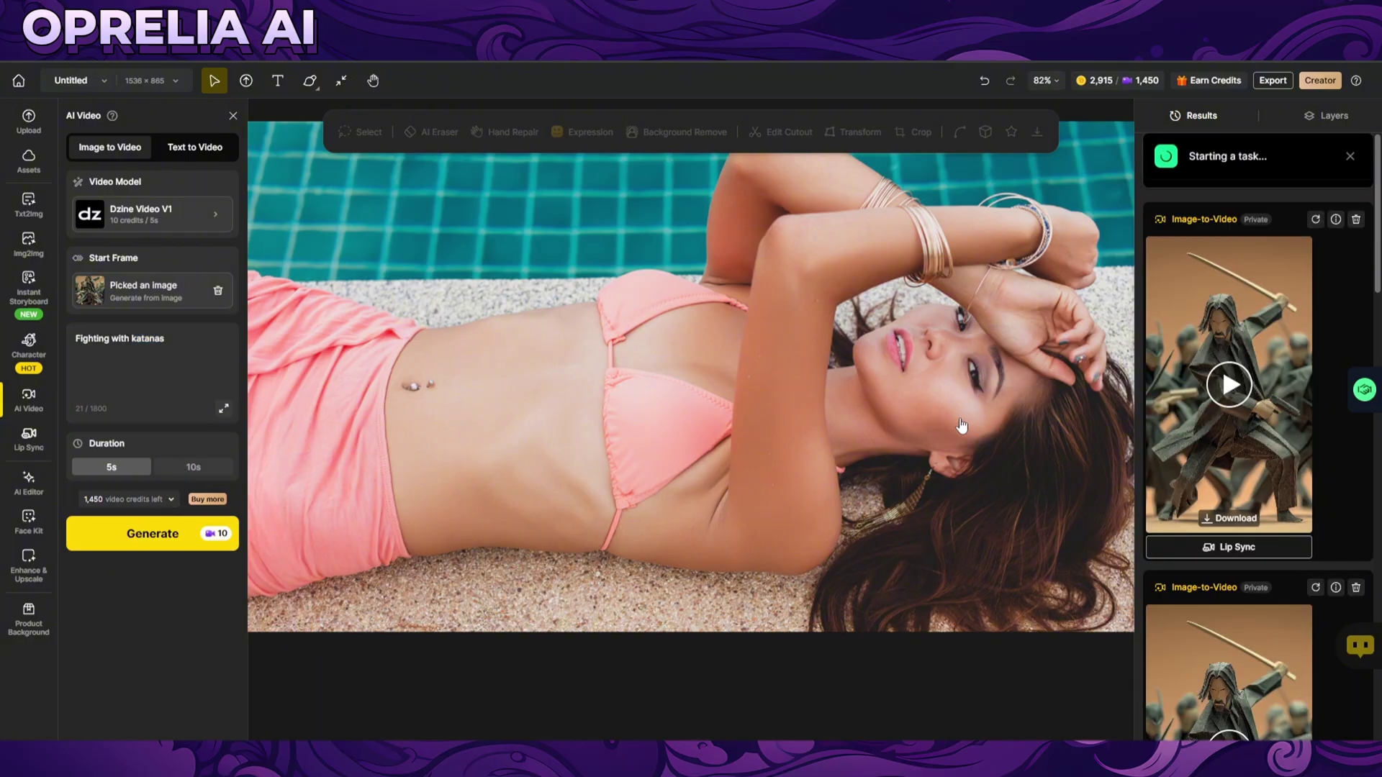
scroll(1118, 372, up, 3)
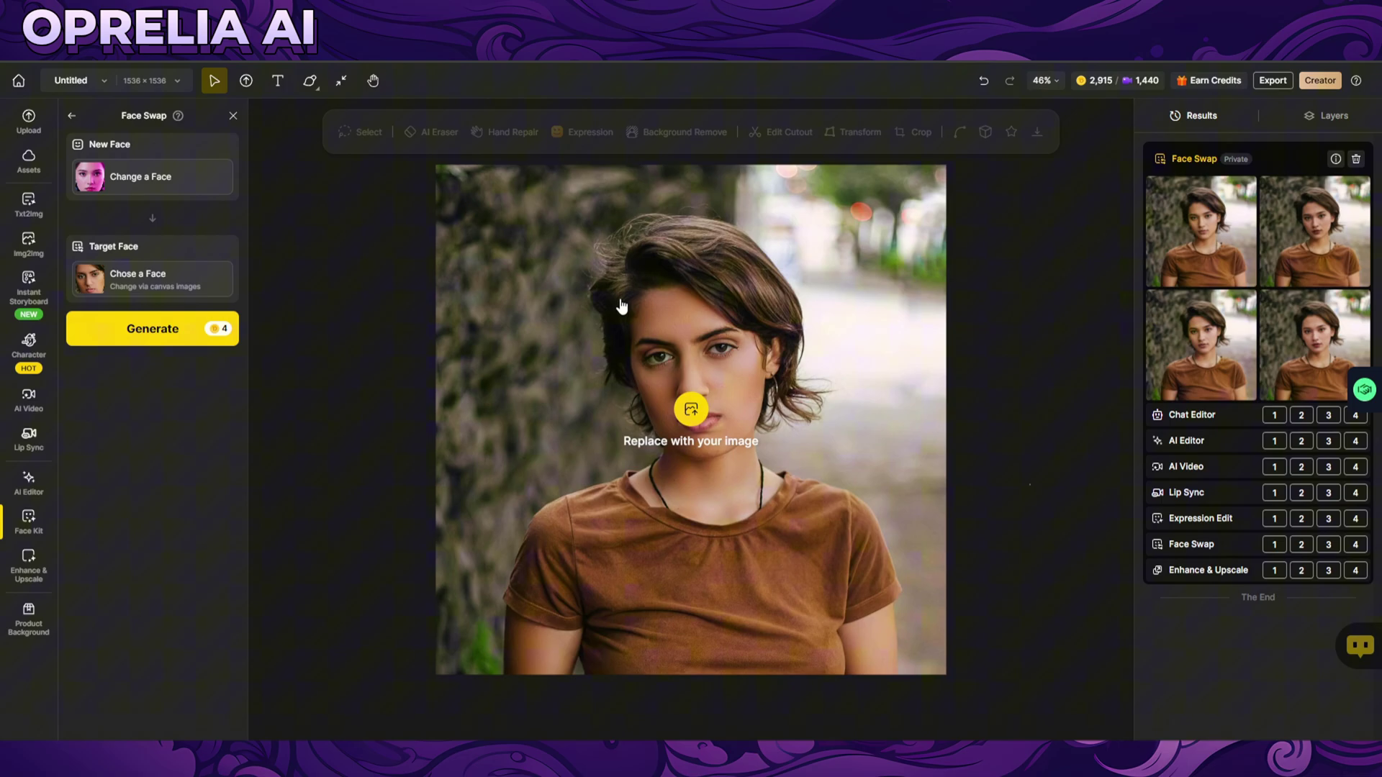
Step: Enhance and upscale the first Face Swap result, confirming the task
scroll(729, 457, up, 1)
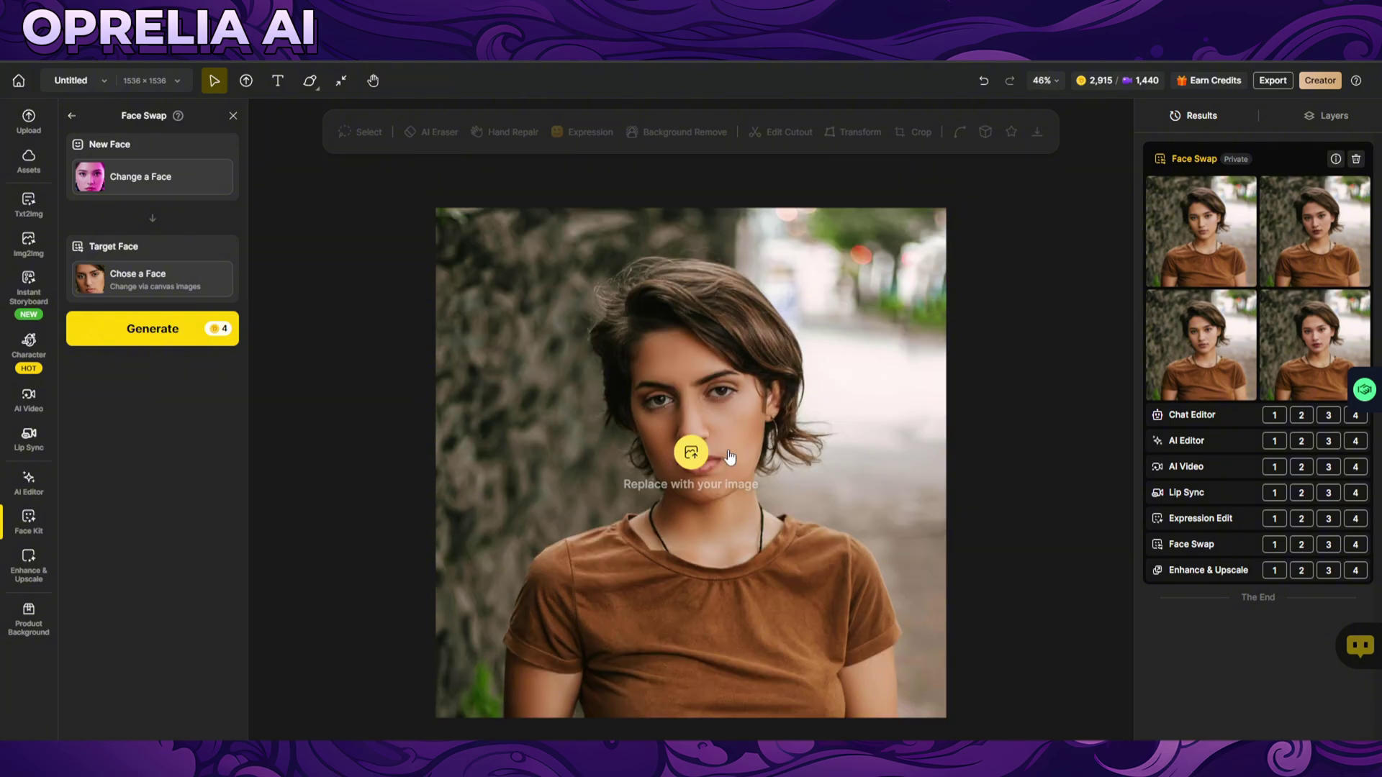
mouse_move(1167, 240)
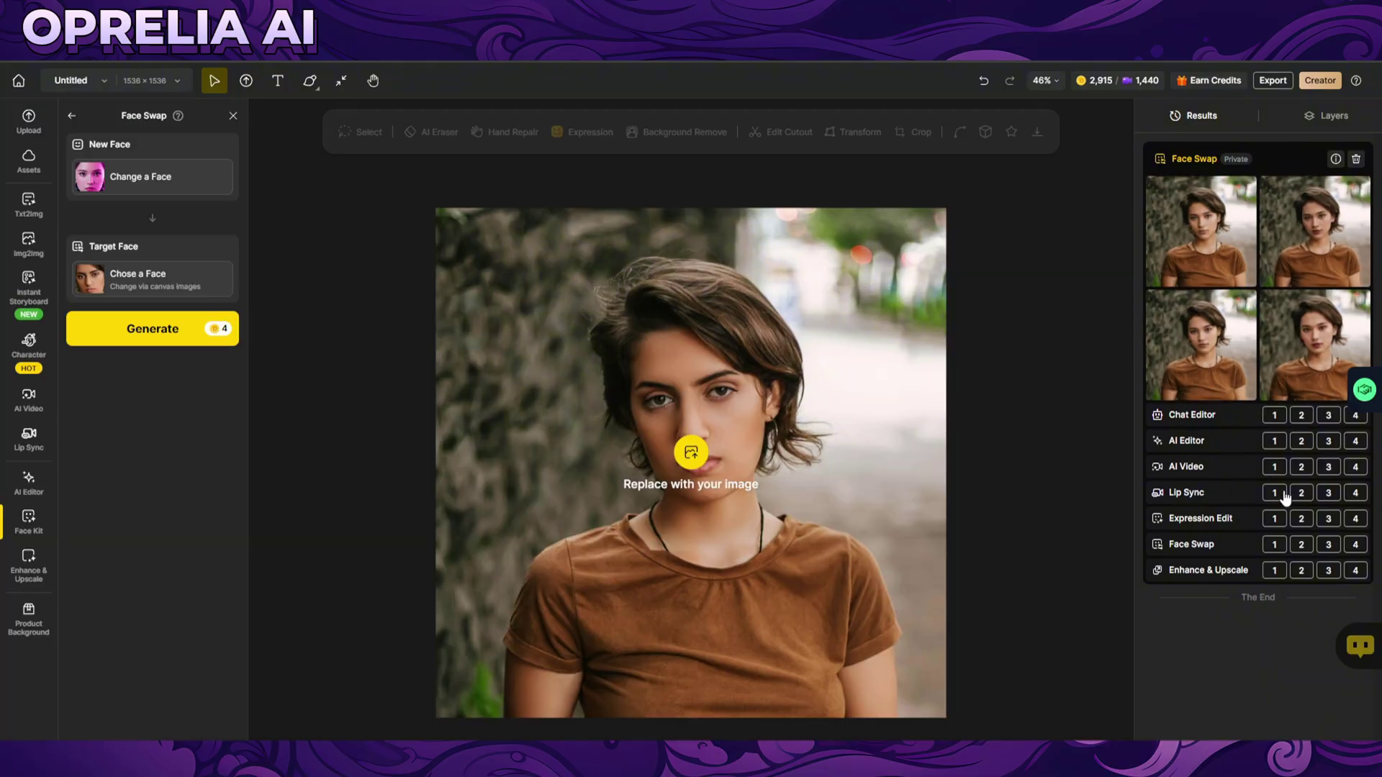
click(1277, 574)
click(752, 542)
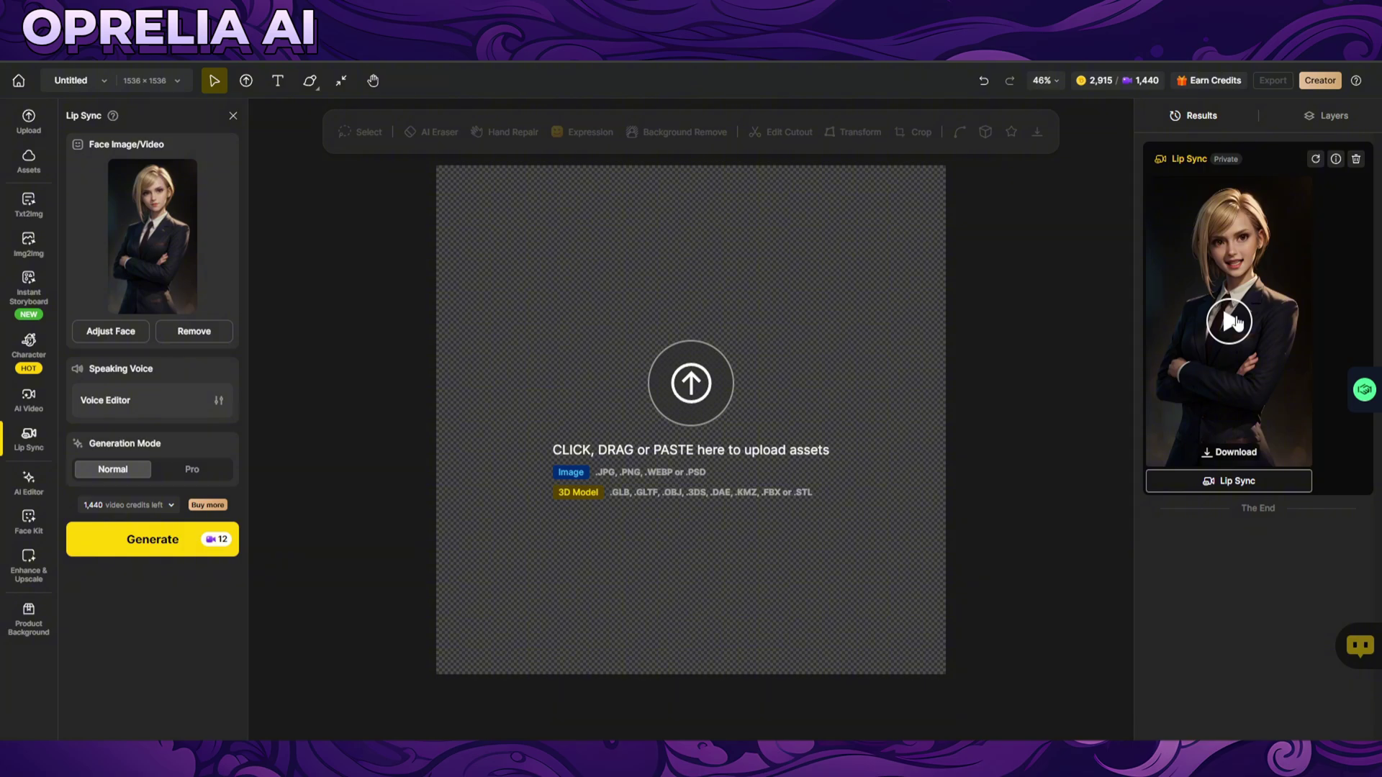
Step: Play the blonde suited woman's lip-sync video full size, pause it, and close the preview
click(1233, 322)
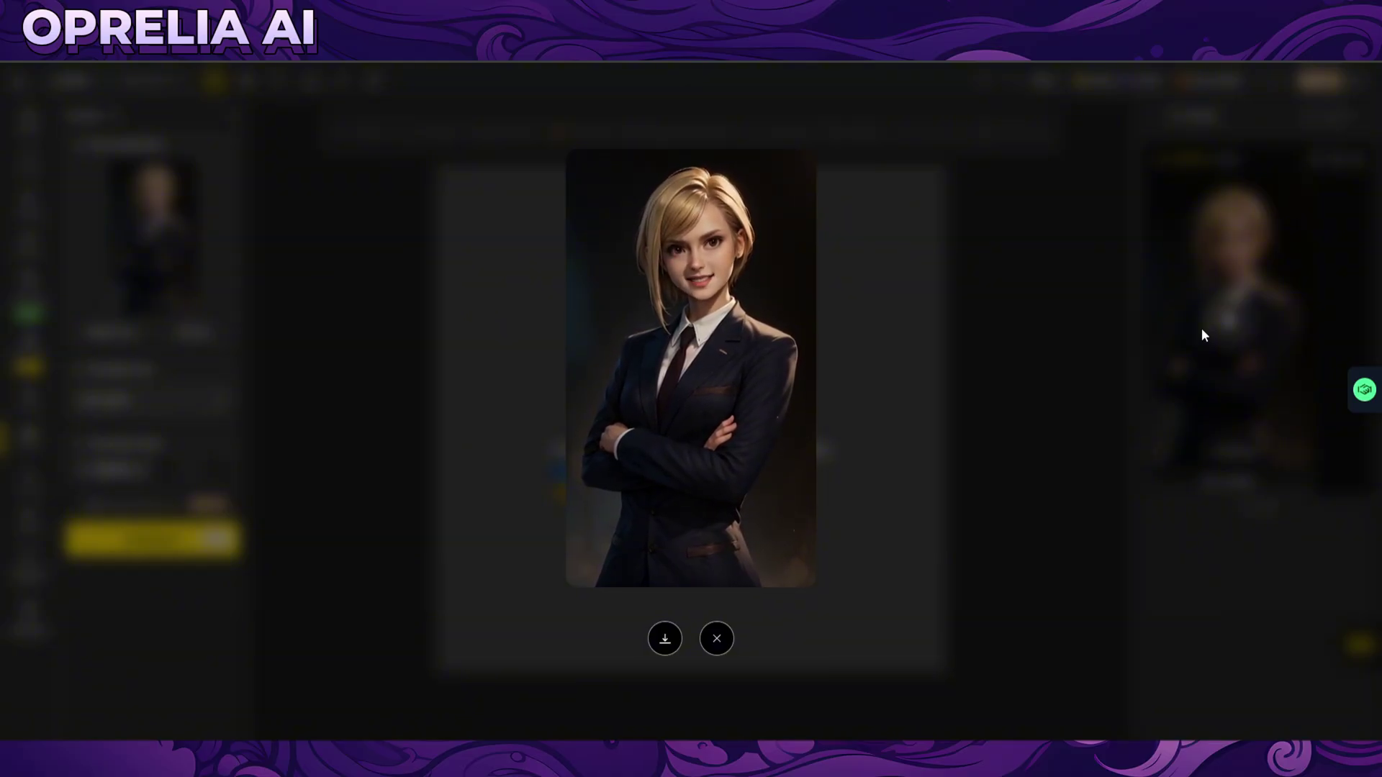
click(1202, 336)
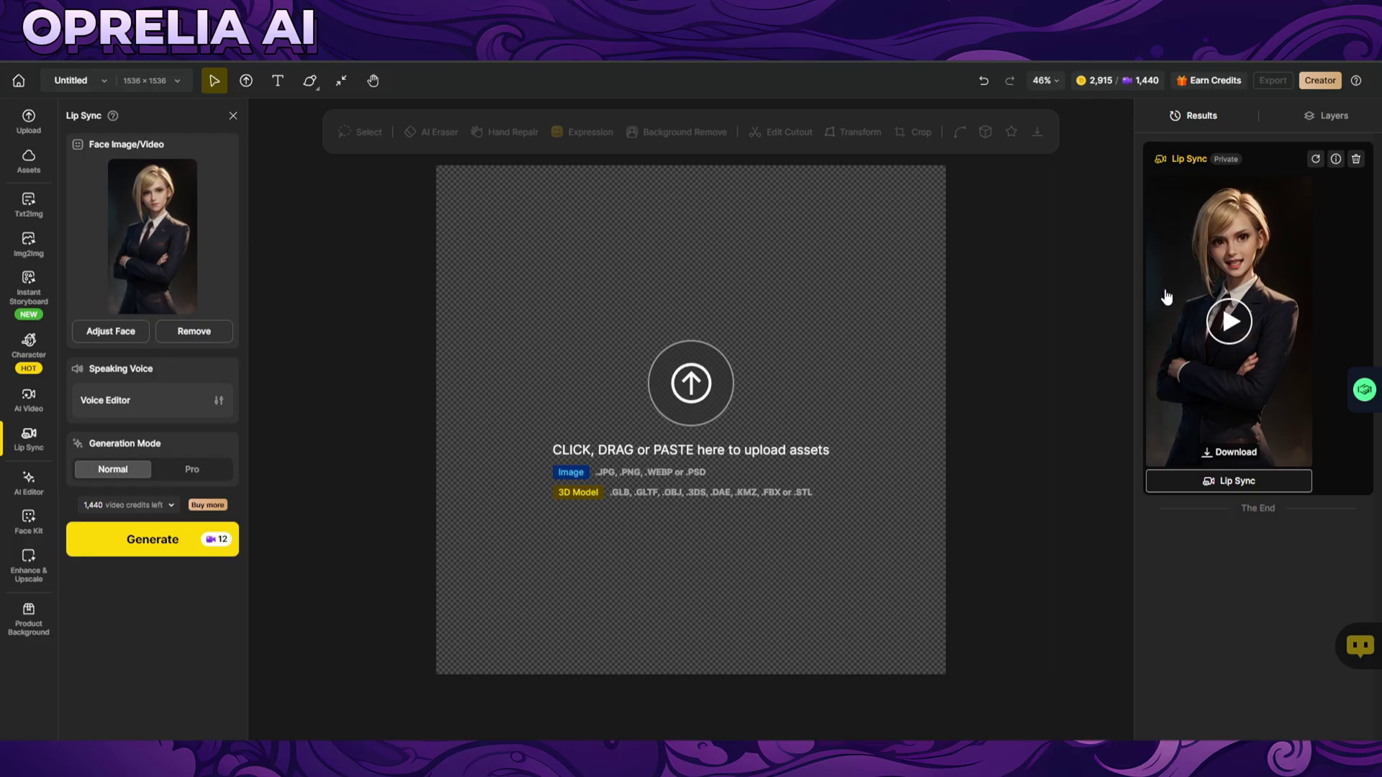
click(1262, 295)
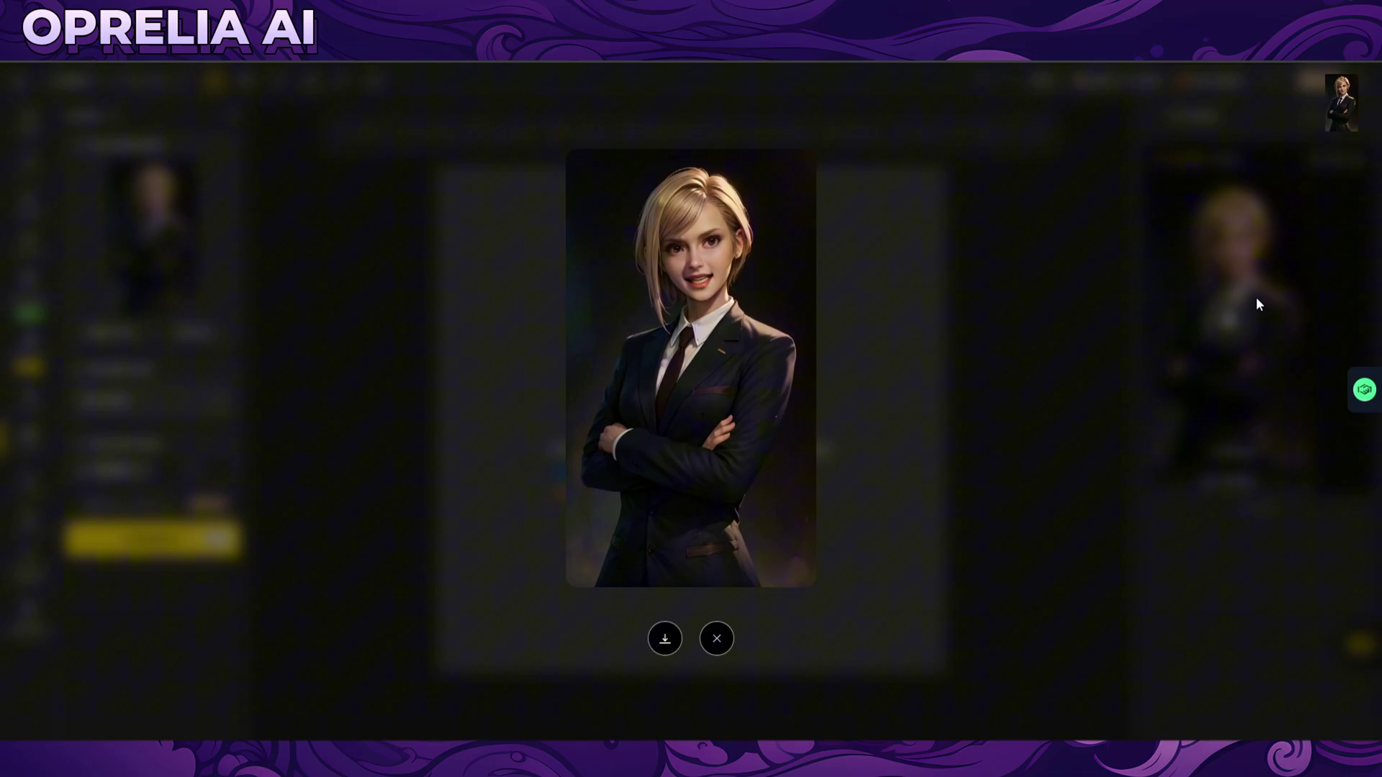
mouse_move(697, 391)
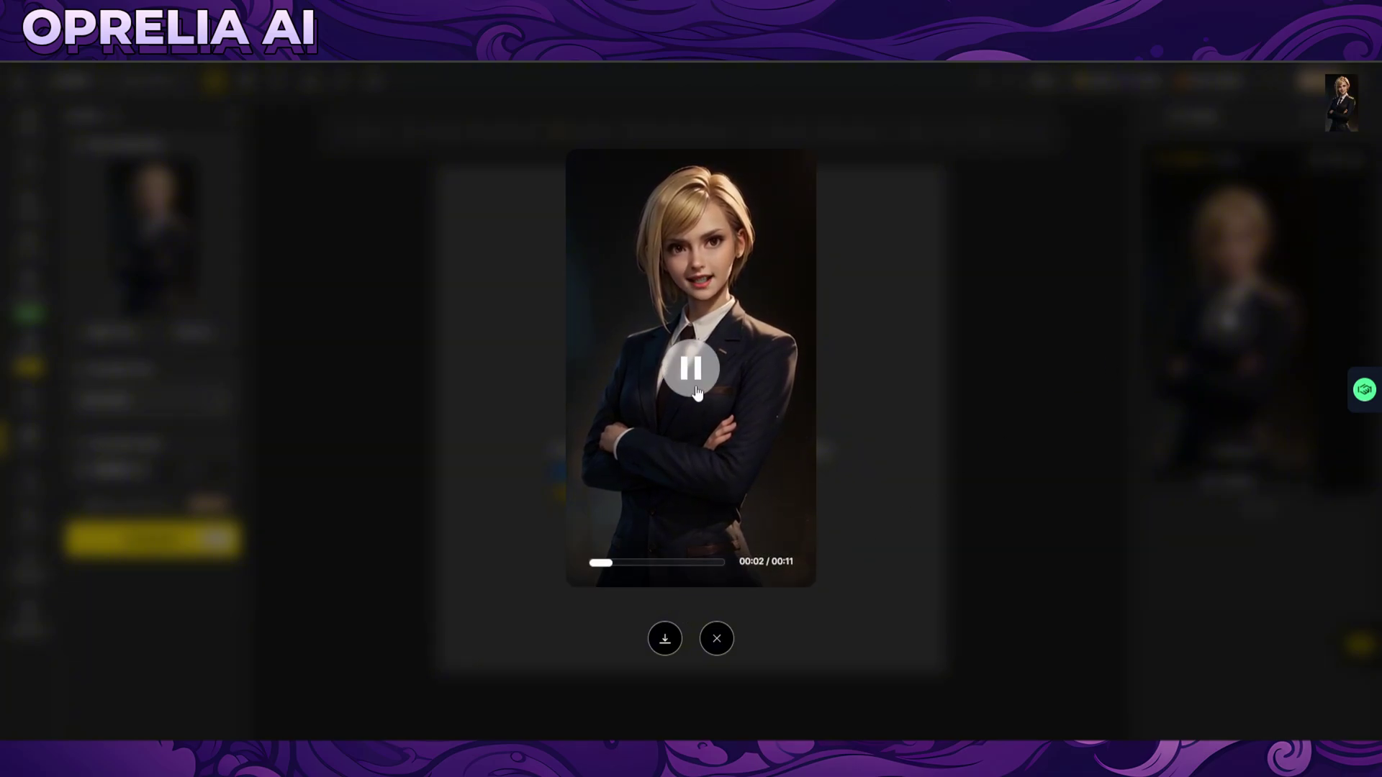
click(697, 391)
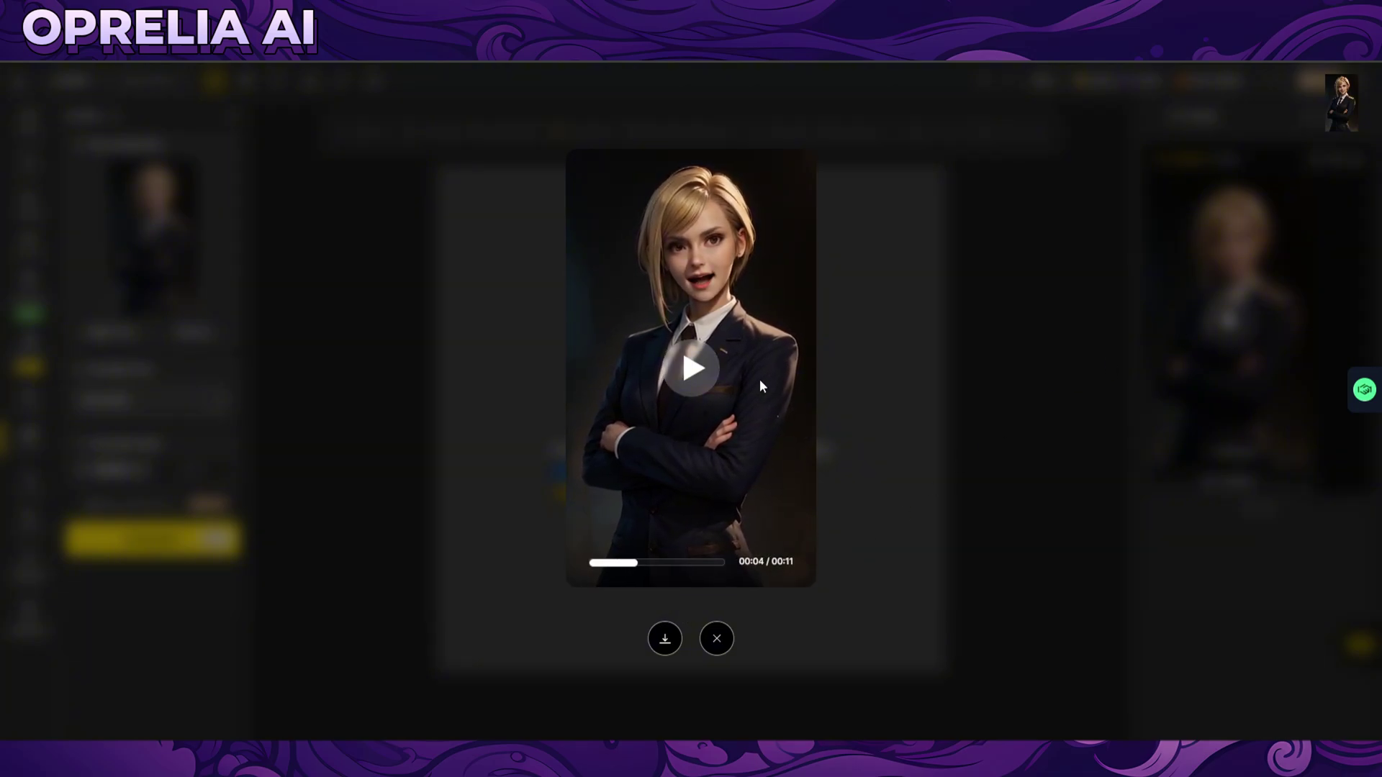
click(884, 321)
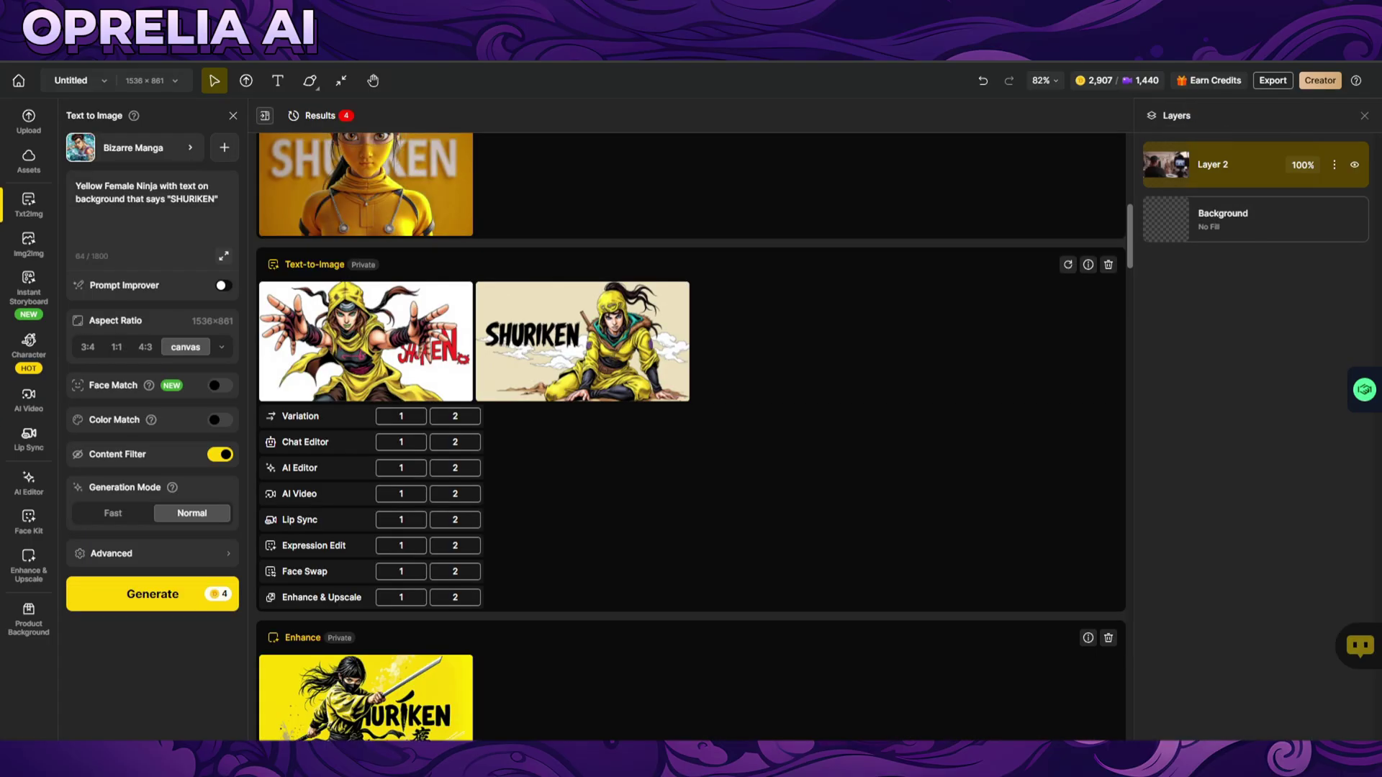
Step: View the yellow-background and red-background Shuriken girl images full size
scroll(731, 638, up, 5)
scroll(731, 639, down, 3)
click(400, 414)
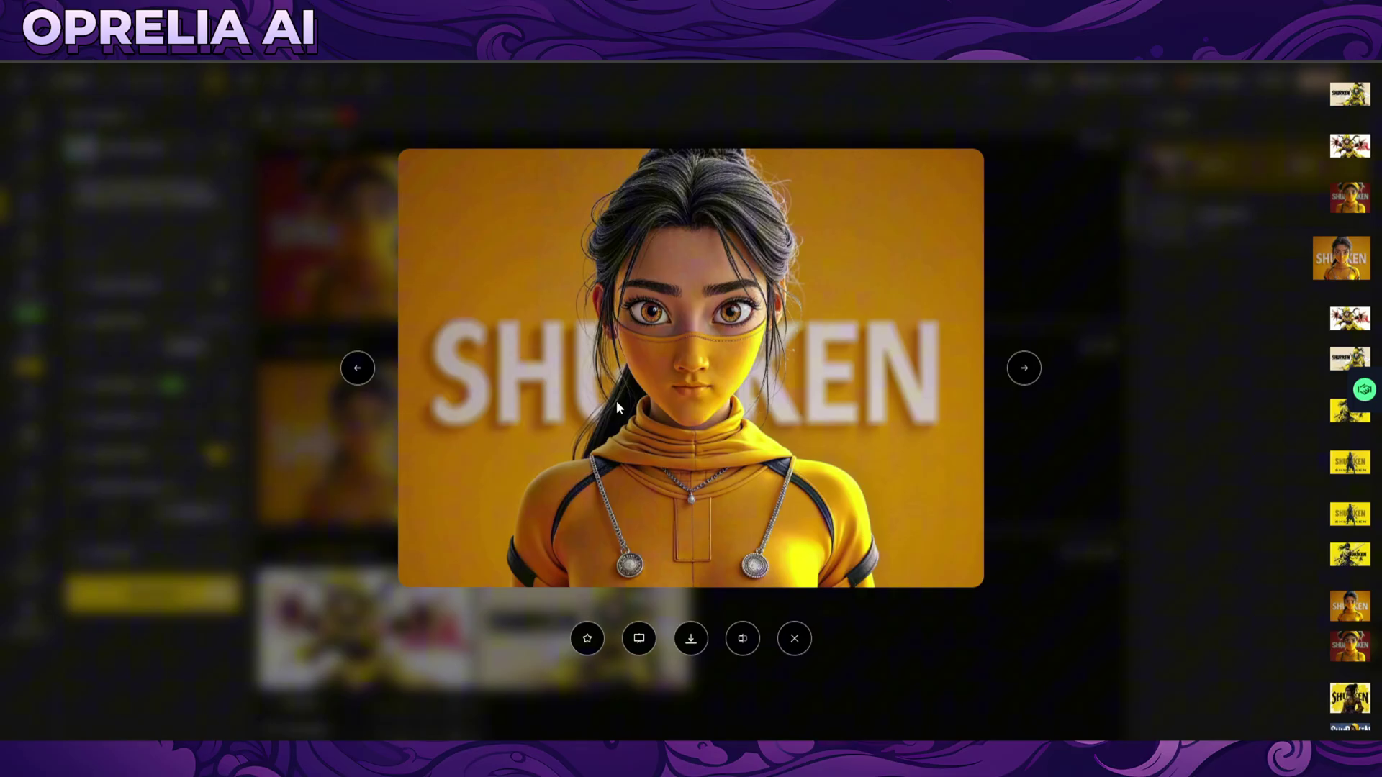
click(257, 452)
scroll(353, 358, up, 1)
click(369, 333)
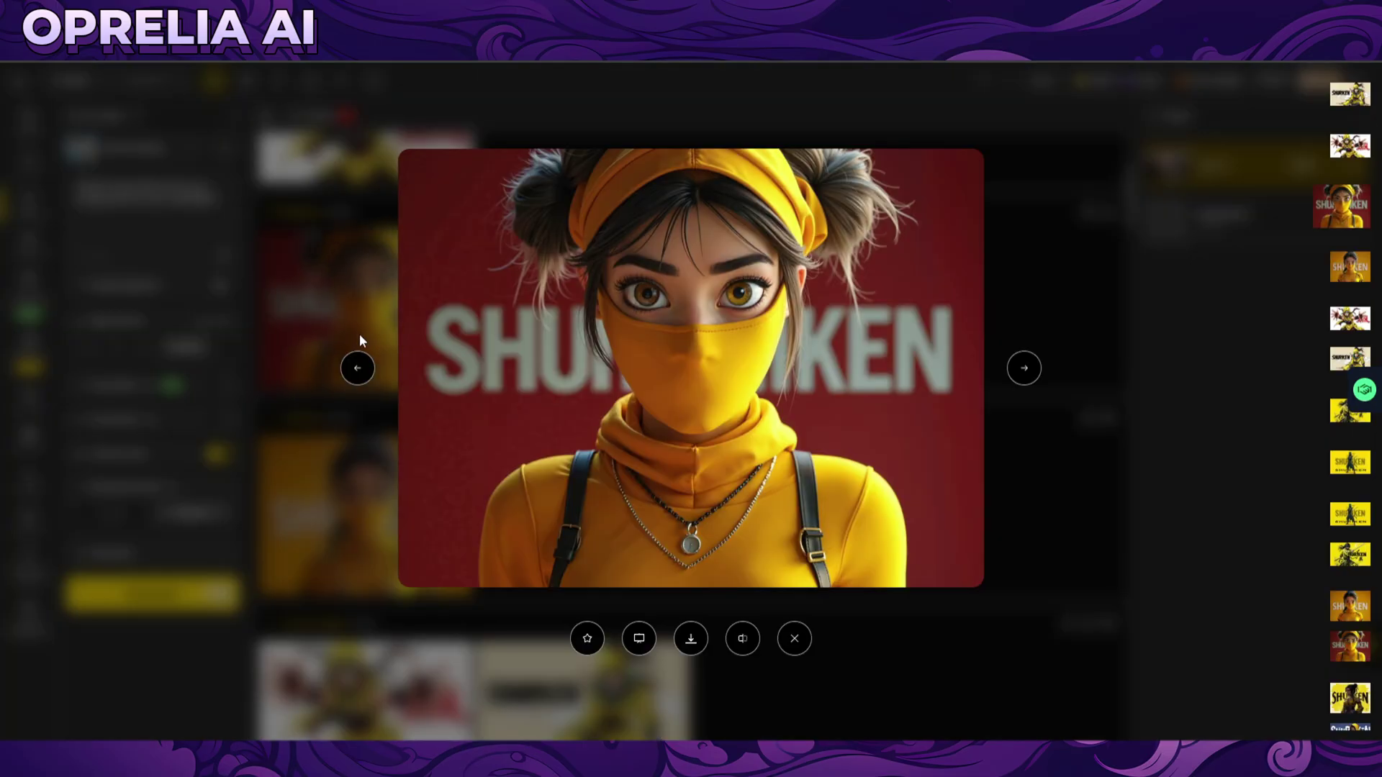
click(360, 334)
Step: View the comic-style and seated Shuriken ninjas full size, then switch to Image-to-Image
scroll(345, 346, up, 3)
click(259, 399)
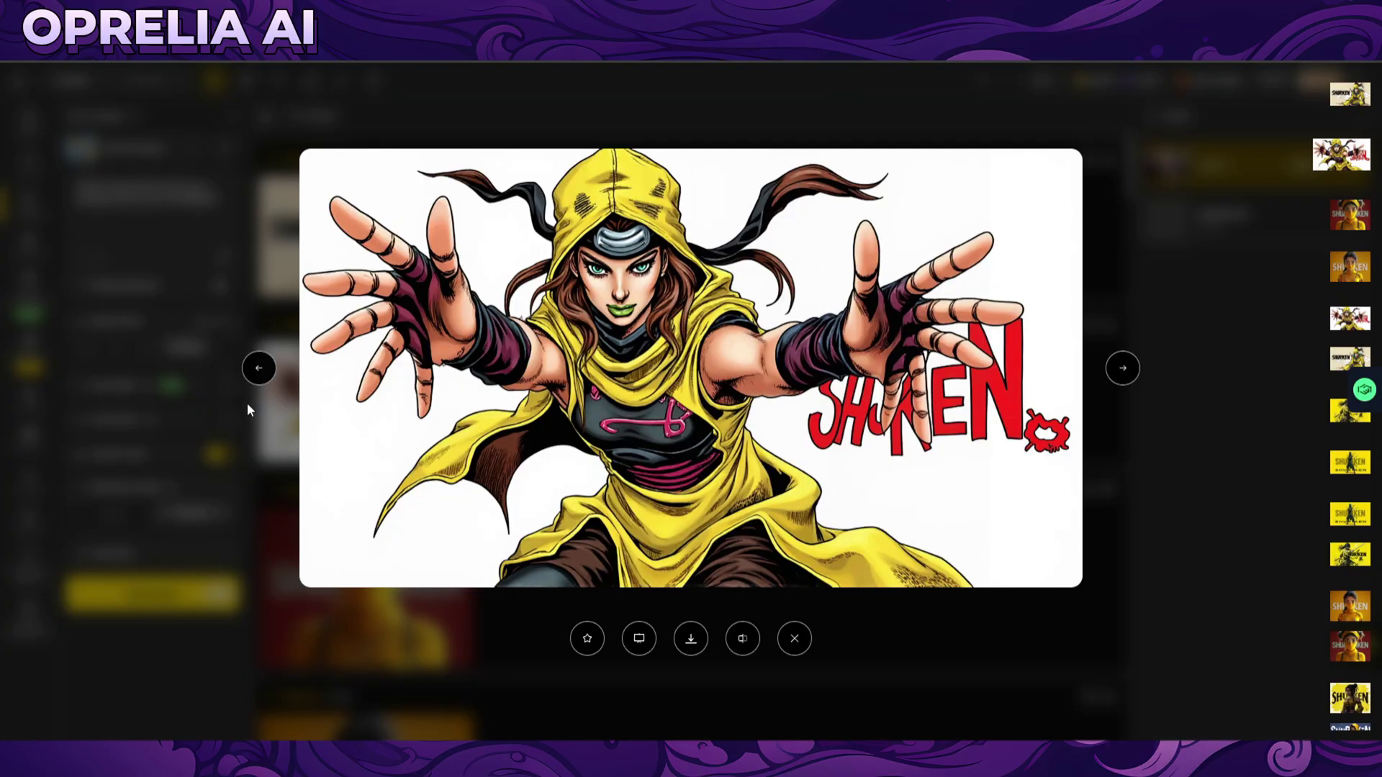
click(248, 403)
click(360, 226)
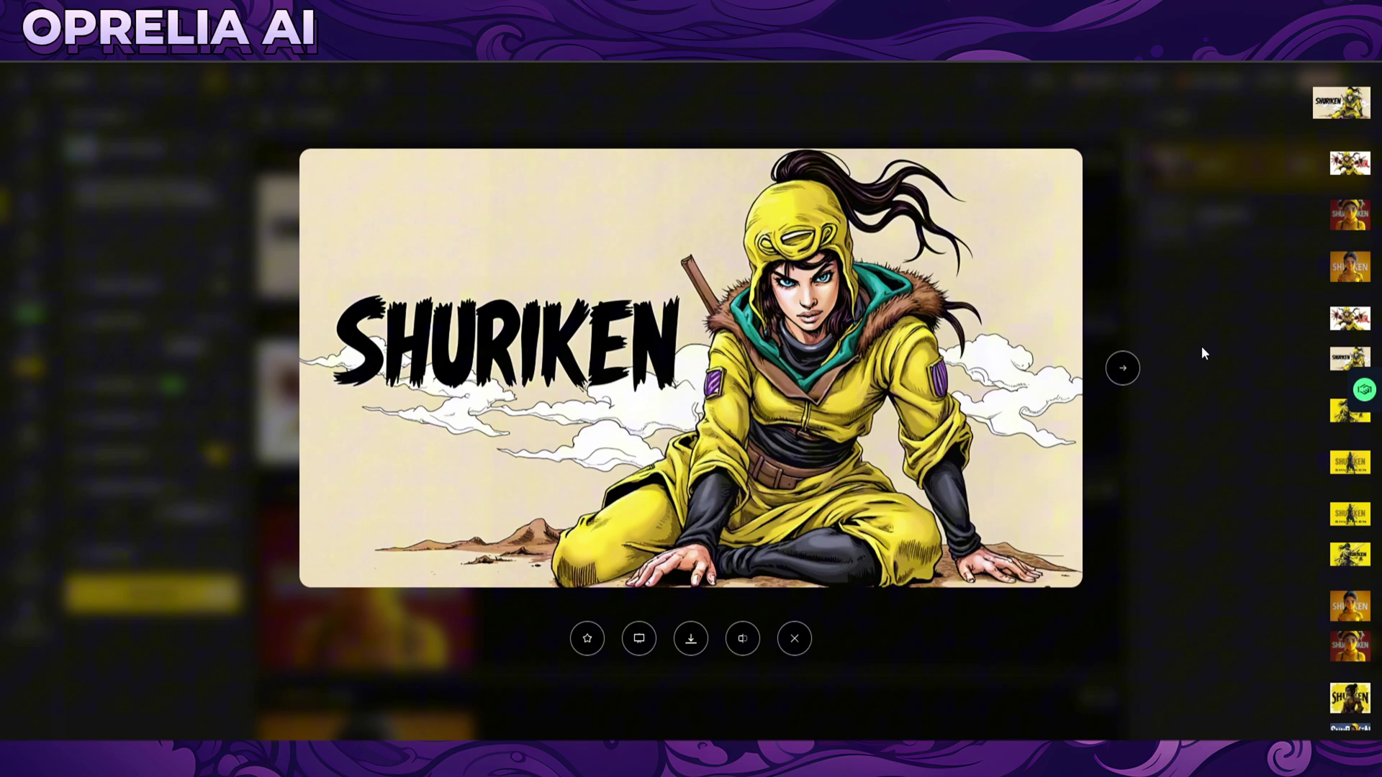
click(1205, 375)
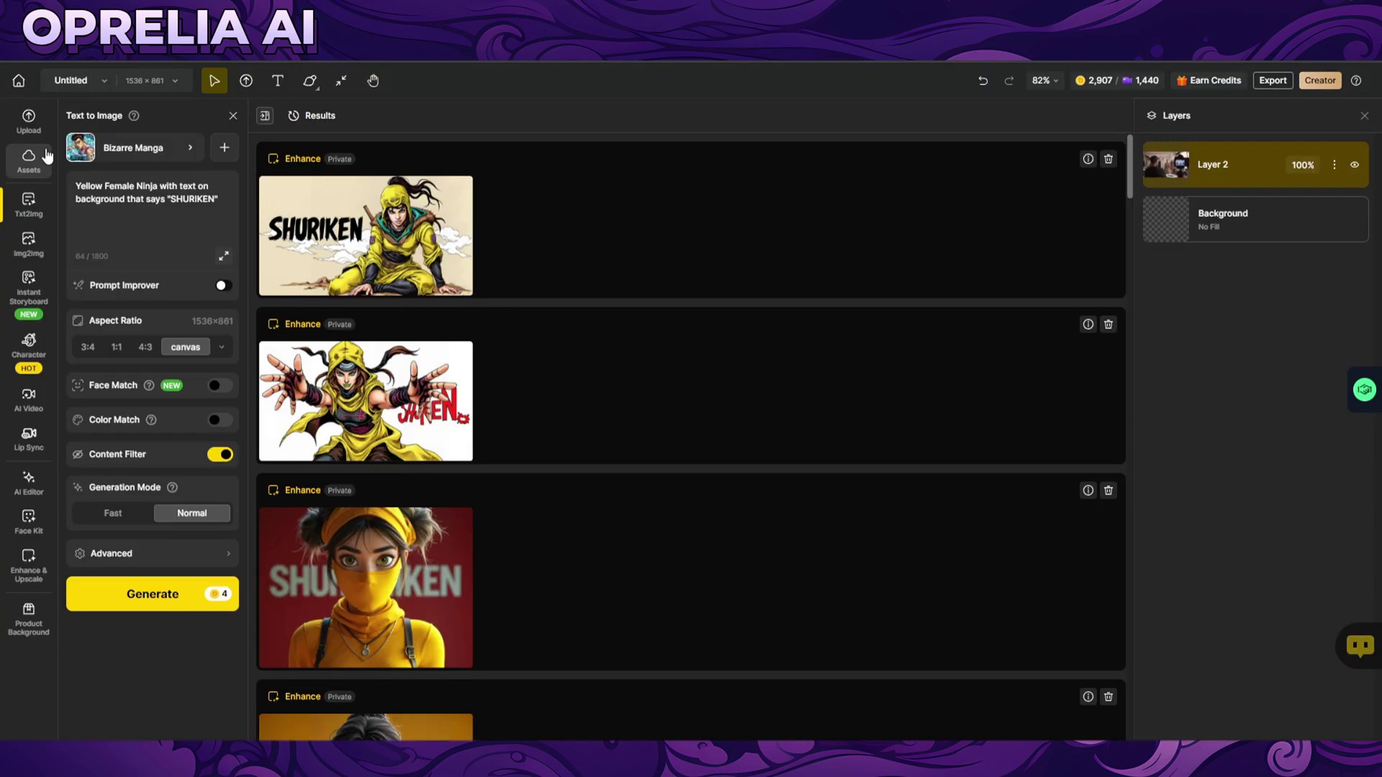
click(29, 241)
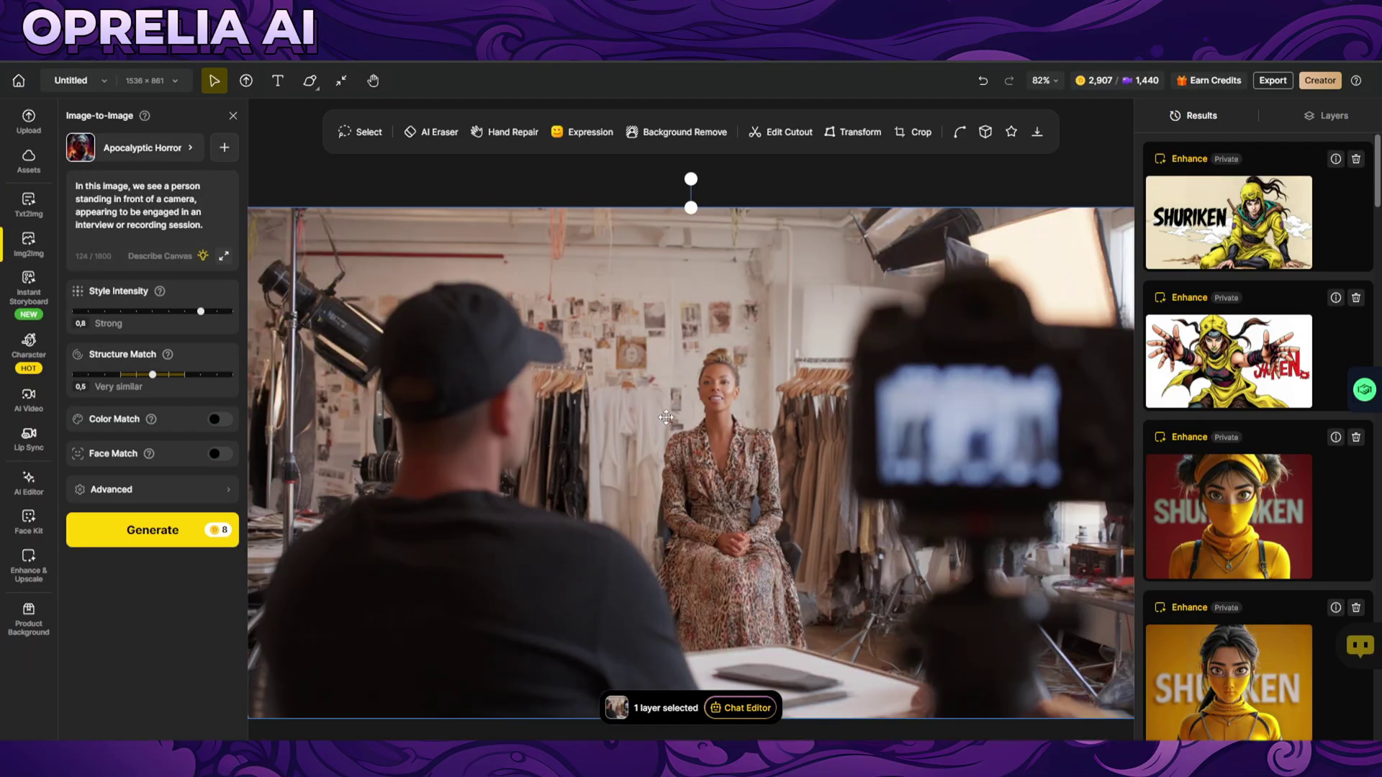
Step: Set Style Intensity to Strongest (0.8) and reveal the Negative Prompt and Seed options
scroll(1379, 182, down, 1)
scroll(1378, 182, down, 15)
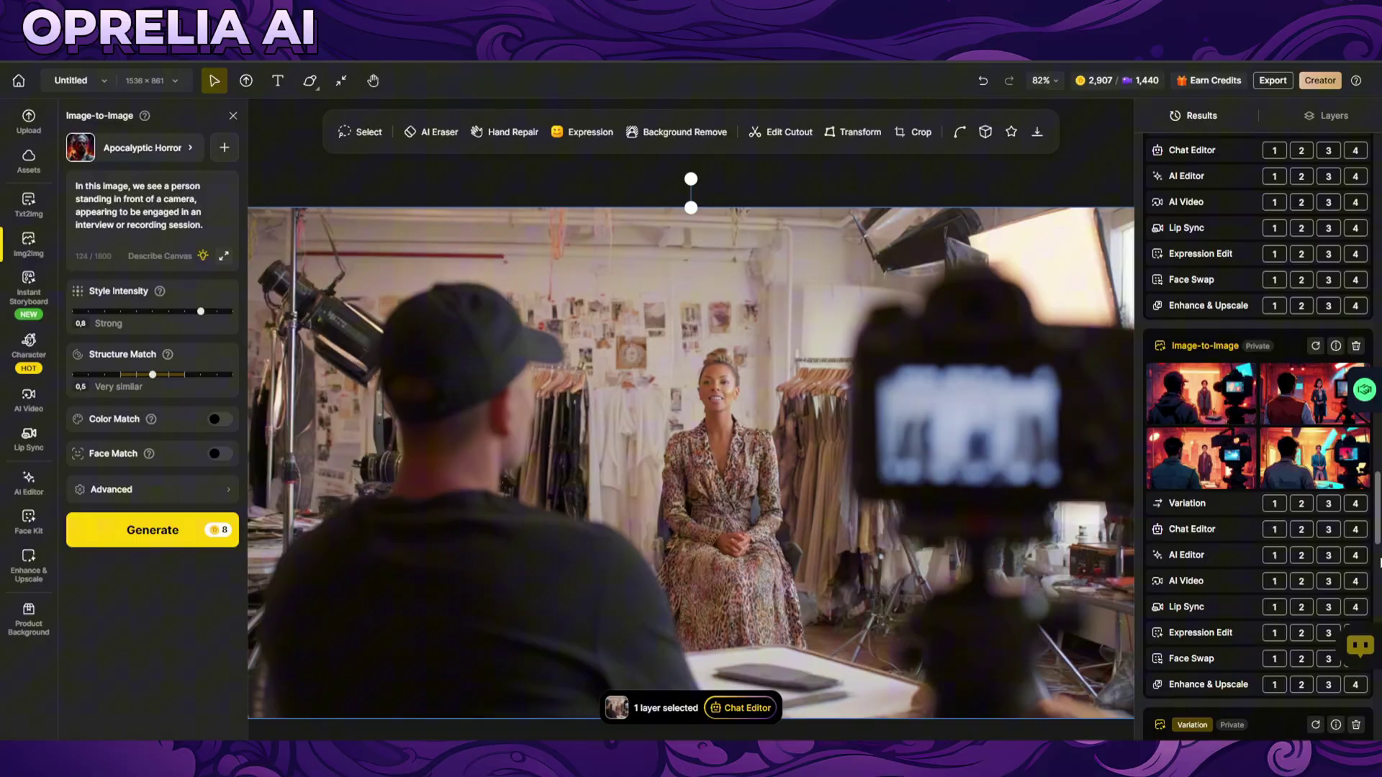
mouse_move(1269, 432)
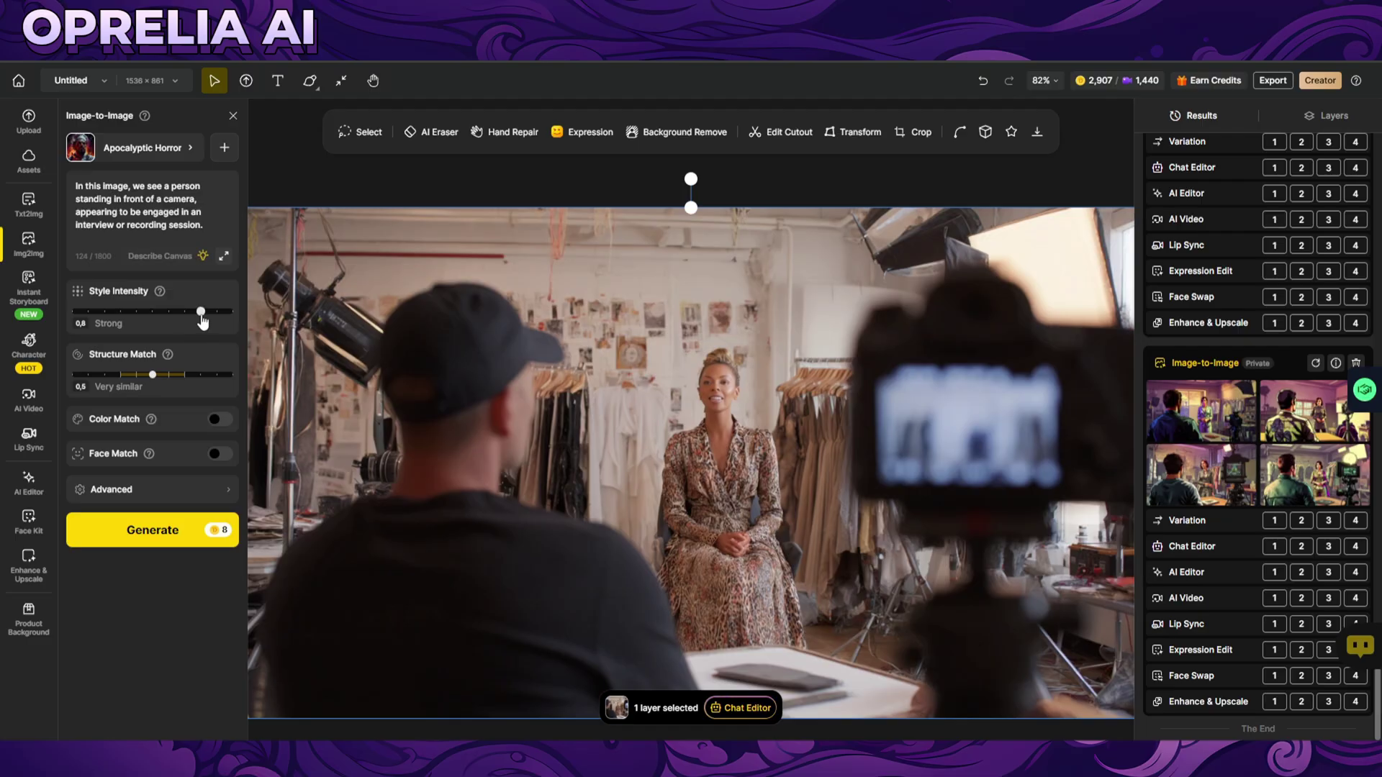
mouse_move(201, 312)
mouse_down()
mouse_move(89, 319)
mouse_move(221, 316)
mouse_move(75, 318)
mouse_move(213, 322)
mouse_up()
mouse_move(169, 355)
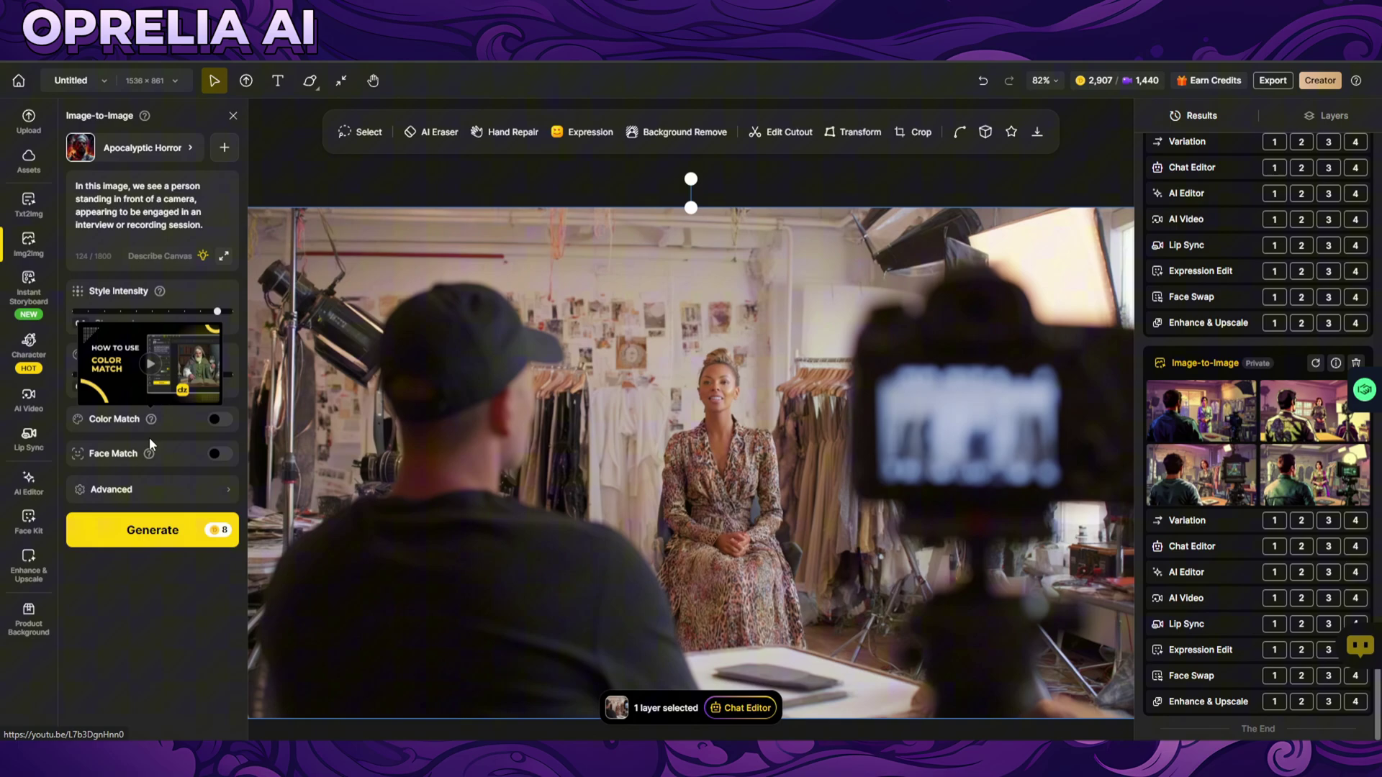
click(162, 501)
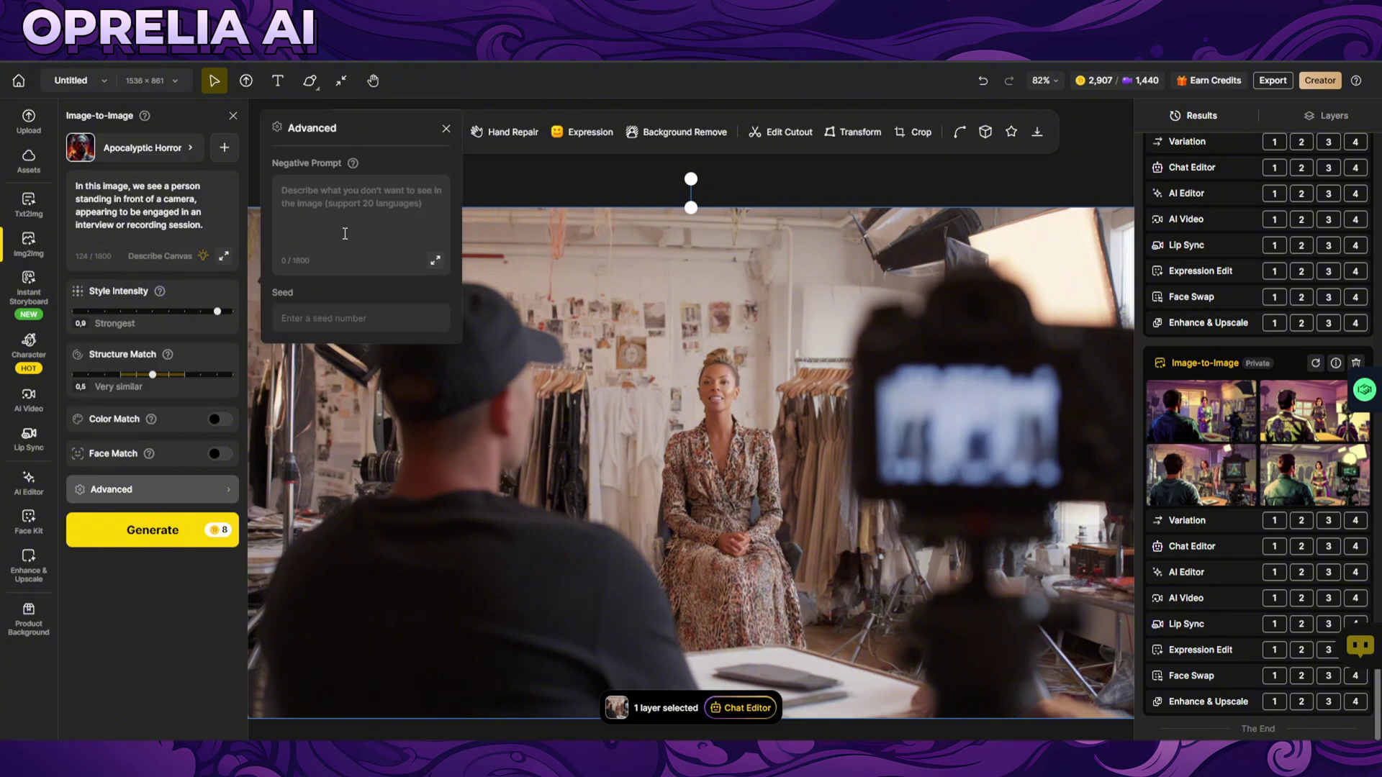
Step: Generate a storyboard from a sample hint: IMG_1 in IMG_2's purple princess dress in a garden
click(29, 288)
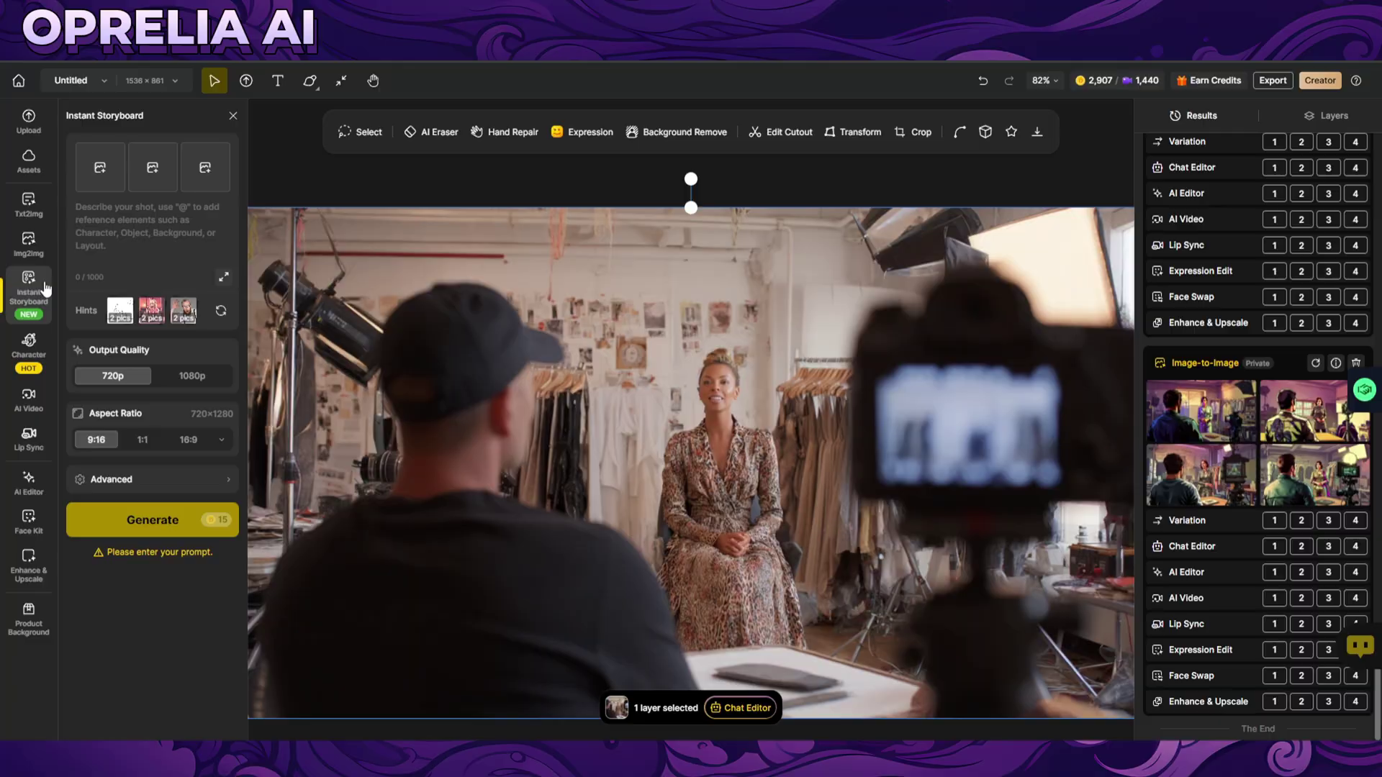
click(151, 315)
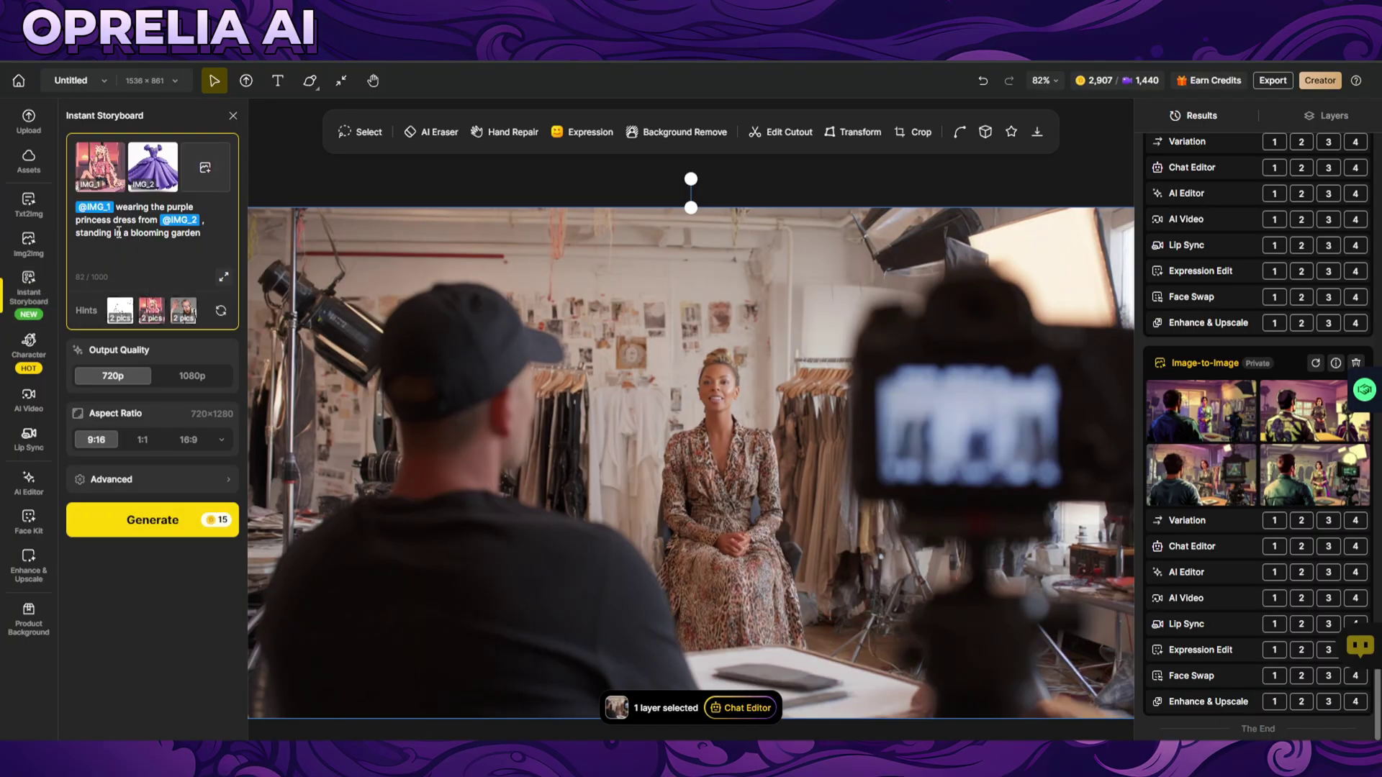
click(152, 520)
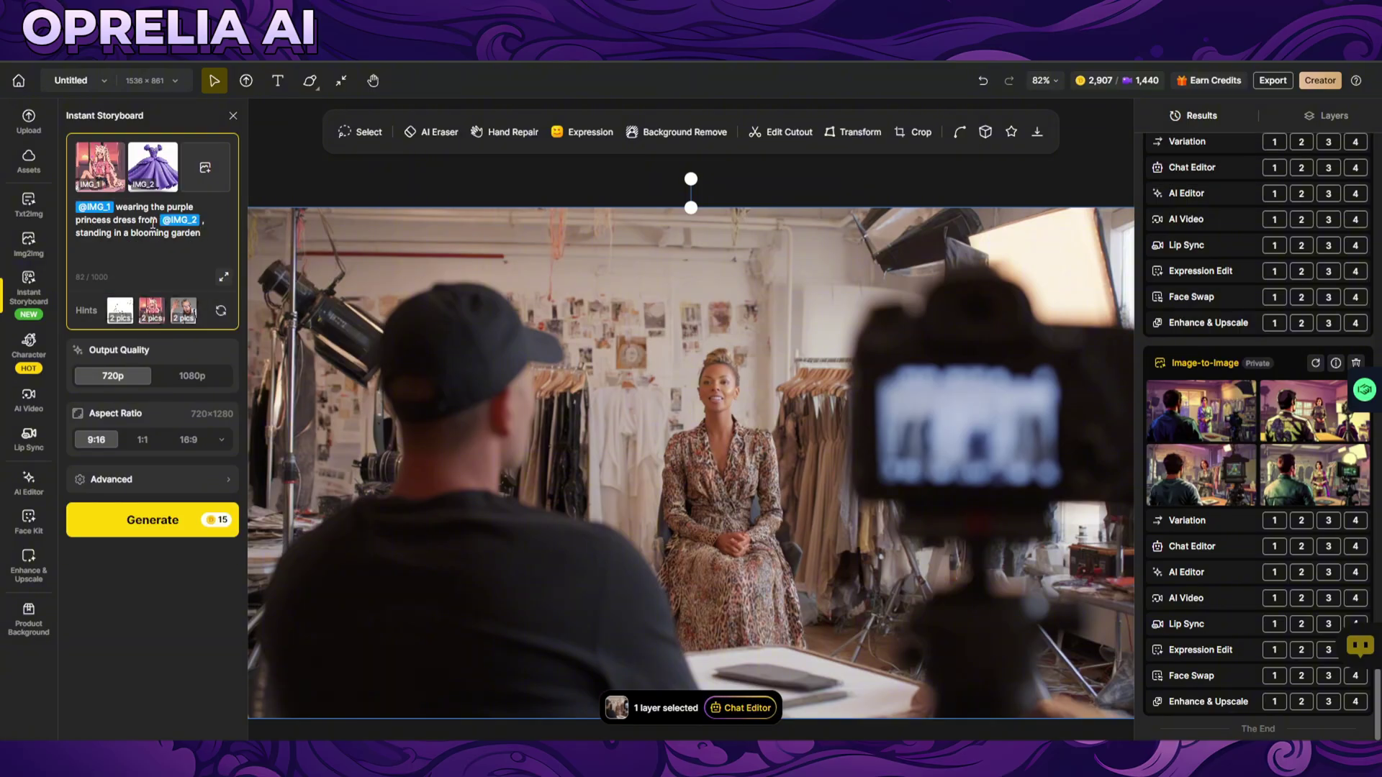
click(108, 184)
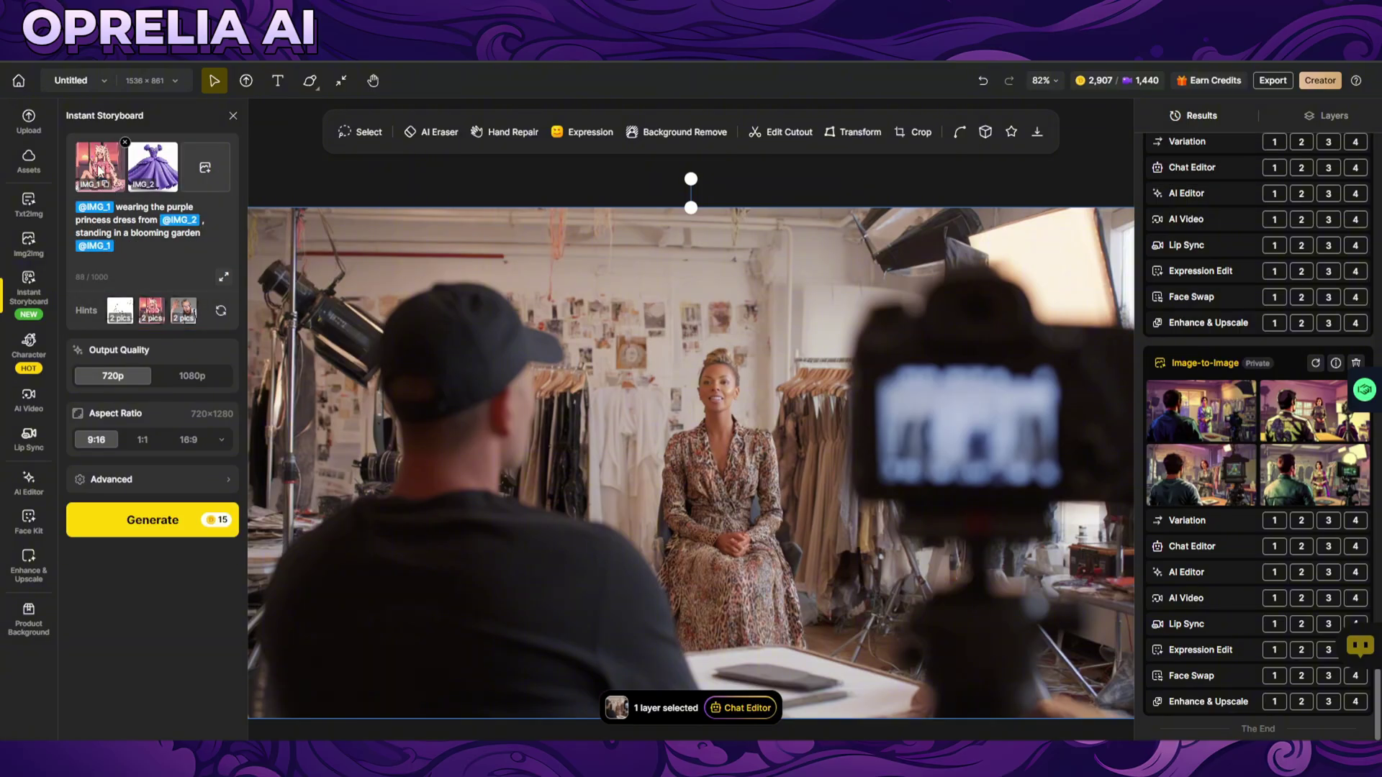
Step: Look through the Character and AI Video tools, ending on the AI Editor panel
click(29, 346)
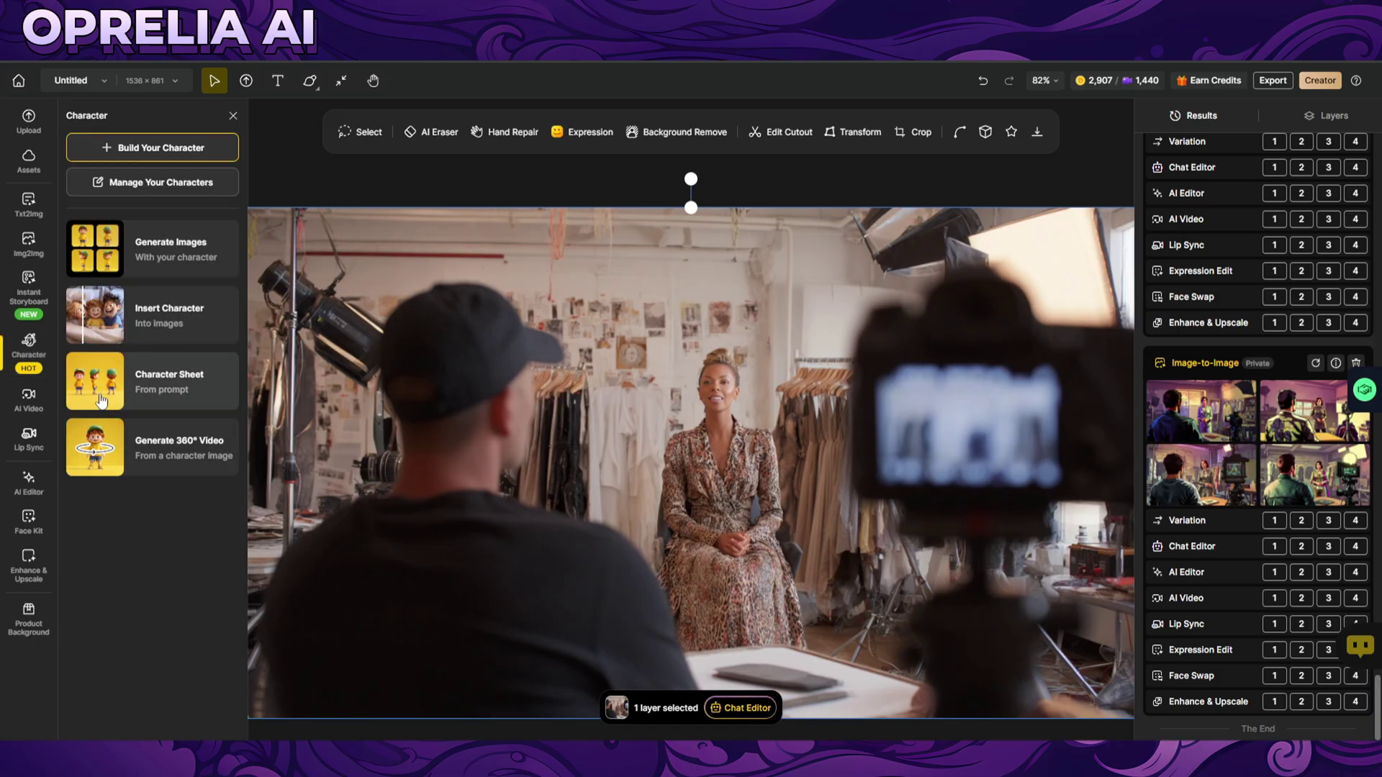
click(29, 436)
click(30, 408)
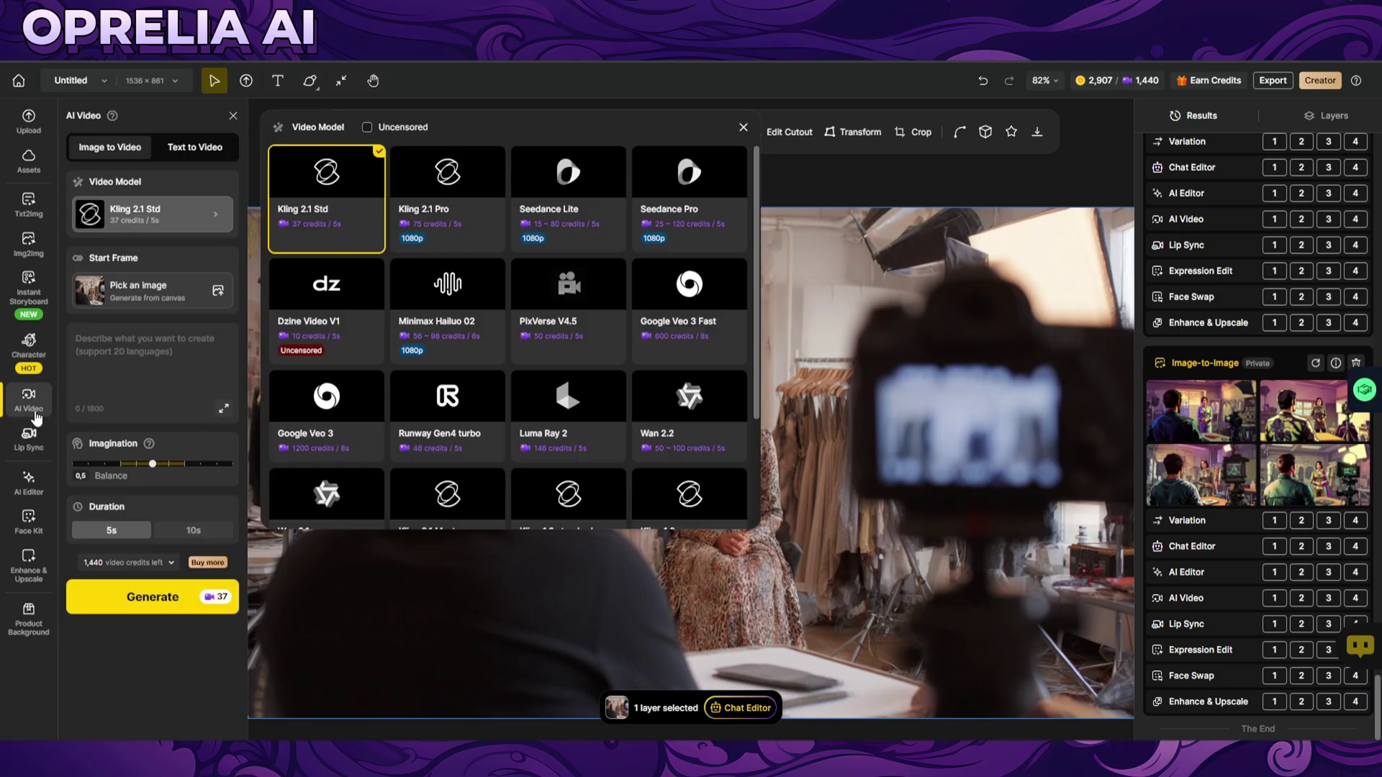
click(35, 485)
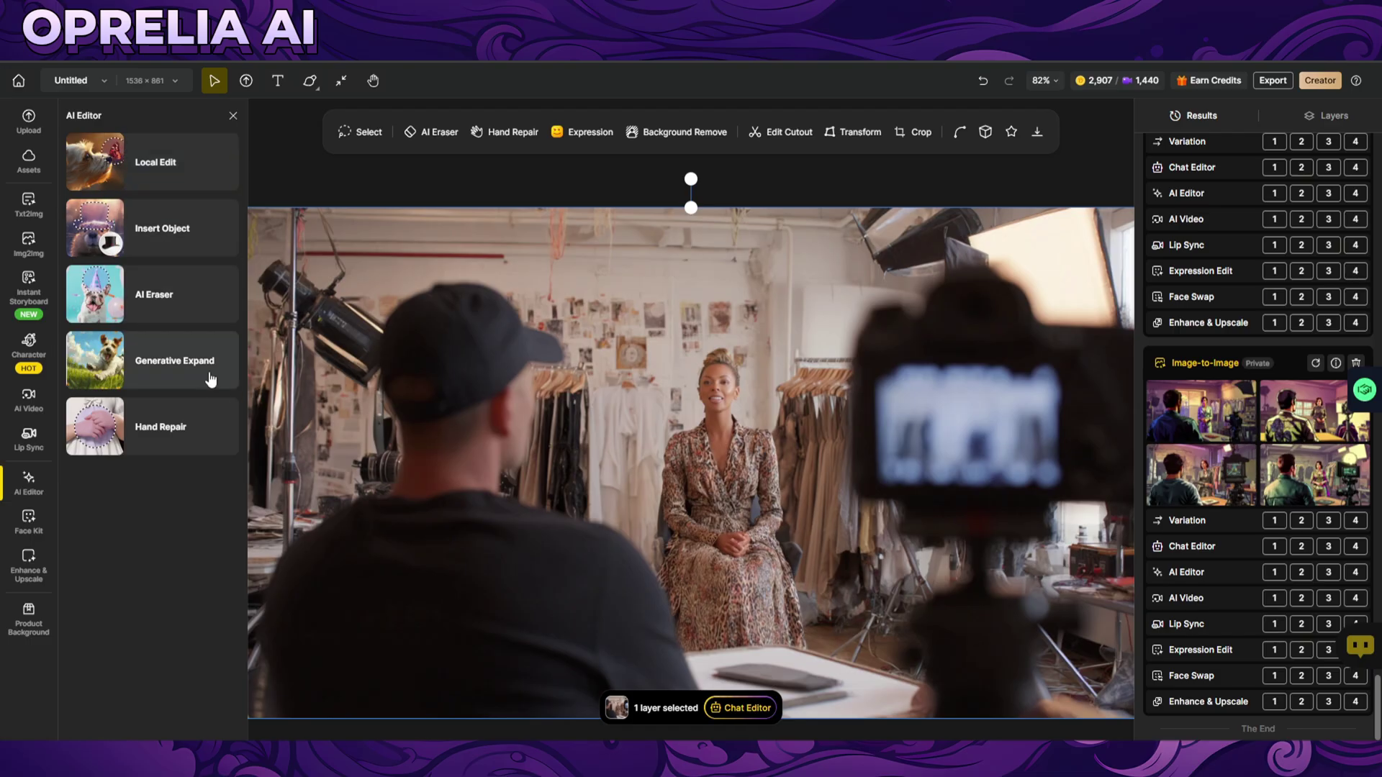
Step: Lasso the seated woman's hands with Hand Repair, generate the fix, then switch to Face Kit
click(165, 353)
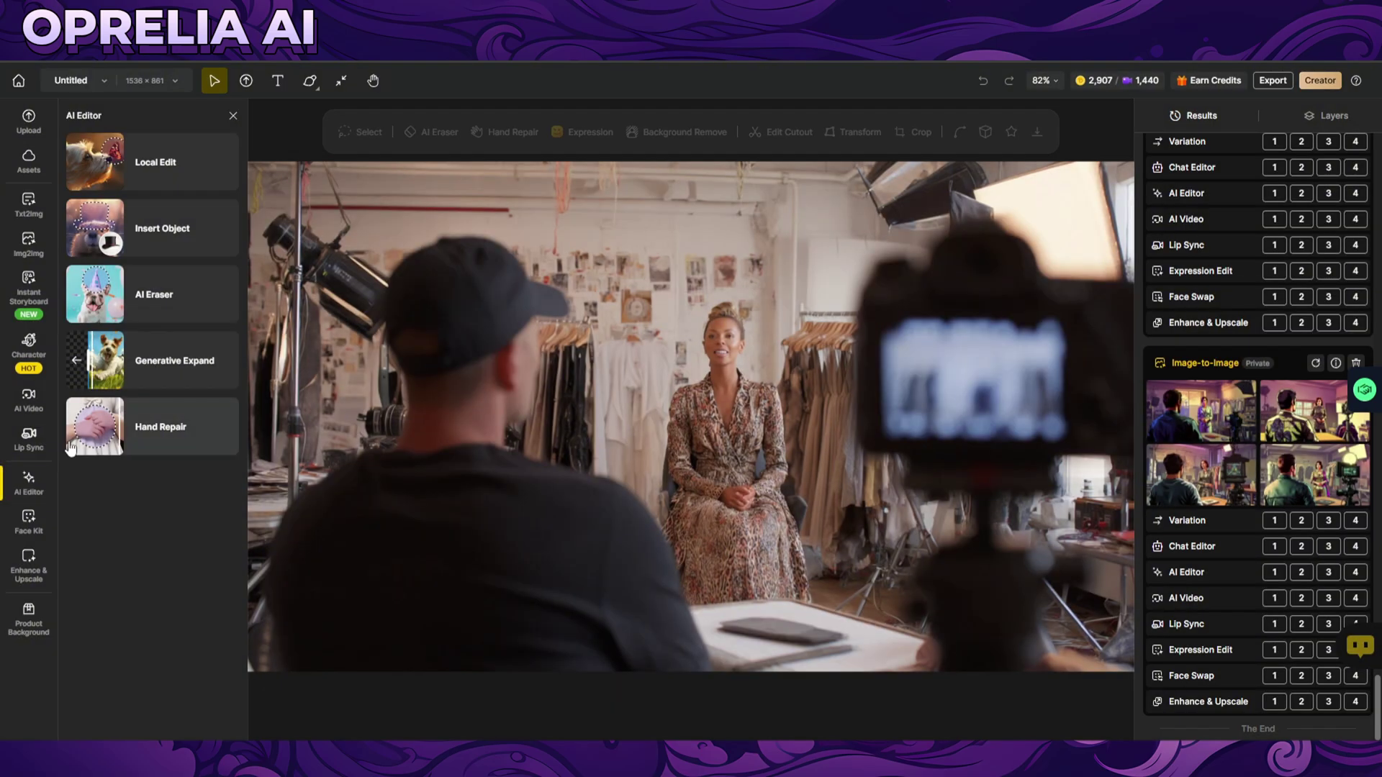
click(109, 446)
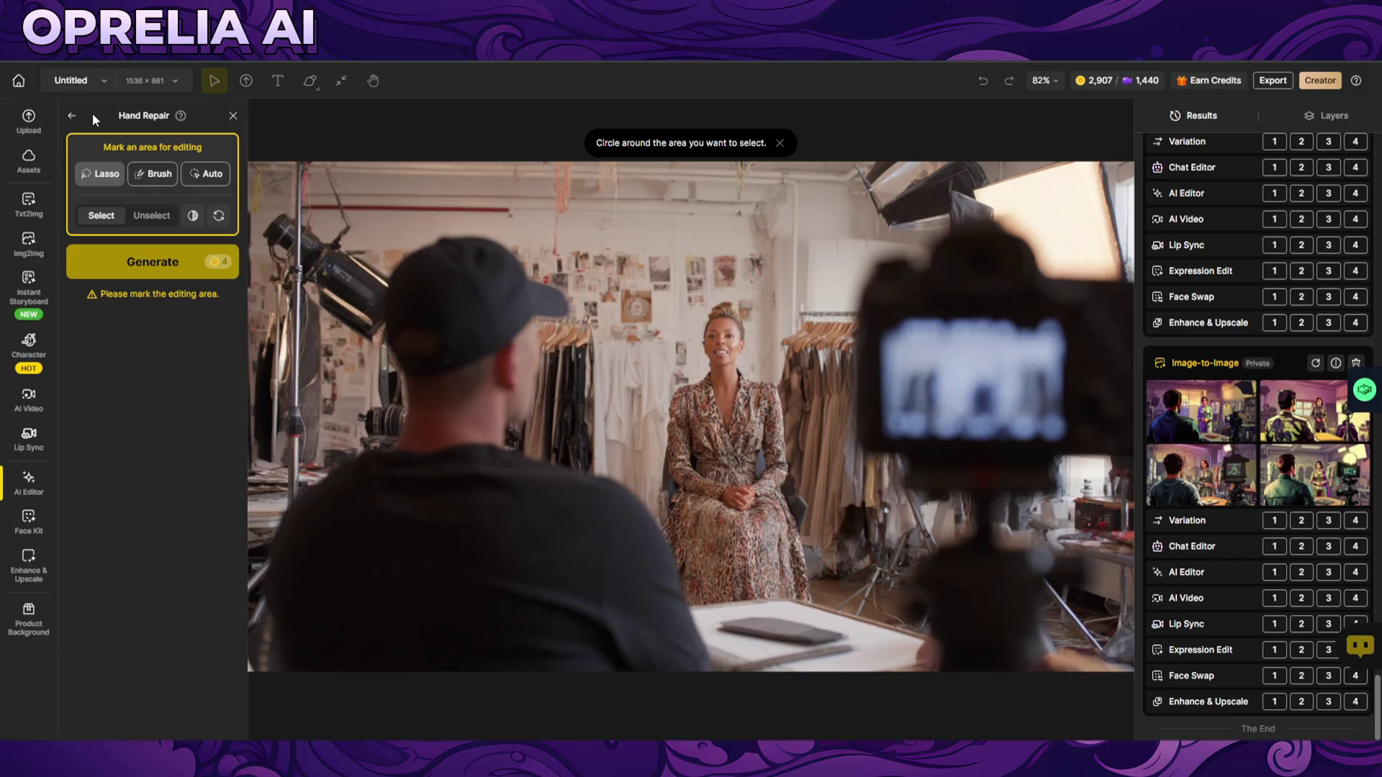
mouse_move(737, 486)
mouse_down()
mouse_move(756, 511)
mouse_move(713, 518)
mouse_move(749, 504)
mouse_move(752, 519)
mouse_move(720, 512)
mouse_move(738, 475)
mouse_move(771, 508)
mouse_move(761, 540)
mouse_up()
click(729, 462)
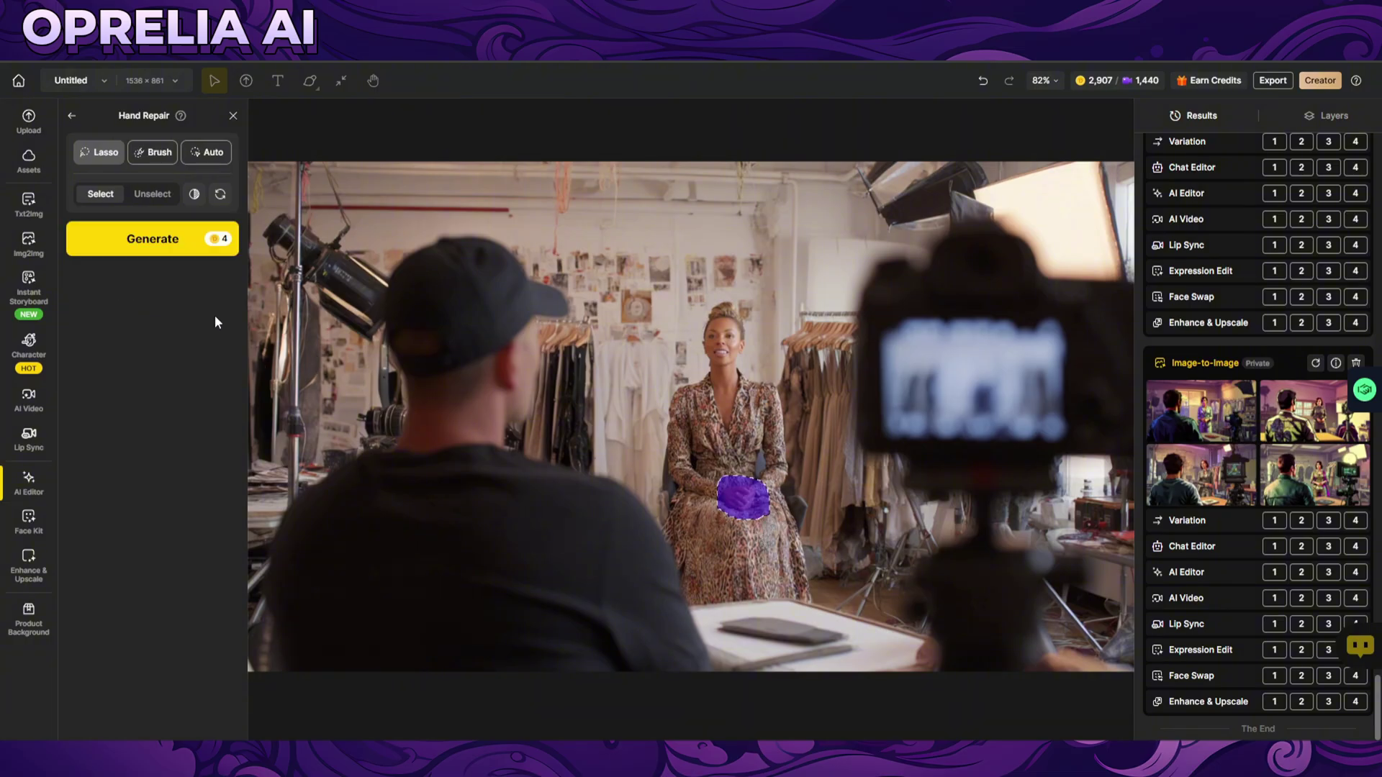
click(172, 248)
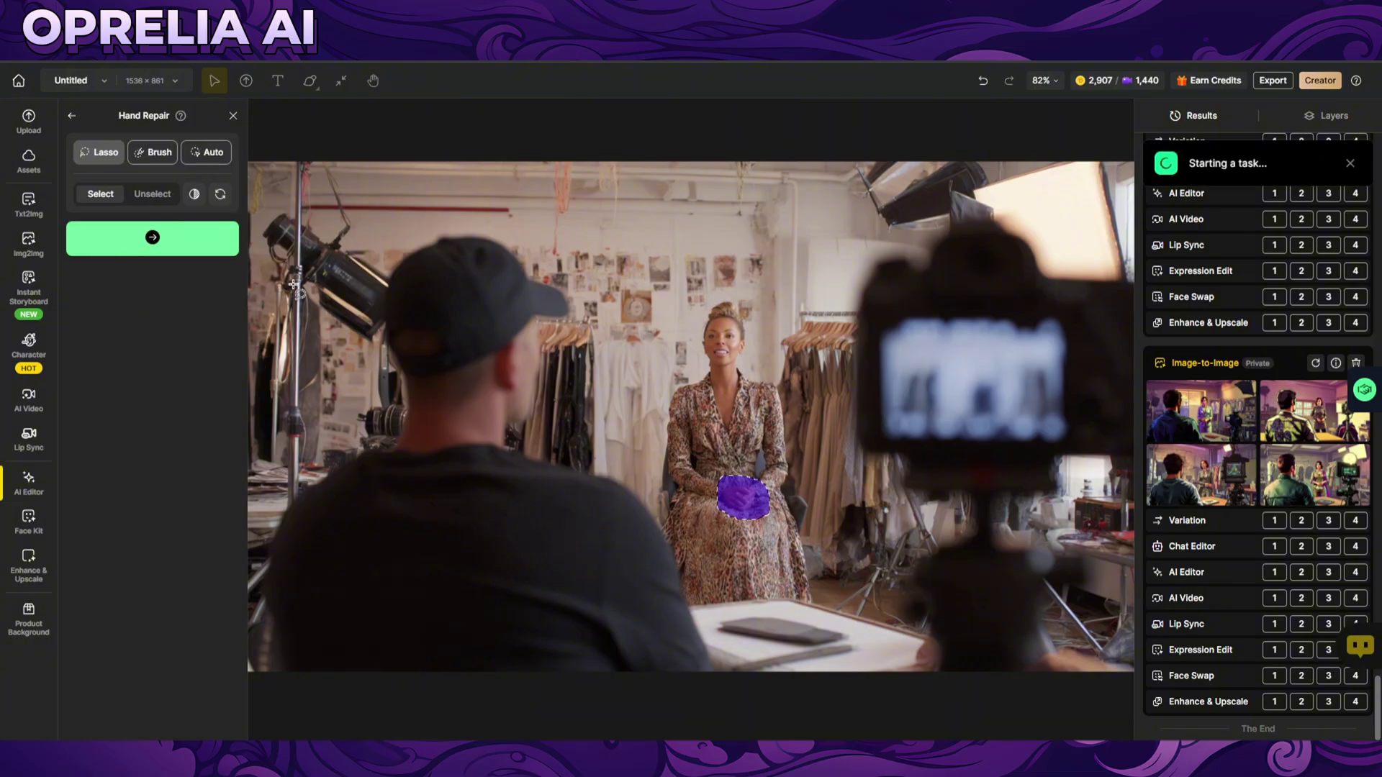
click(27, 533)
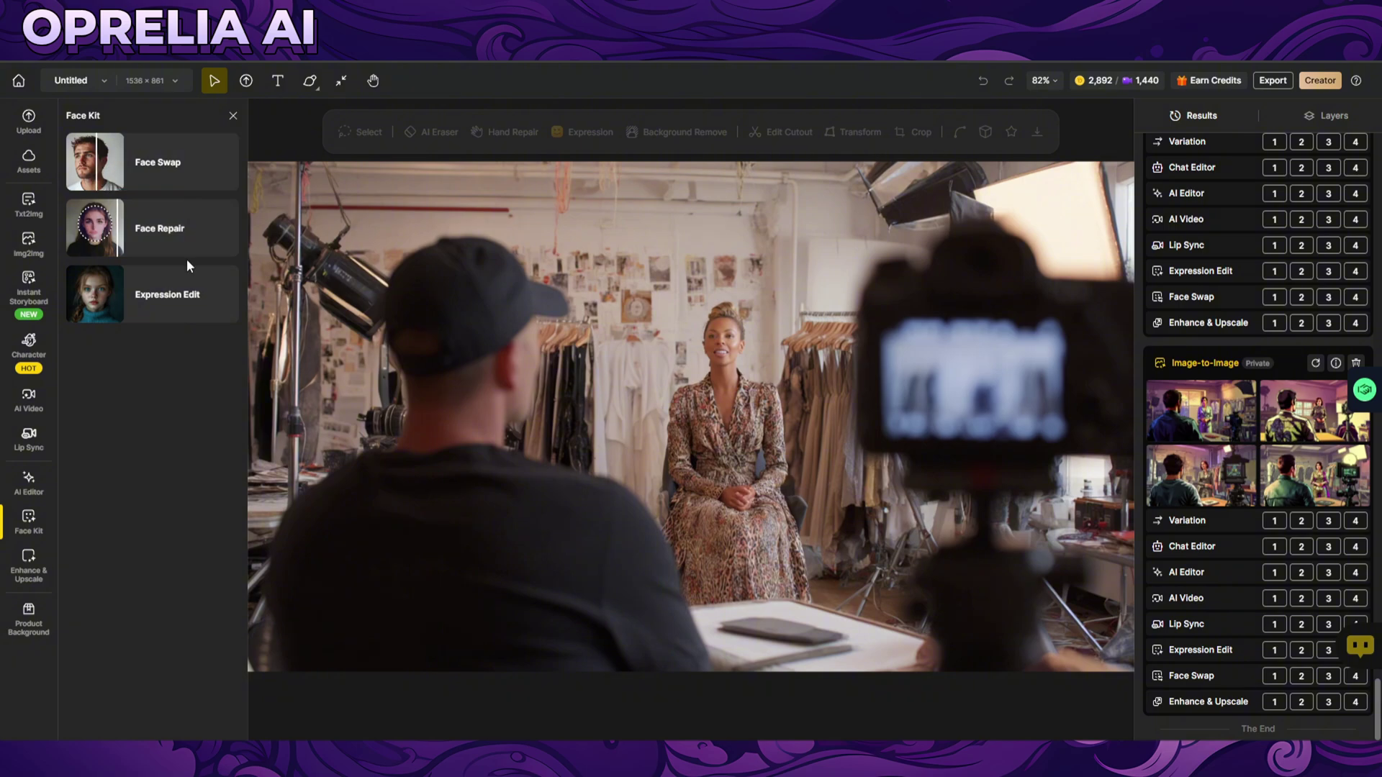
Step: Go from Enhance & Upscale to the Product Background tool and dismiss its tip
click(39, 588)
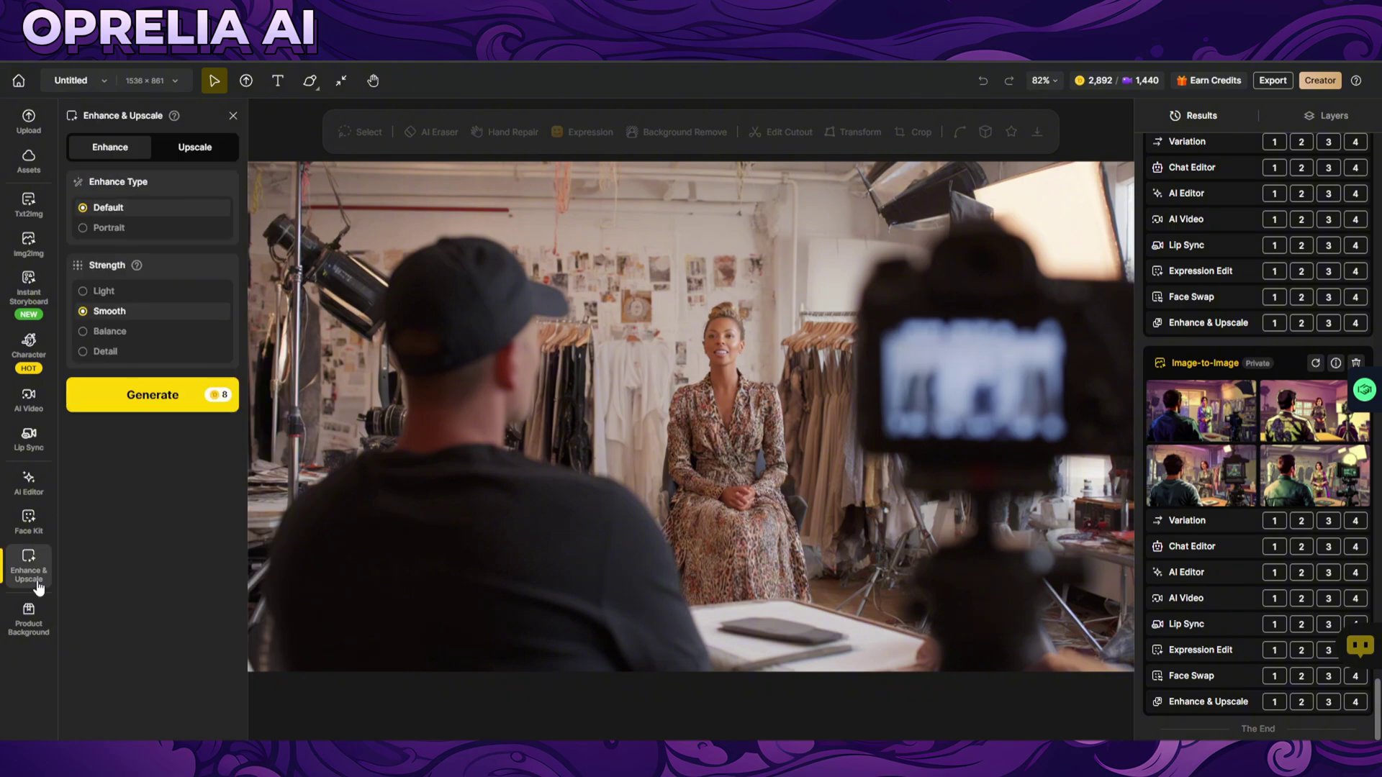
click(32, 628)
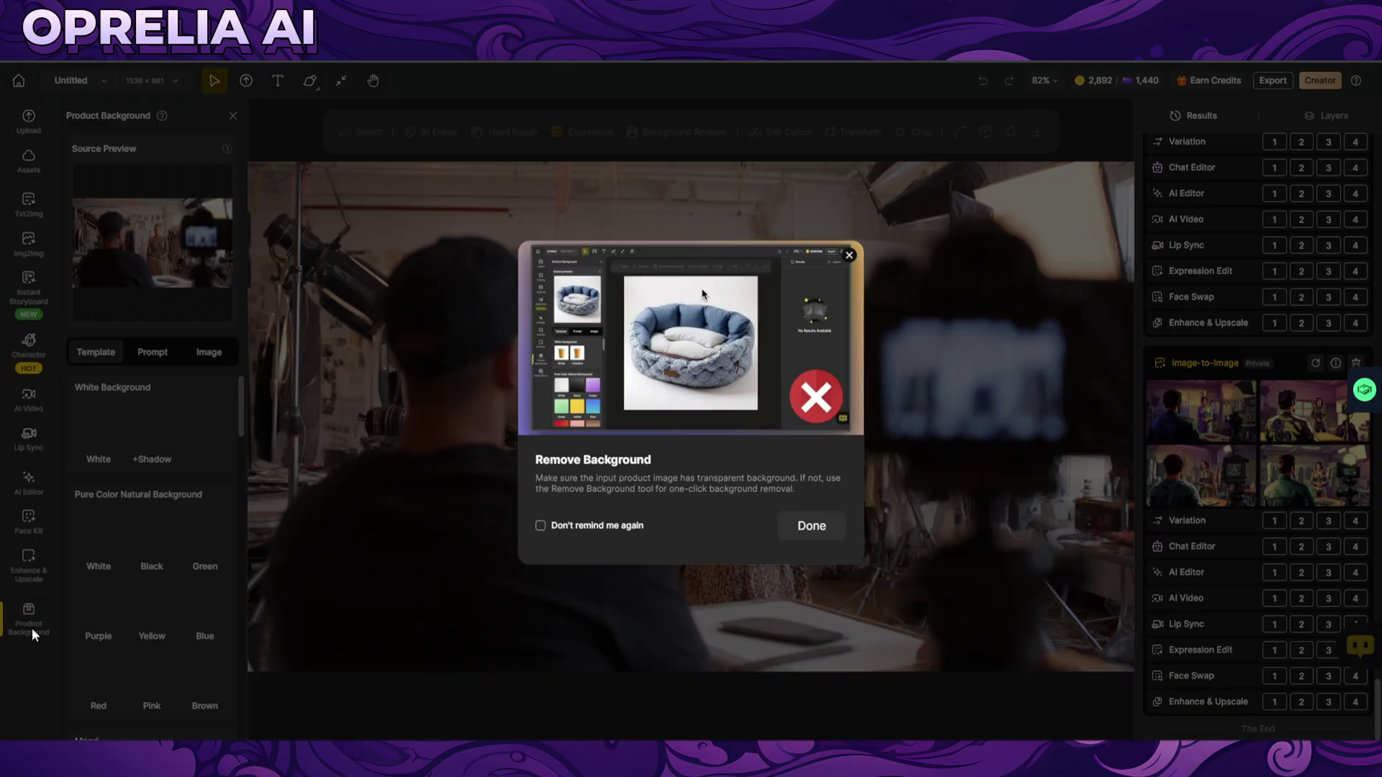
click(796, 531)
Step: Browse the background templates and apply the Minimalist bathroom scene to the studio photo
scroll(144, 497, down, 4)
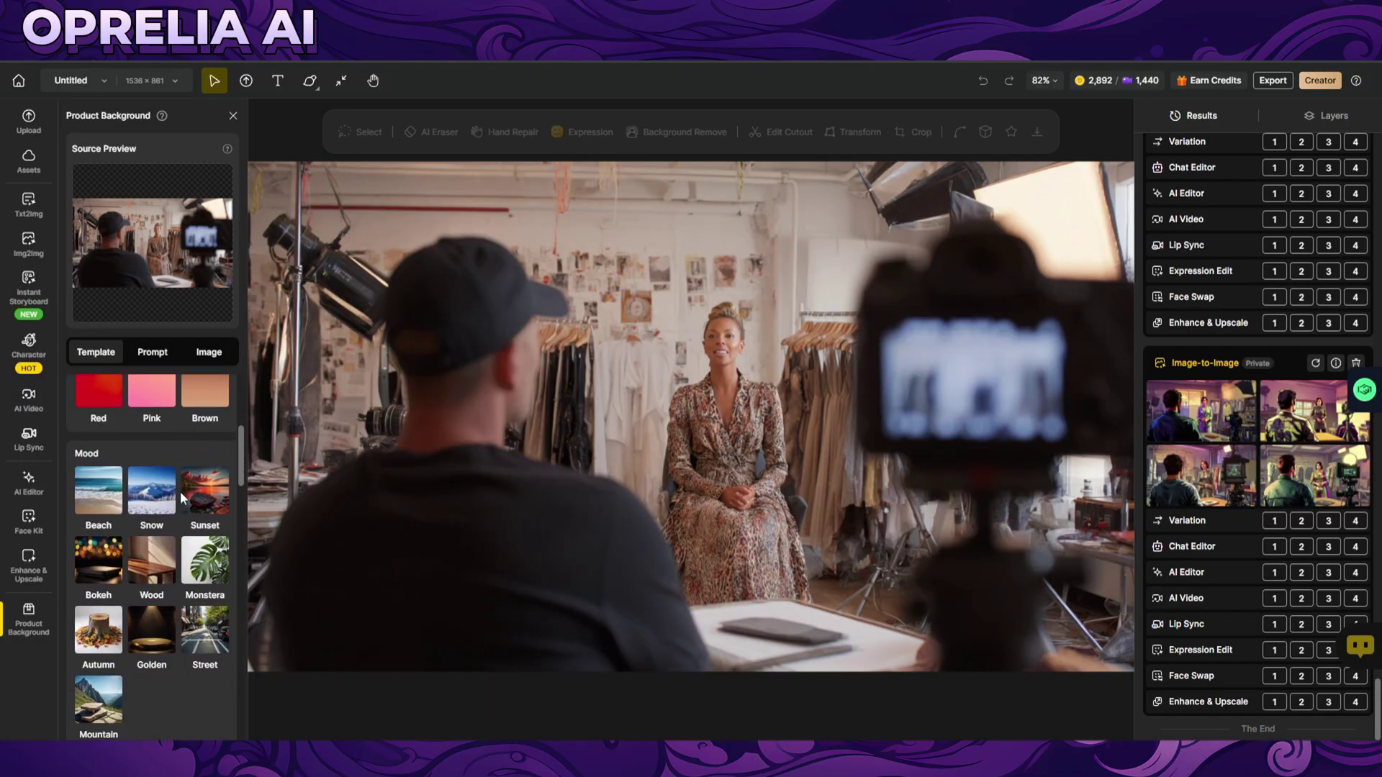
scroll(100, 497, down, 3)
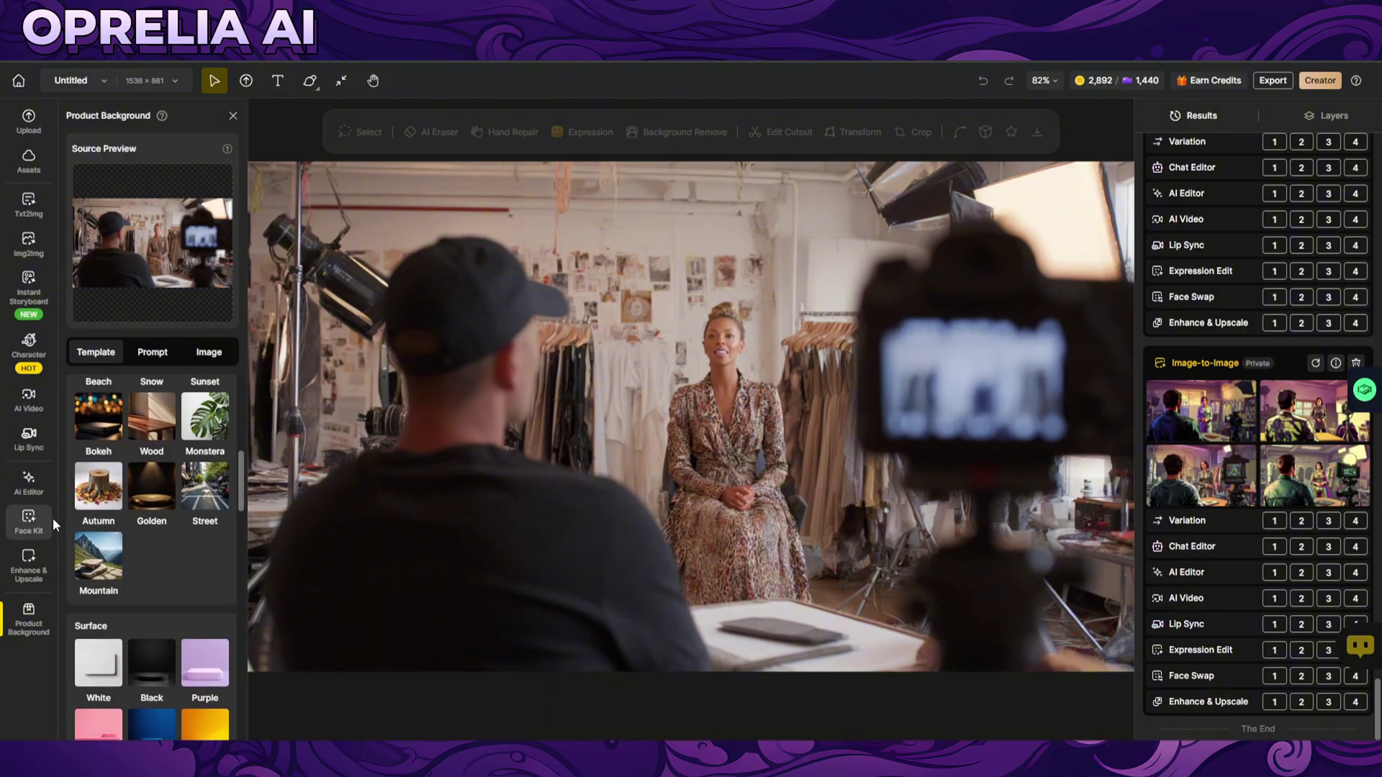
scroll(156, 487, down, 7)
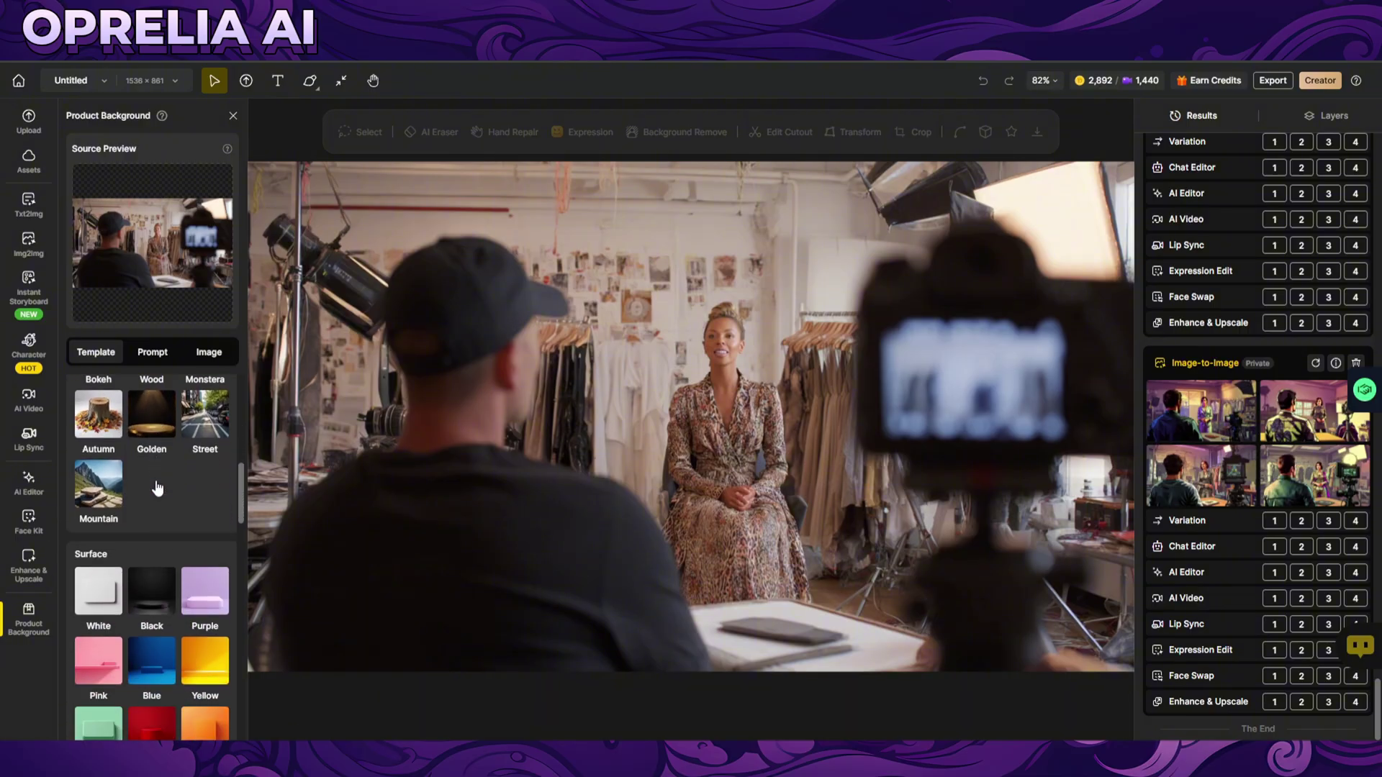
scroll(155, 488, down, 7)
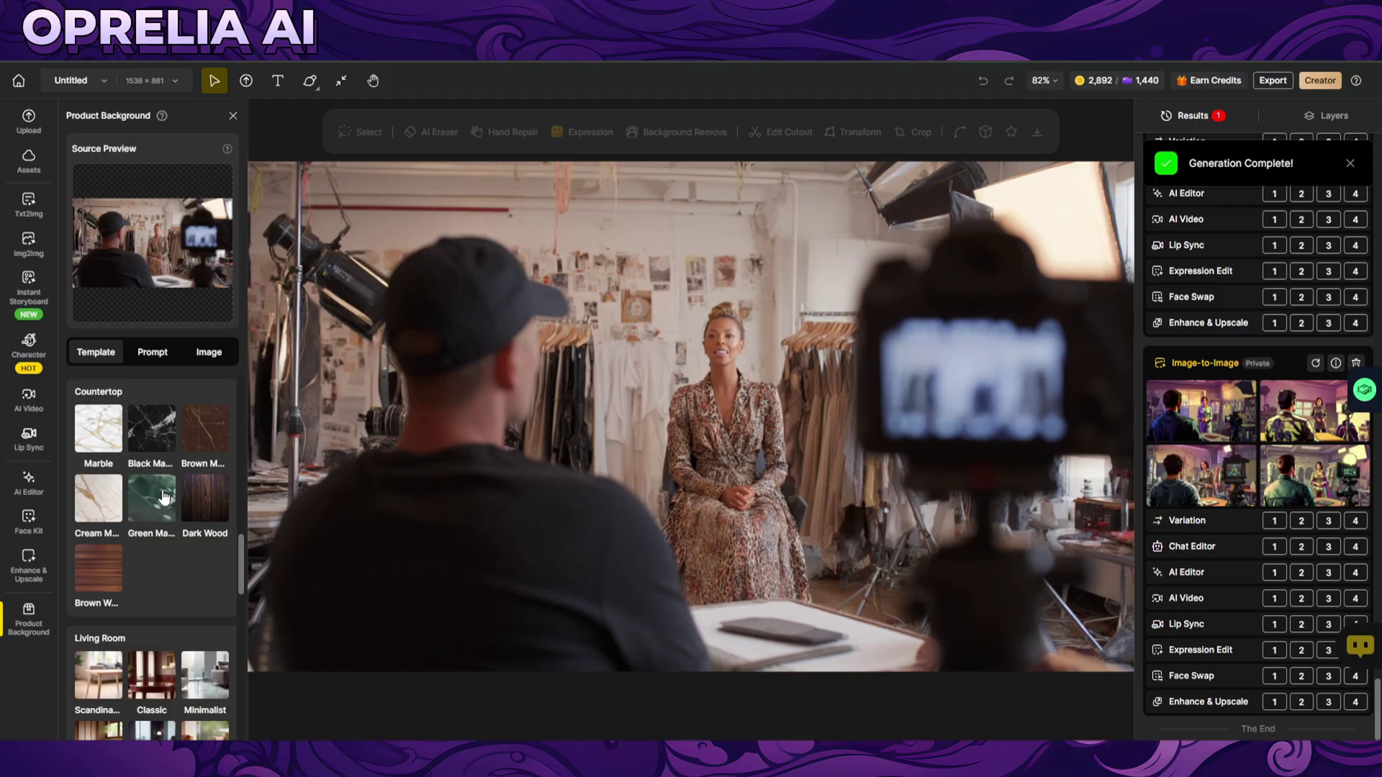
scroll(147, 464, down, 4)
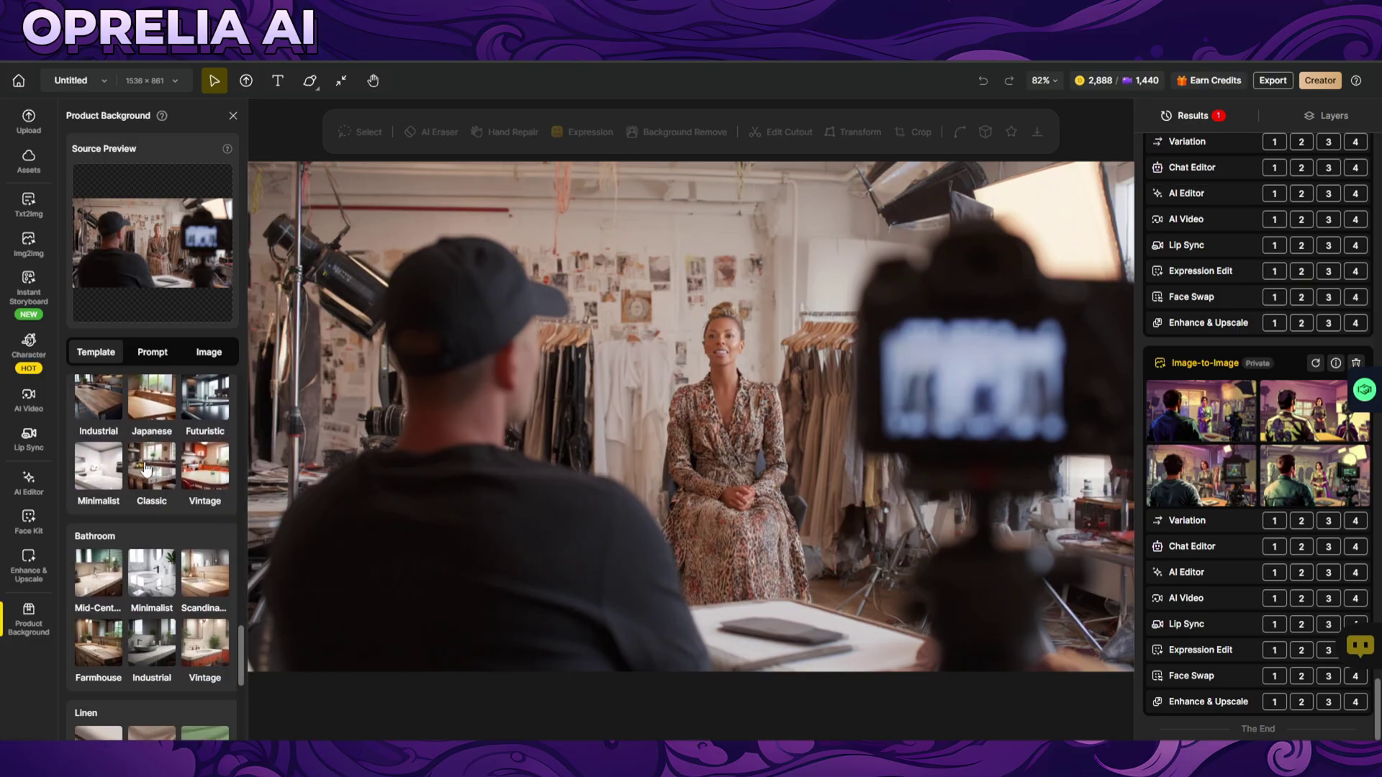
click(162, 450)
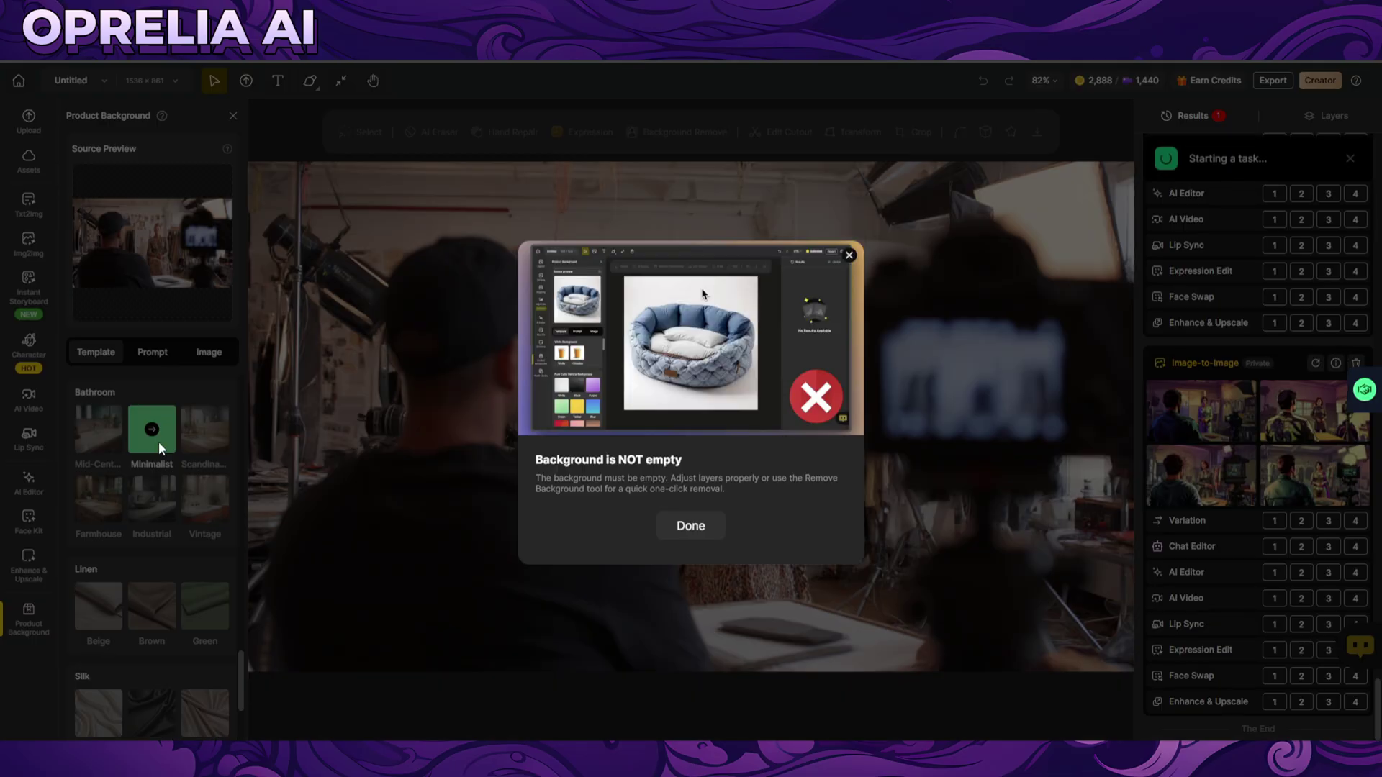
click(689, 524)
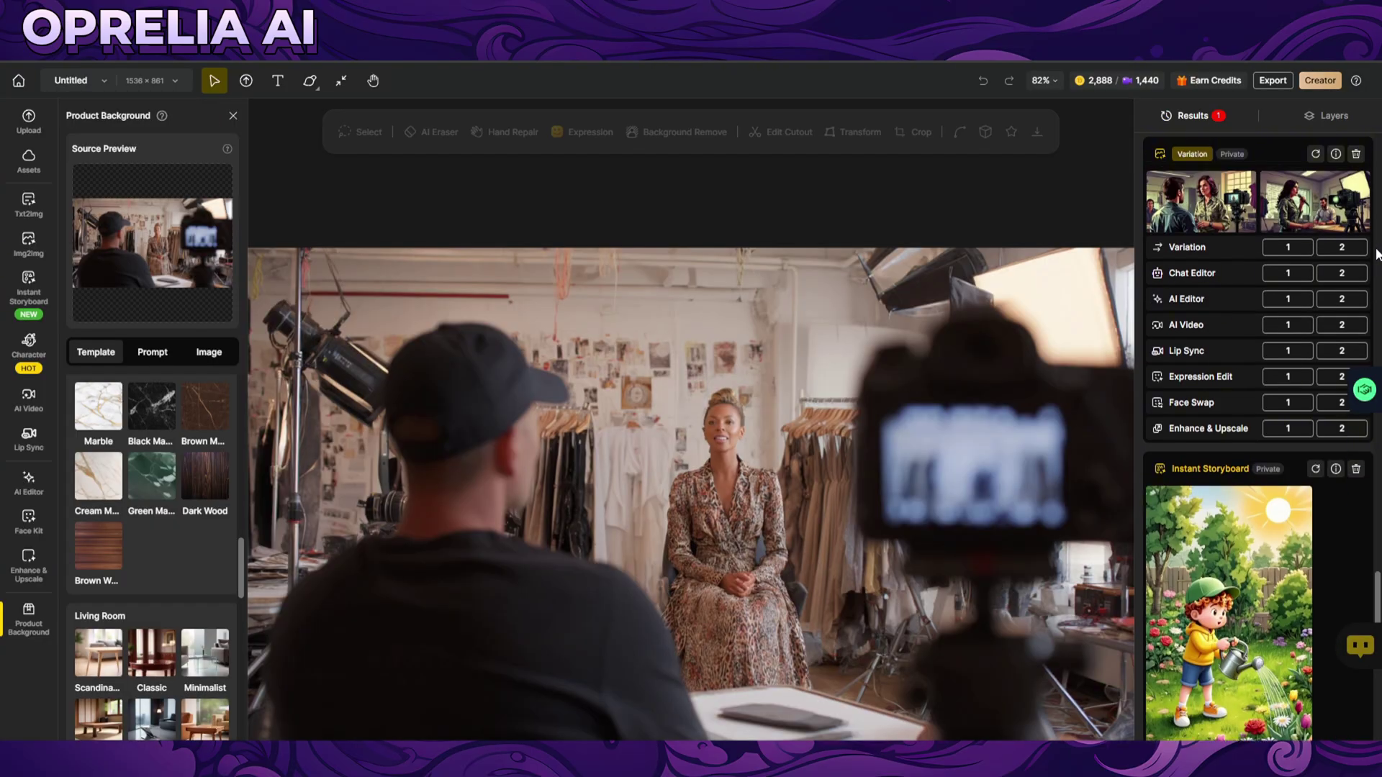
drag(1375, 691, 1370, 212)
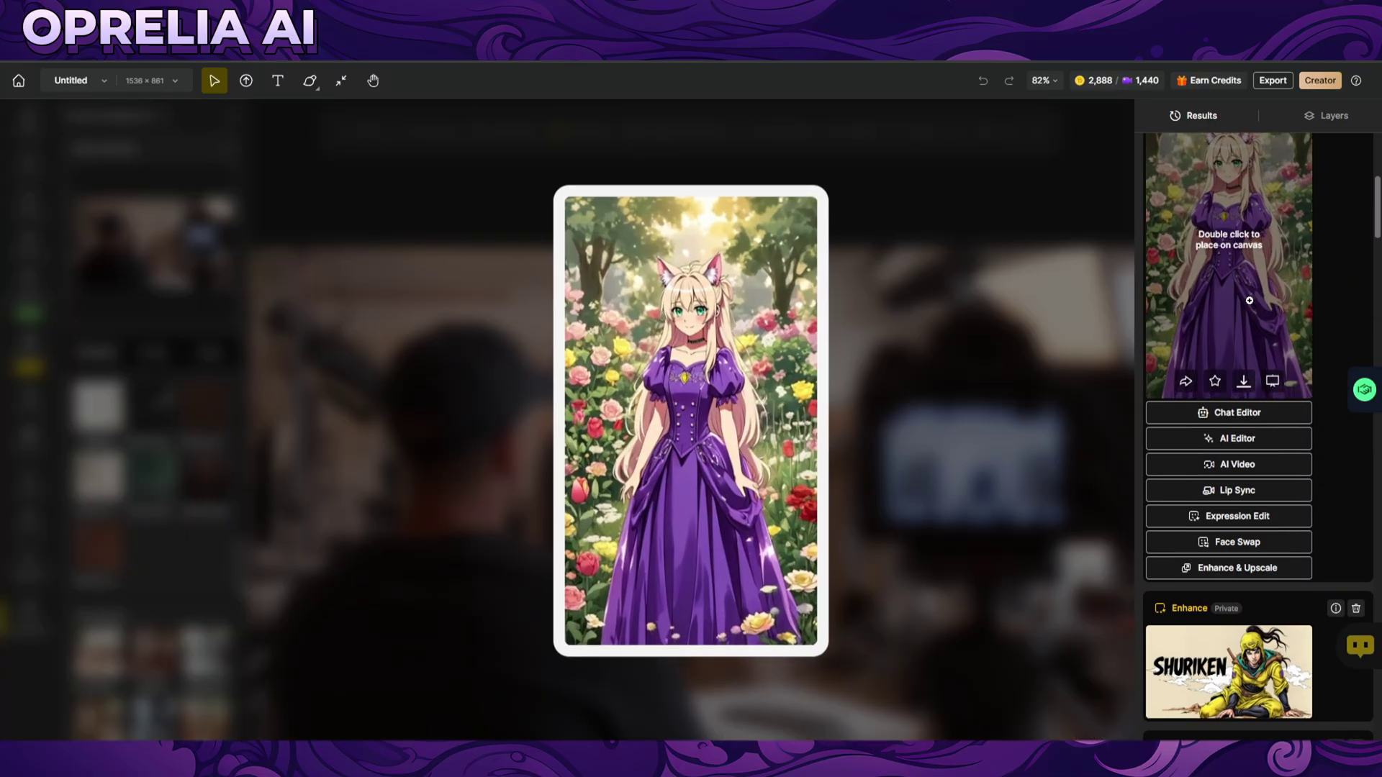
click(1250, 299)
click(1238, 304)
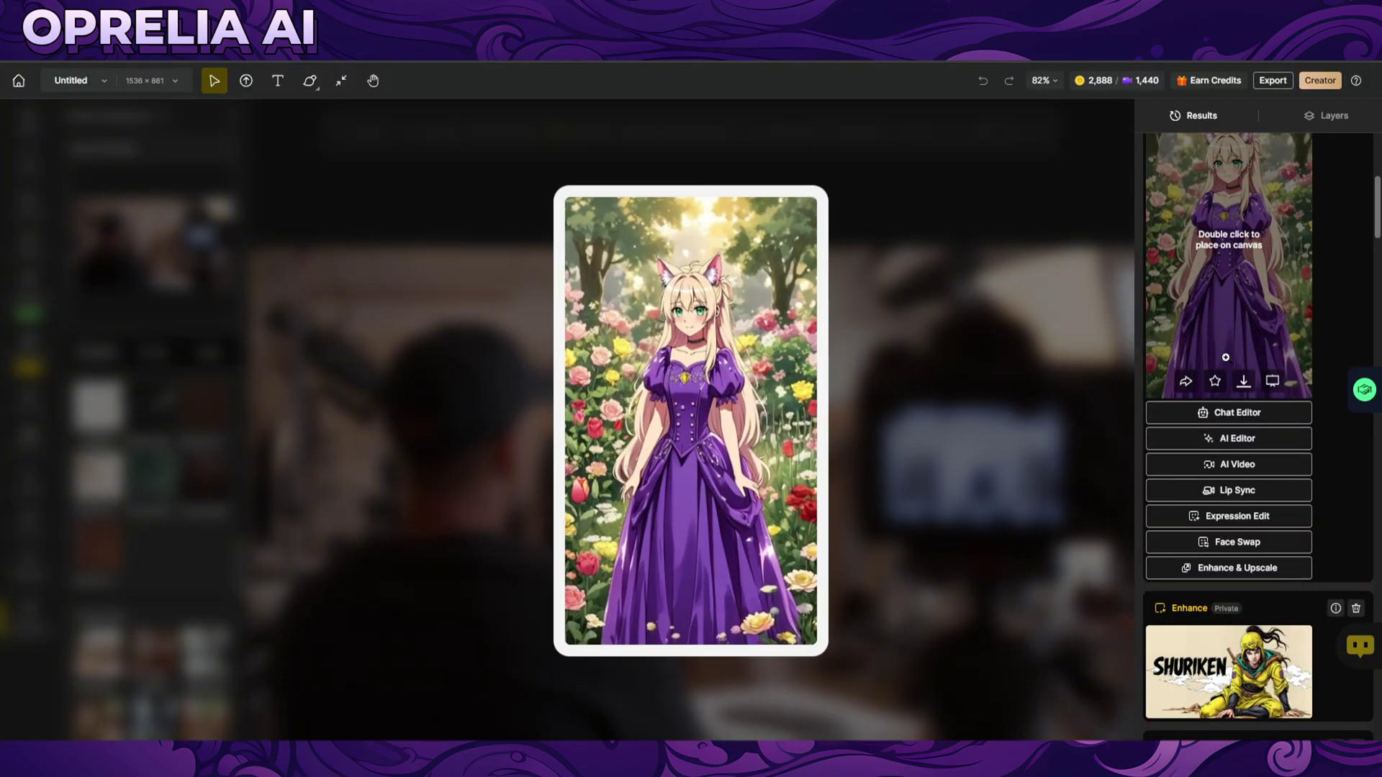
scroll(1326, 287, up, 5)
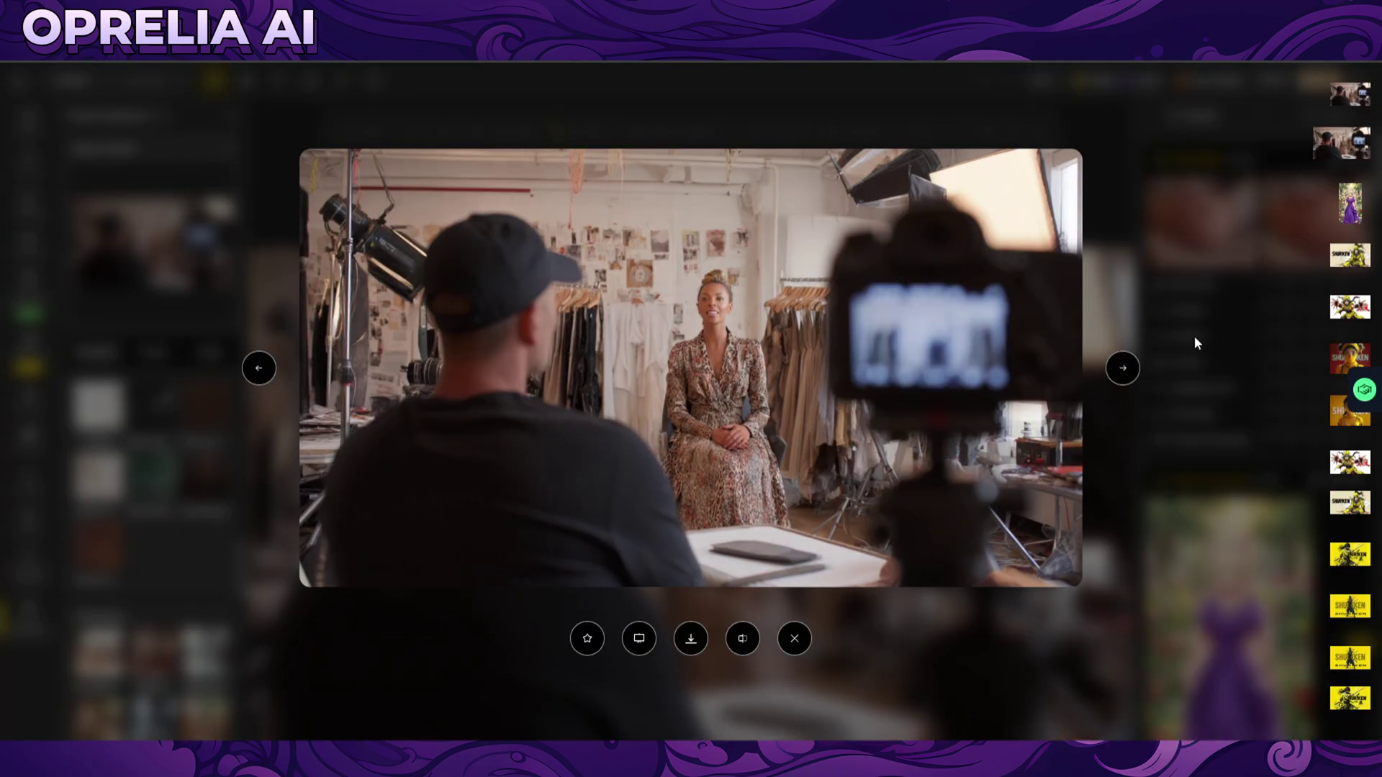
click(259, 369)
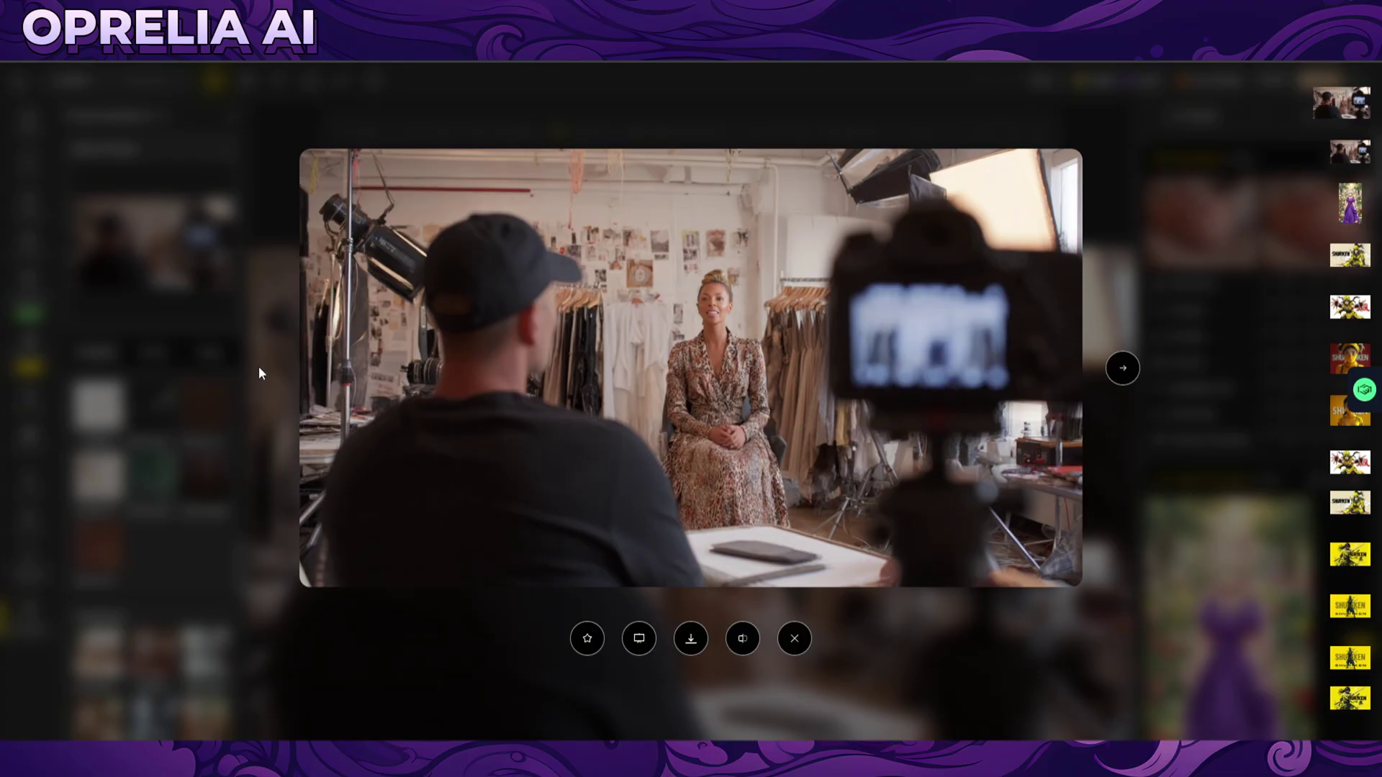
click(1122, 370)
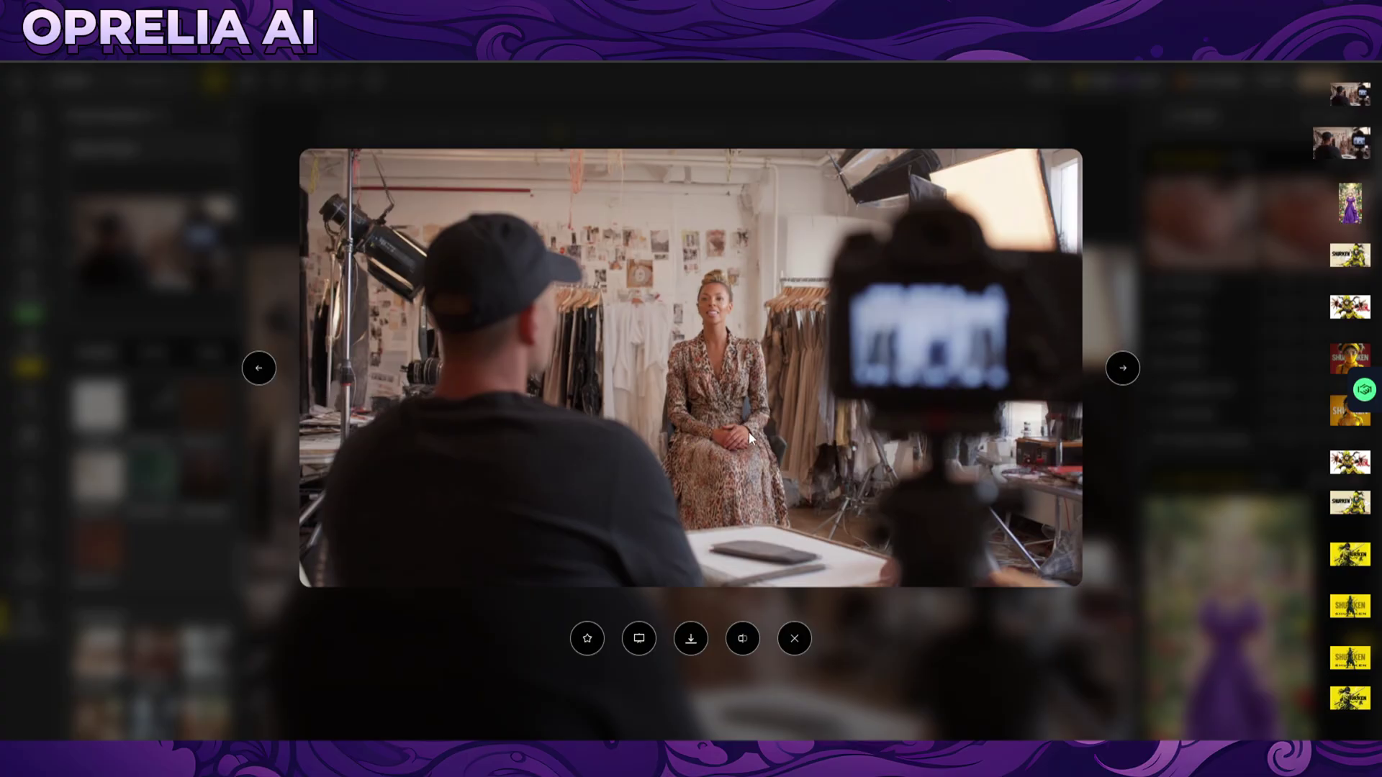
click(1123, 368)
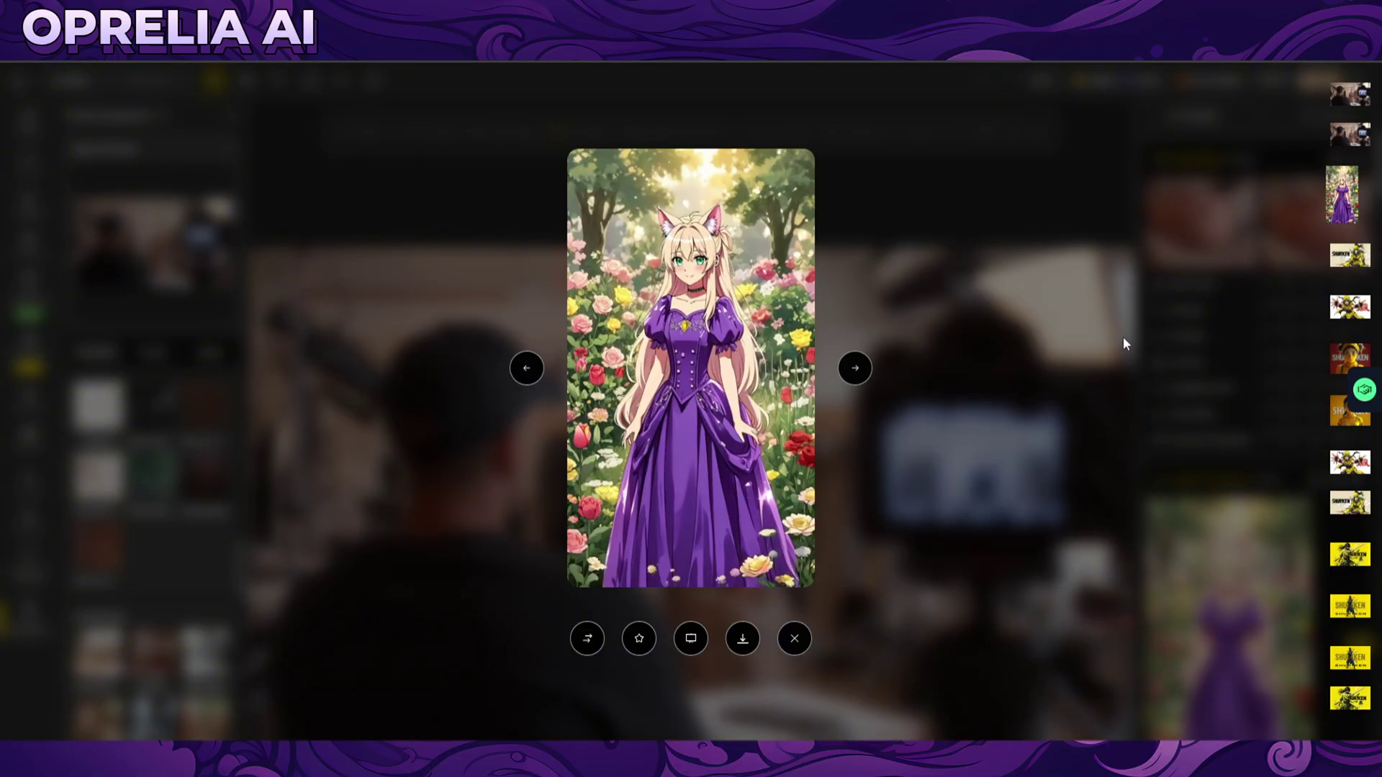
click(1123, 337)
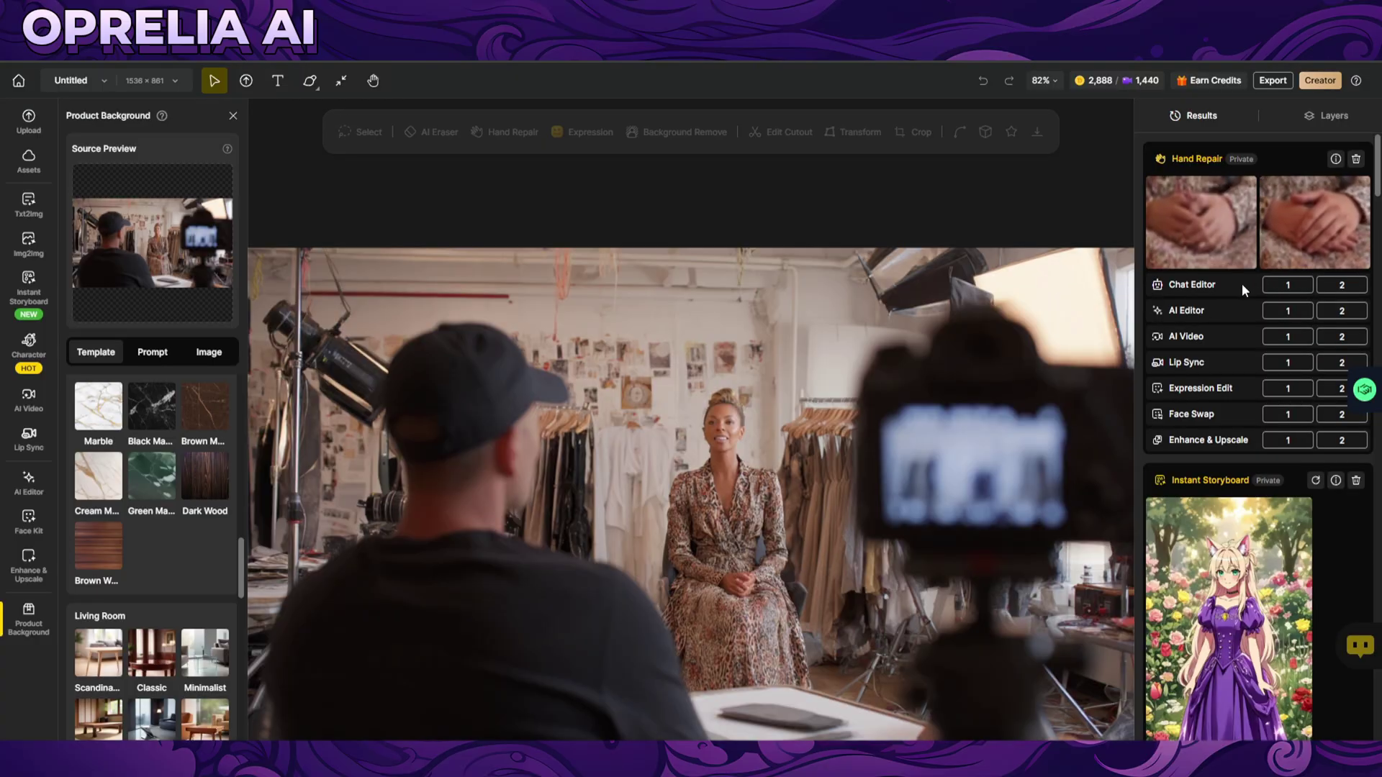
click(1319, 226)
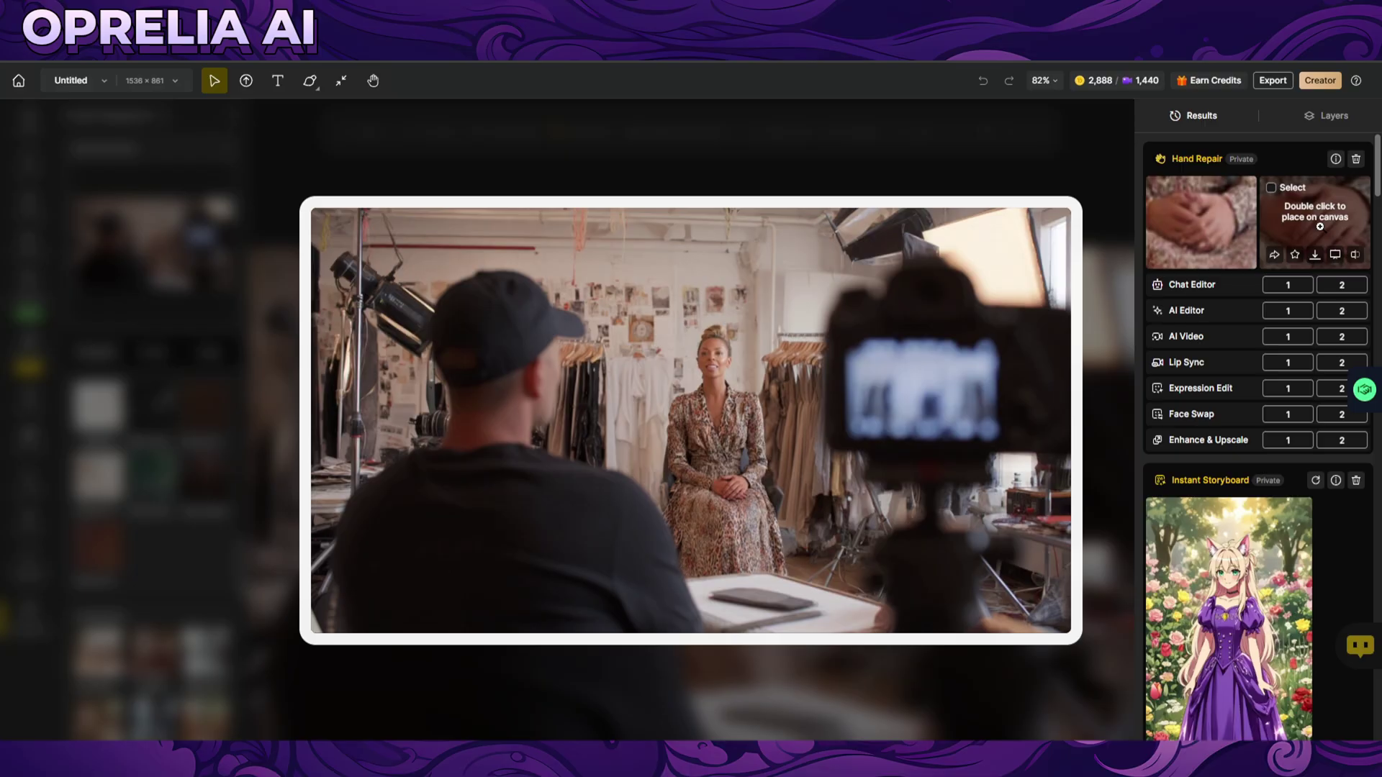
Step: Close the enlarged image view and reload the Dzine editor
click(1076, 286)
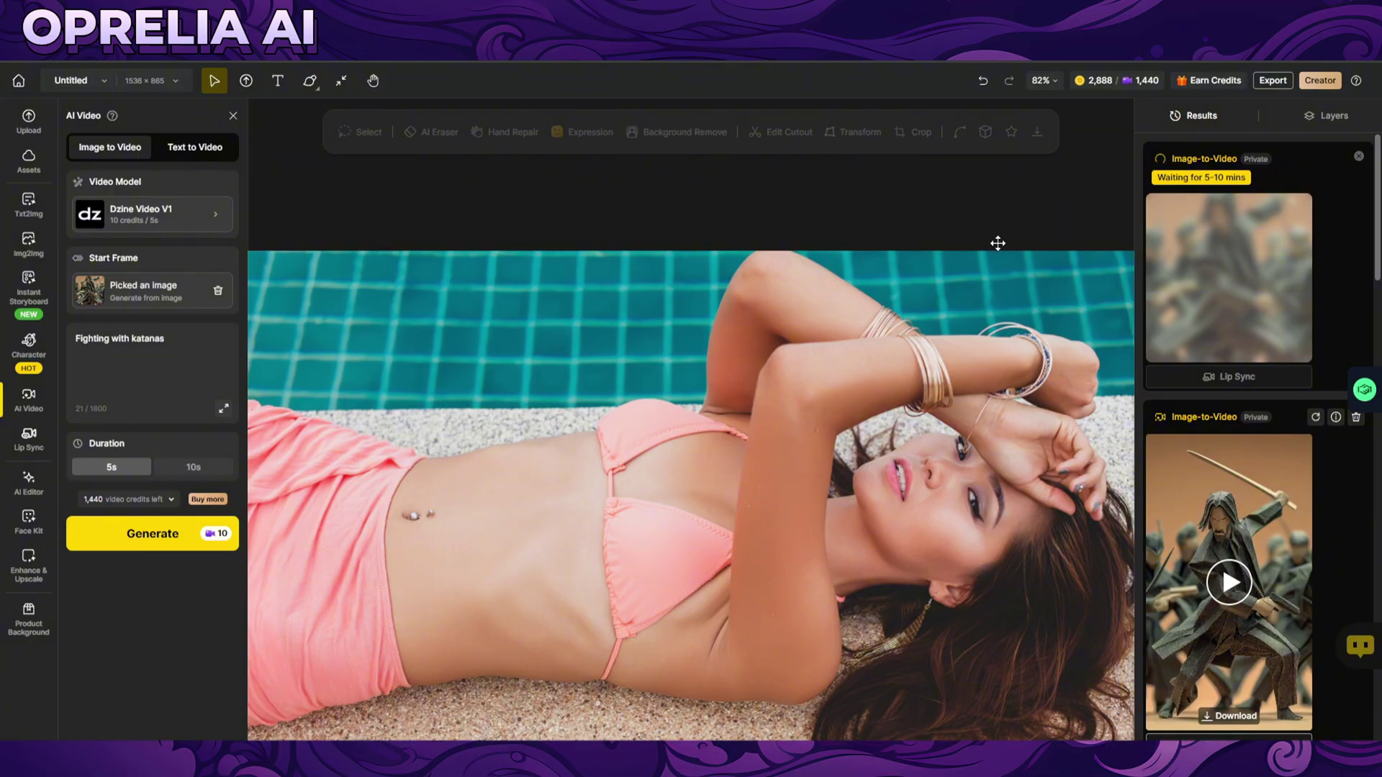
key(F5)
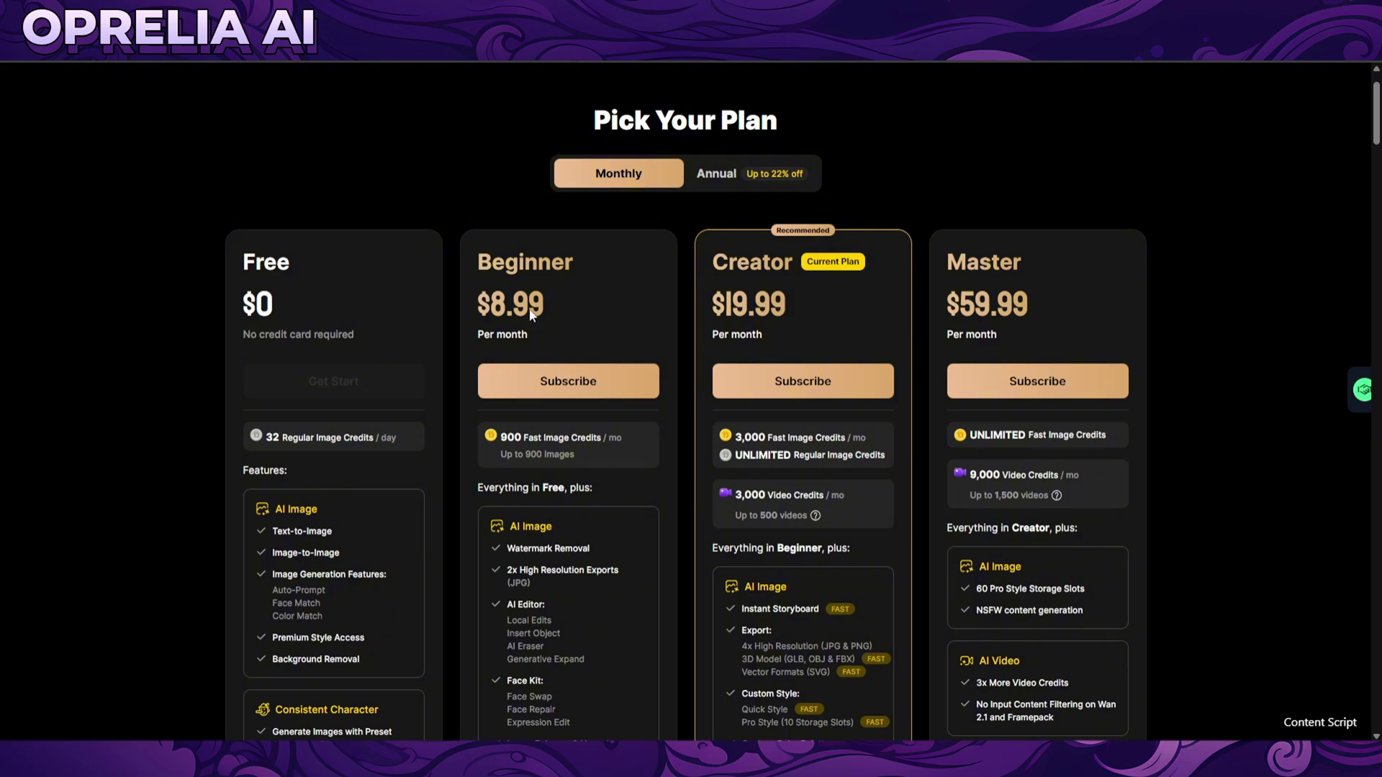
click(711, 183)
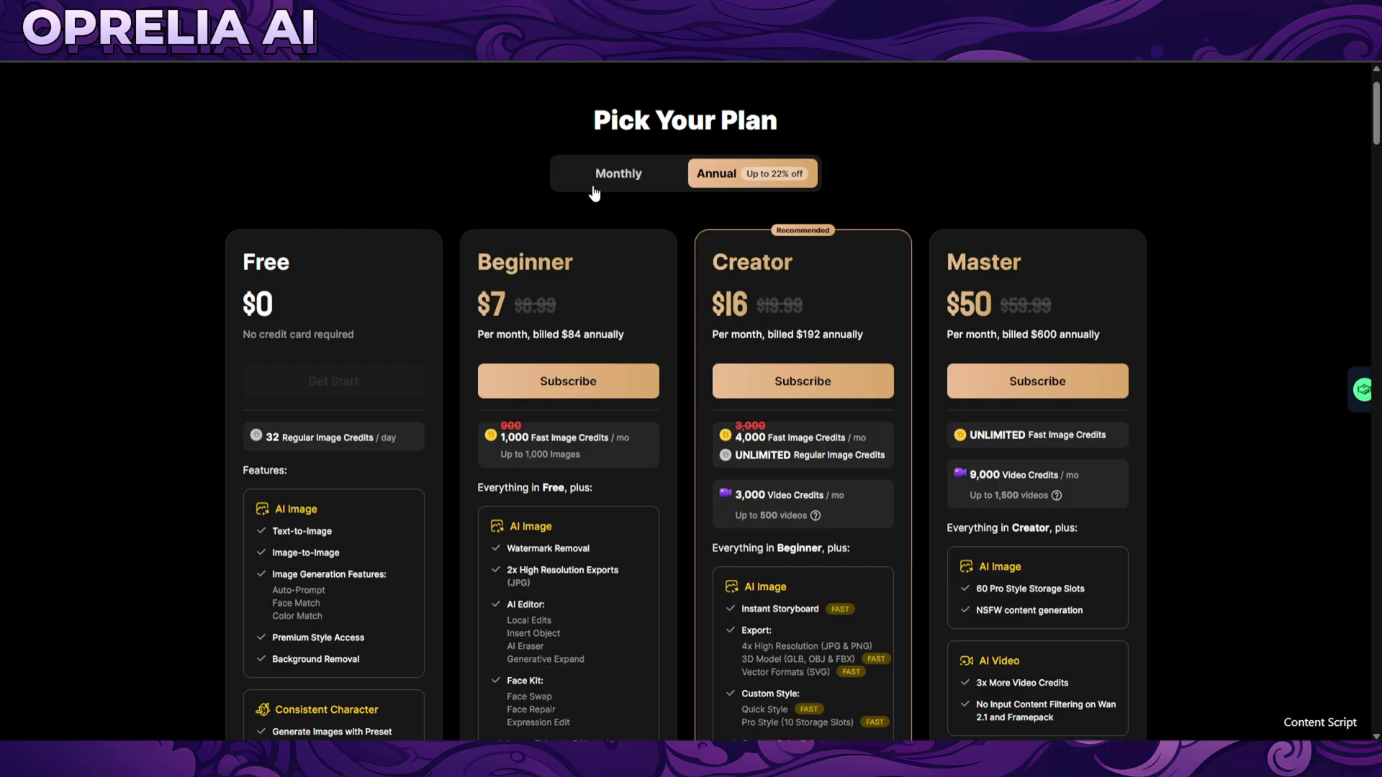
click(615, 177)
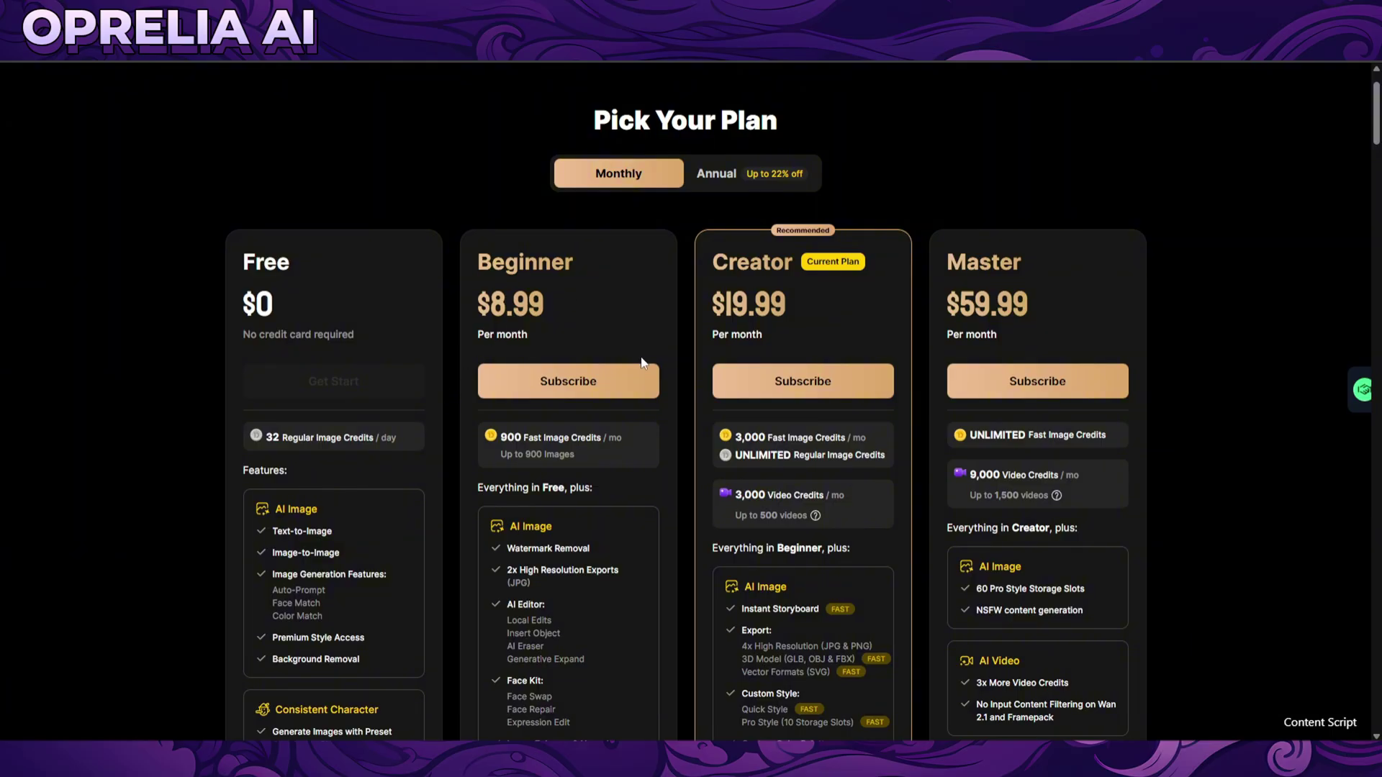
scroll(605, 373, down, 3)
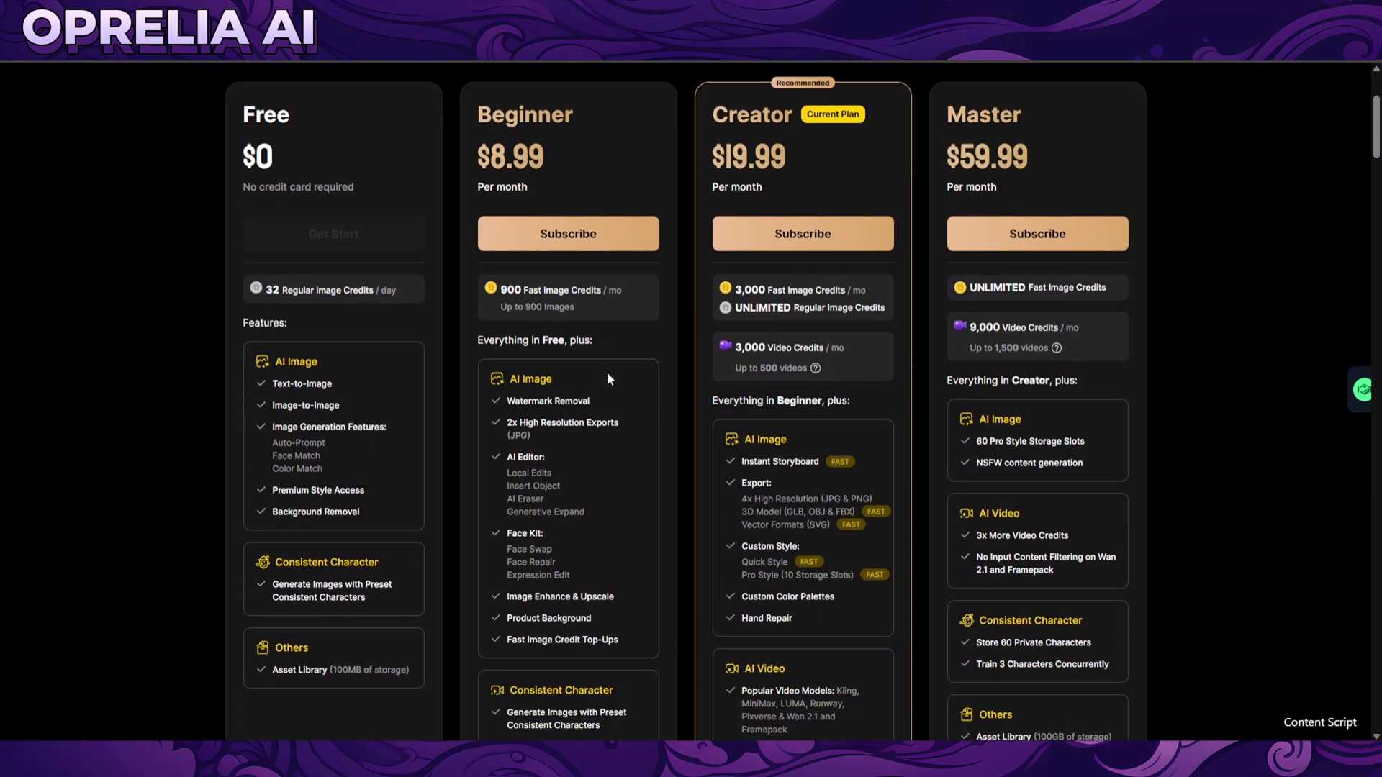
scroll(607, 372, down, 5)
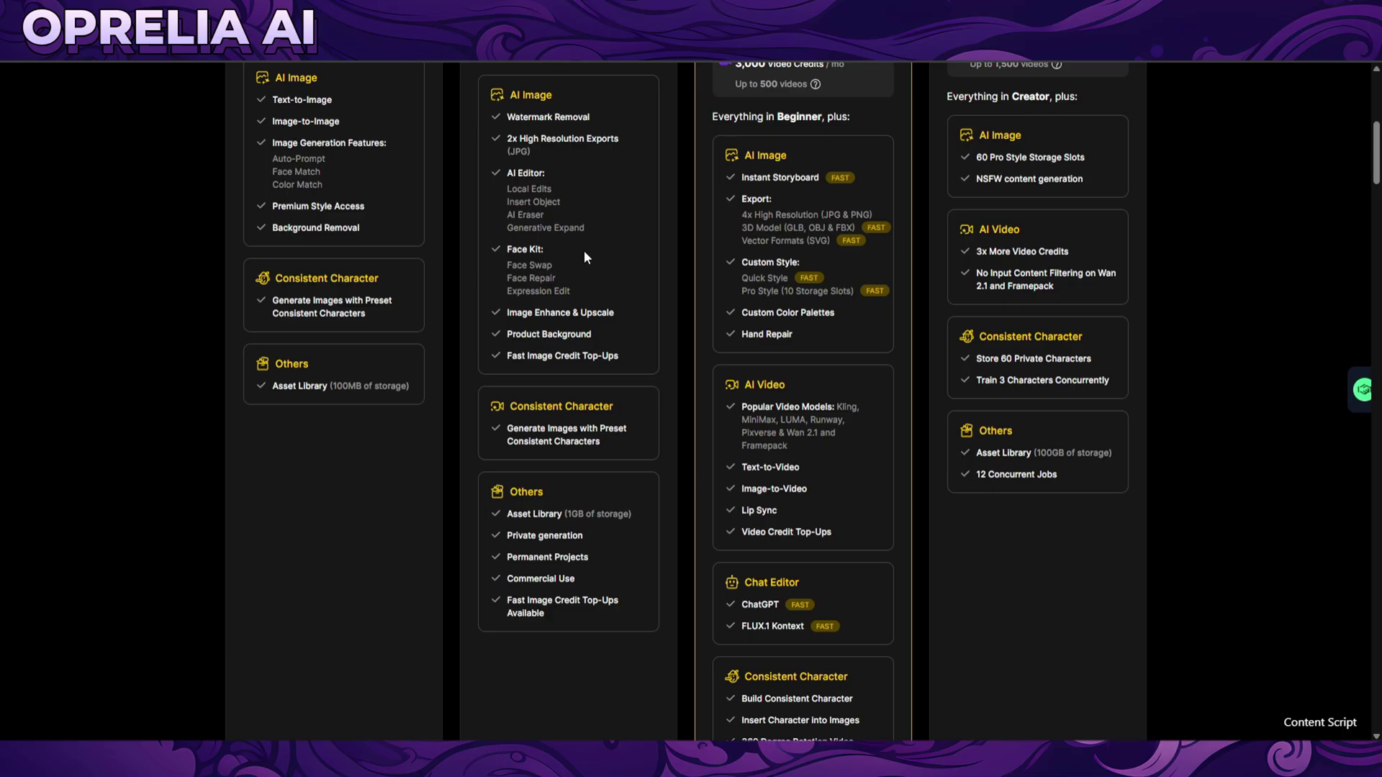
scroll(582, 224, up, 1)
scroll(828, 428, up, 4)
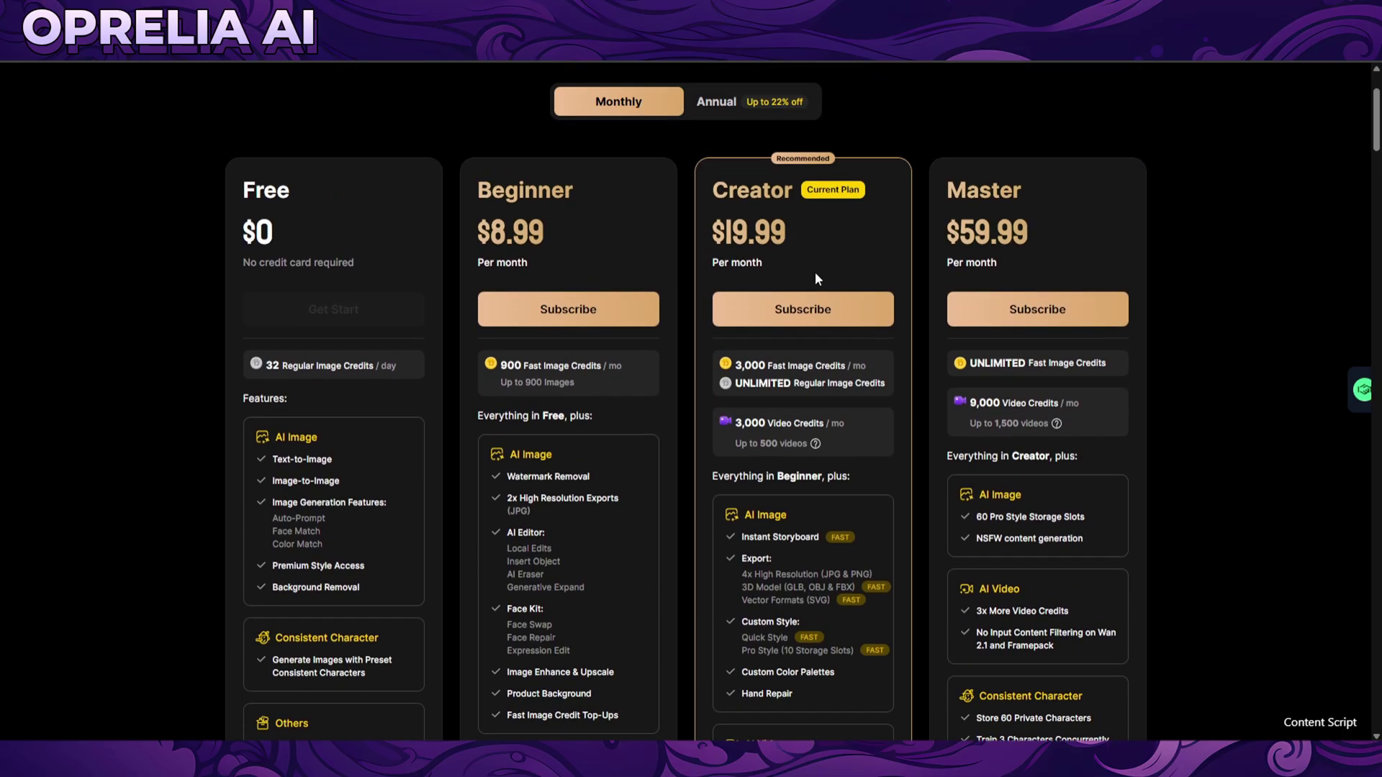
scroll(838, 412, down, 2)
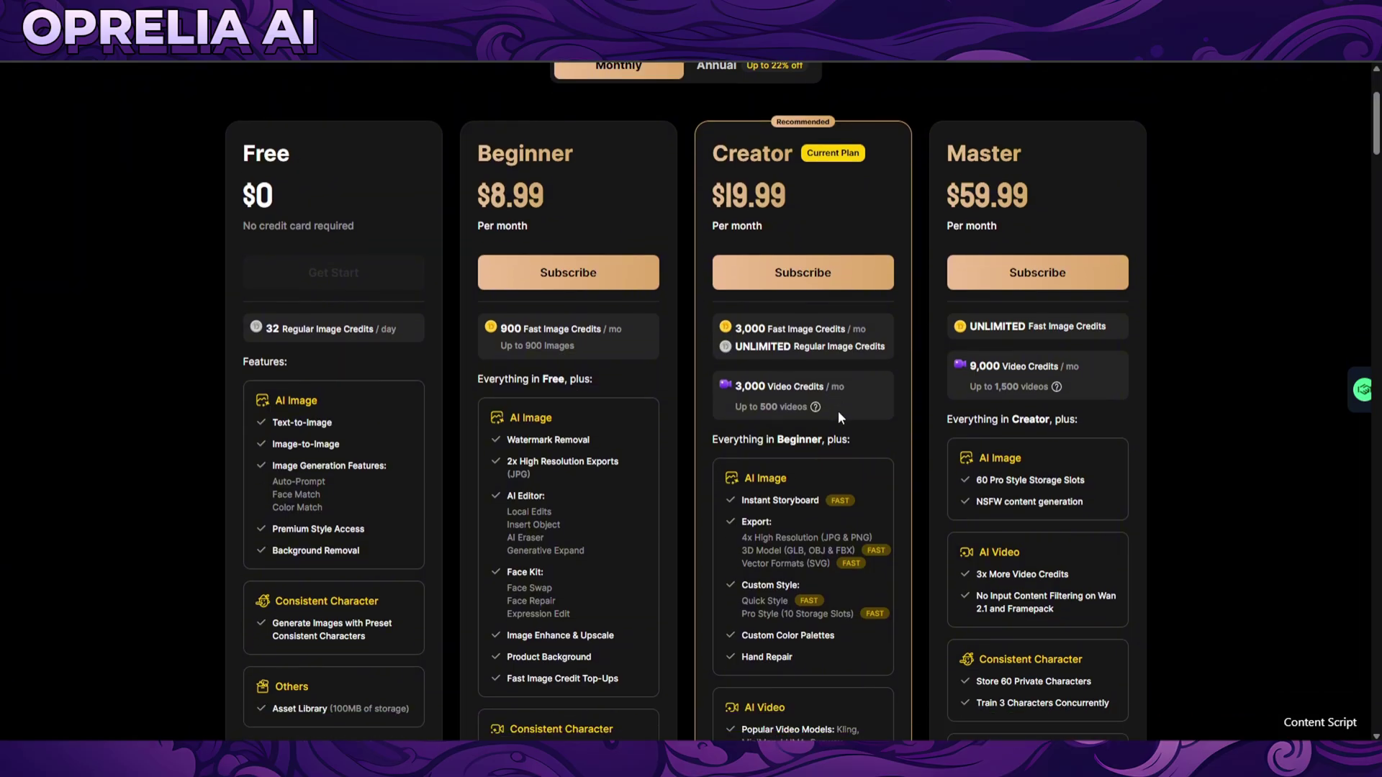
drag(716, 239, 867, 243)
drag(758, 240, 853, 243)
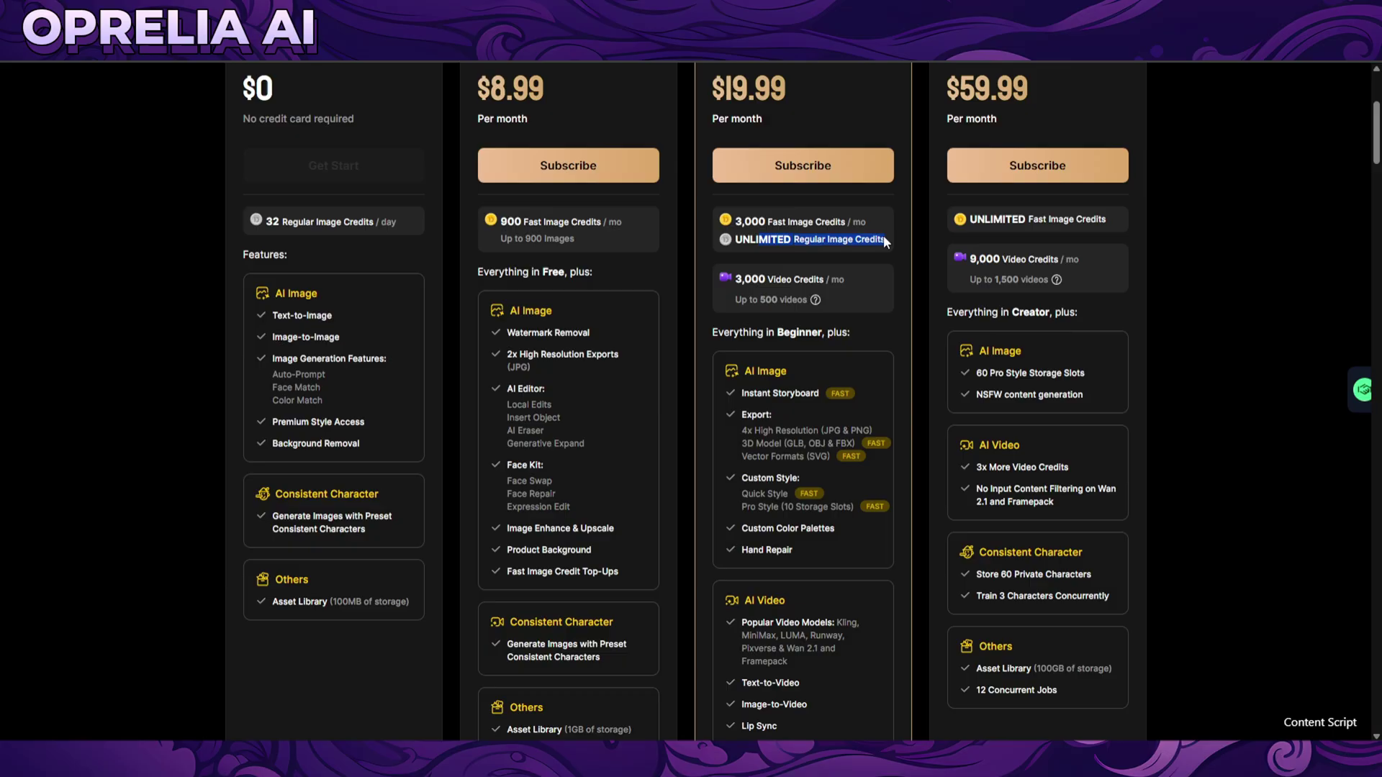
click(886, 243)
drag(732, 240, 890, 243)
click(890, 238)
mouse_move(876, 245)
mouse_down()
mouse_move(706, 254)
mouse_move(883, 239)
mouse_up()
click(878, 234)
scroll(771, 256, down, 1)
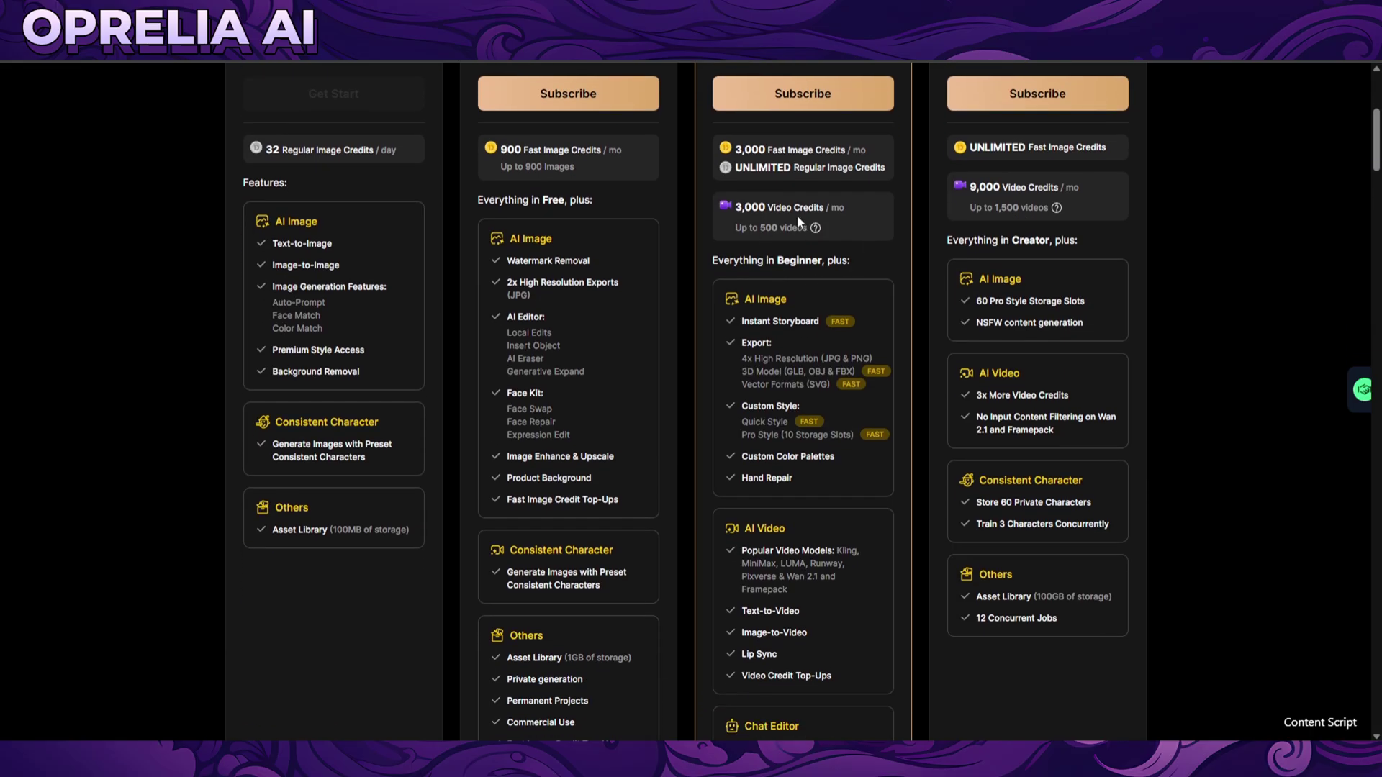
drag(746, 212, 858, 209)
click(858, 208)
scroll(772, 292, up, 4)
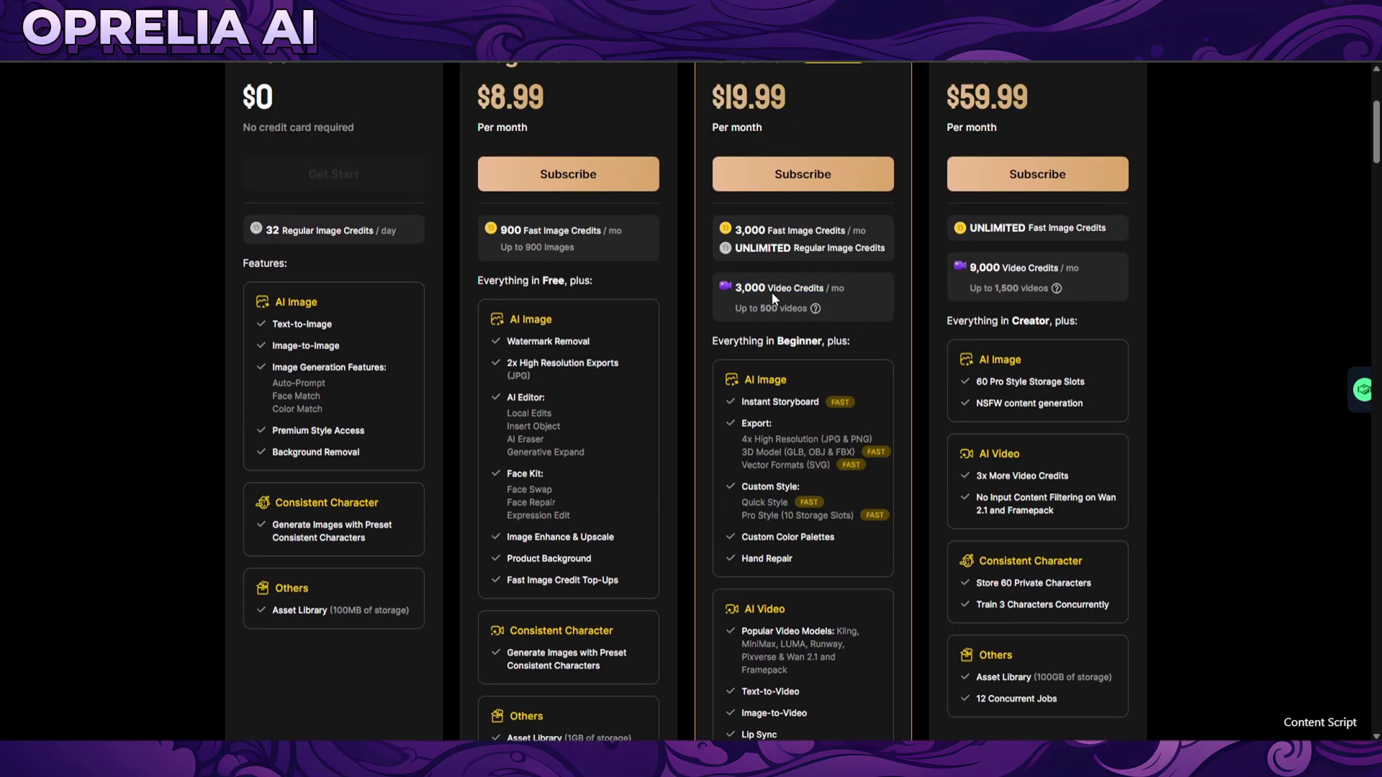
scroll(806, 404, down, 1)
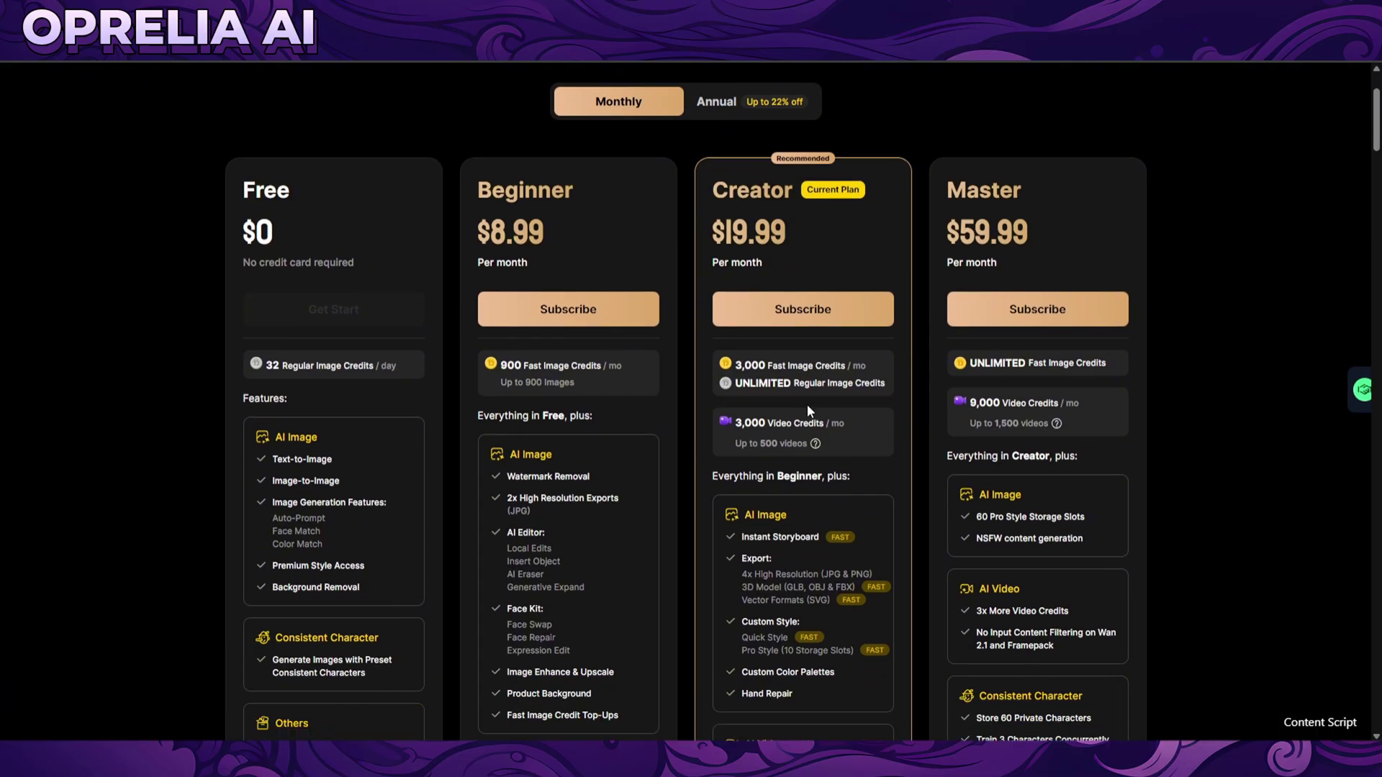
scroll(770, 417, down, 1)
drag(723, 360, 858, 357)
click(822, 381)
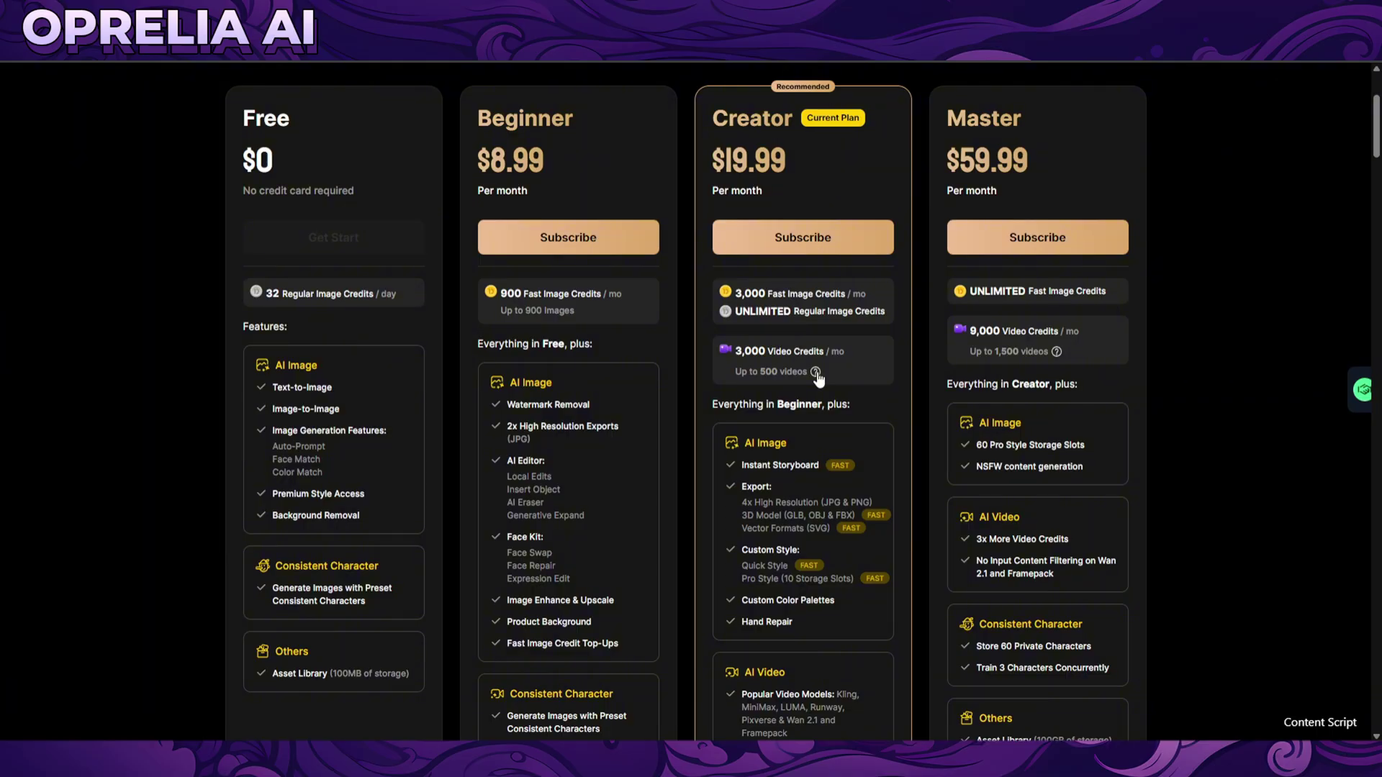
scroll(818, 376, down, 3)
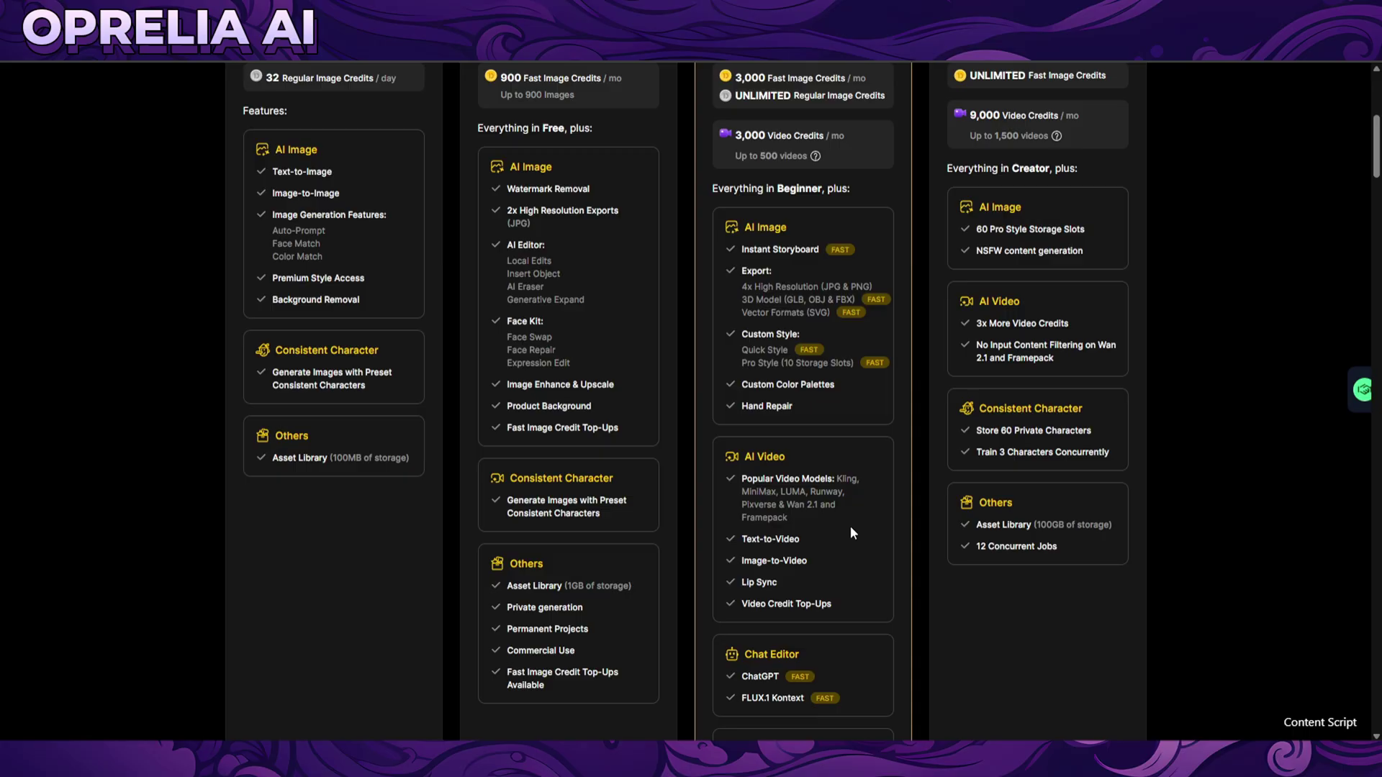
scroll(854, 501, down, 3)
scroll(857, 497, down, 4)
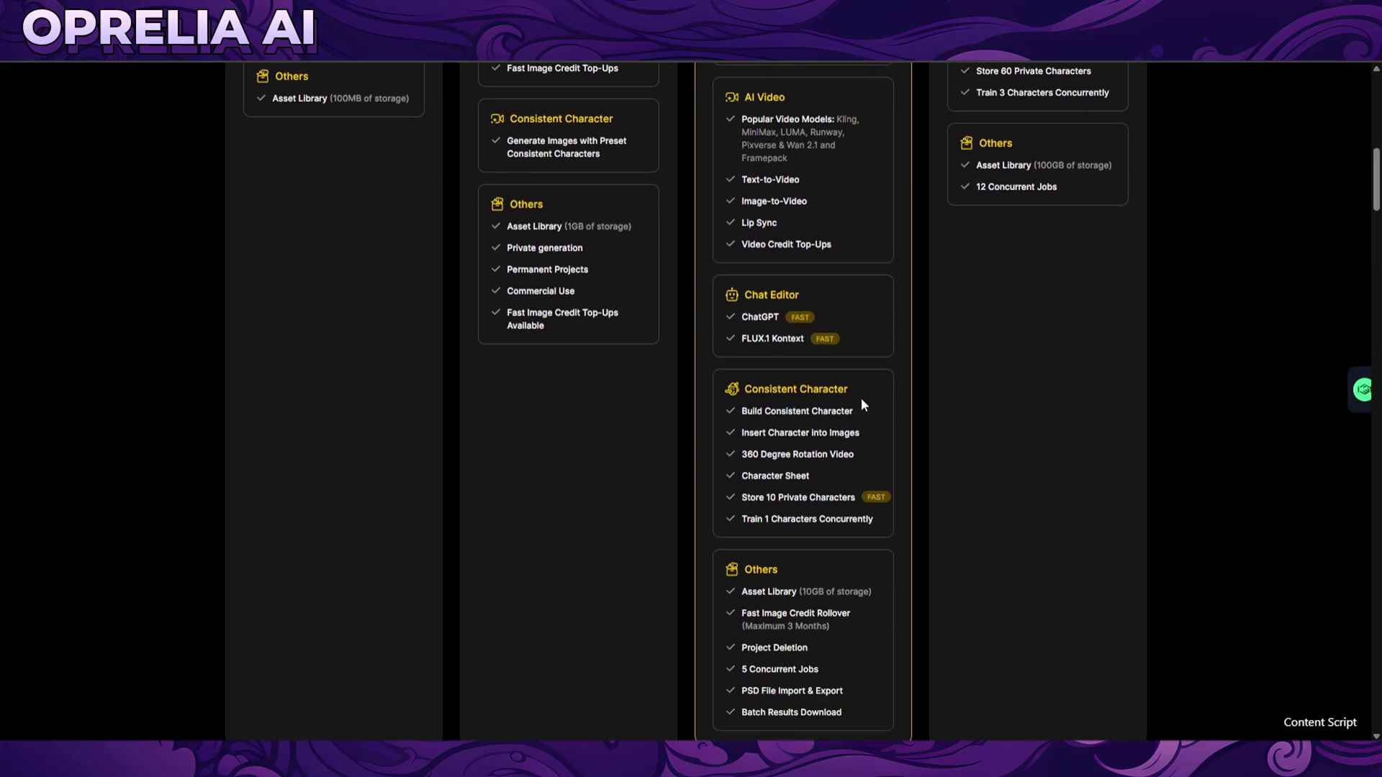
scroll(812, 592, up, 10)
scroll(1095, 287, up, 2)
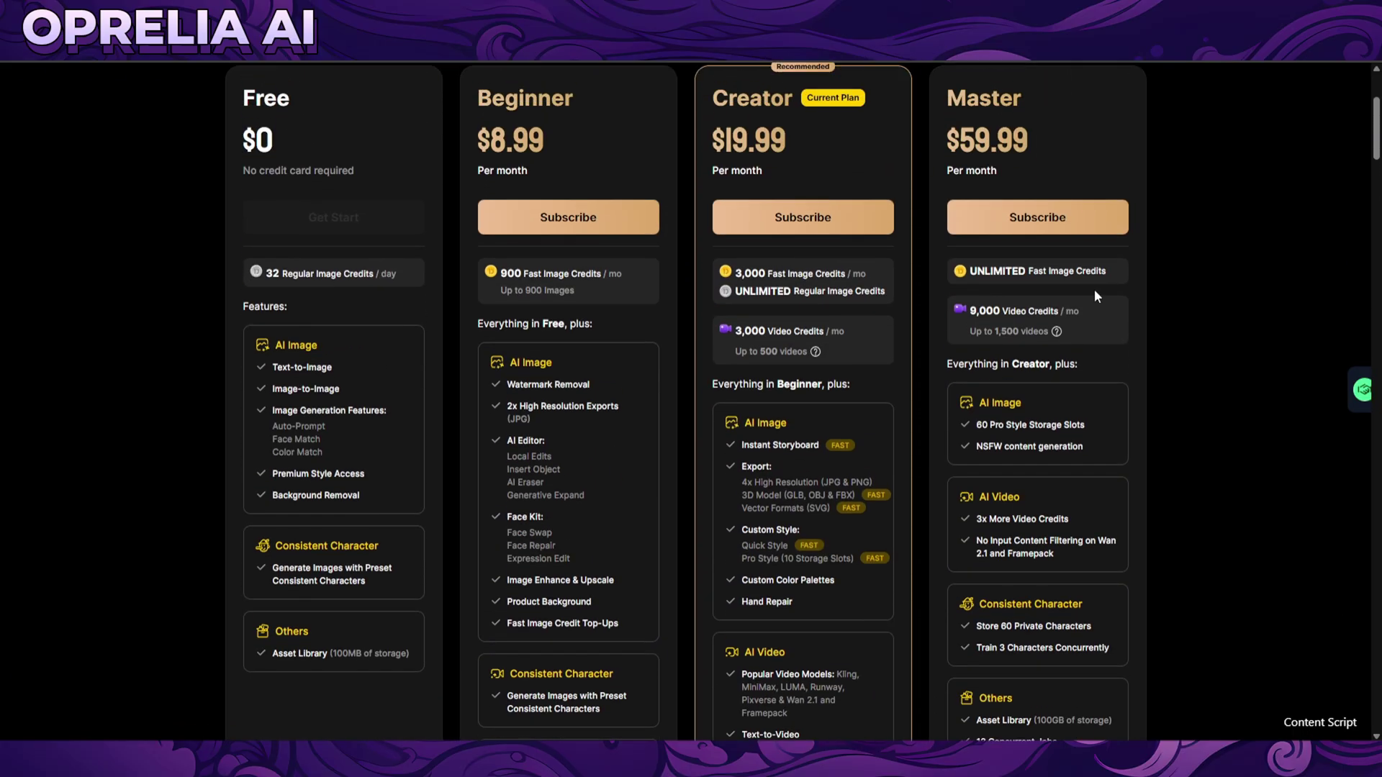
scroll(1077, 240, down, 1)
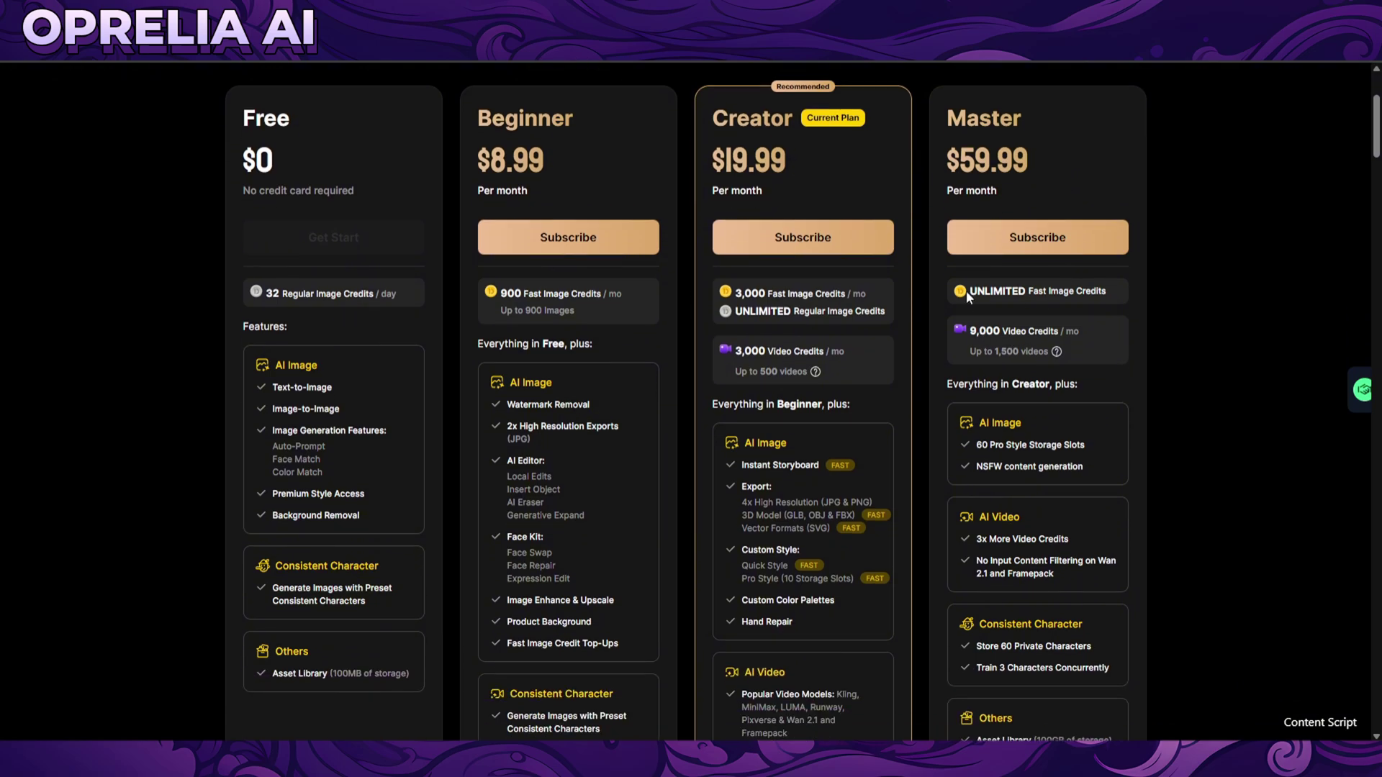
click(1108, 303)
Step: Set the image credit top-up to 800 ($8) and pick 8,100 extra video credits ($50)
scroll(1095, 317, down, 10)
scroll(796, 332, down, 3)
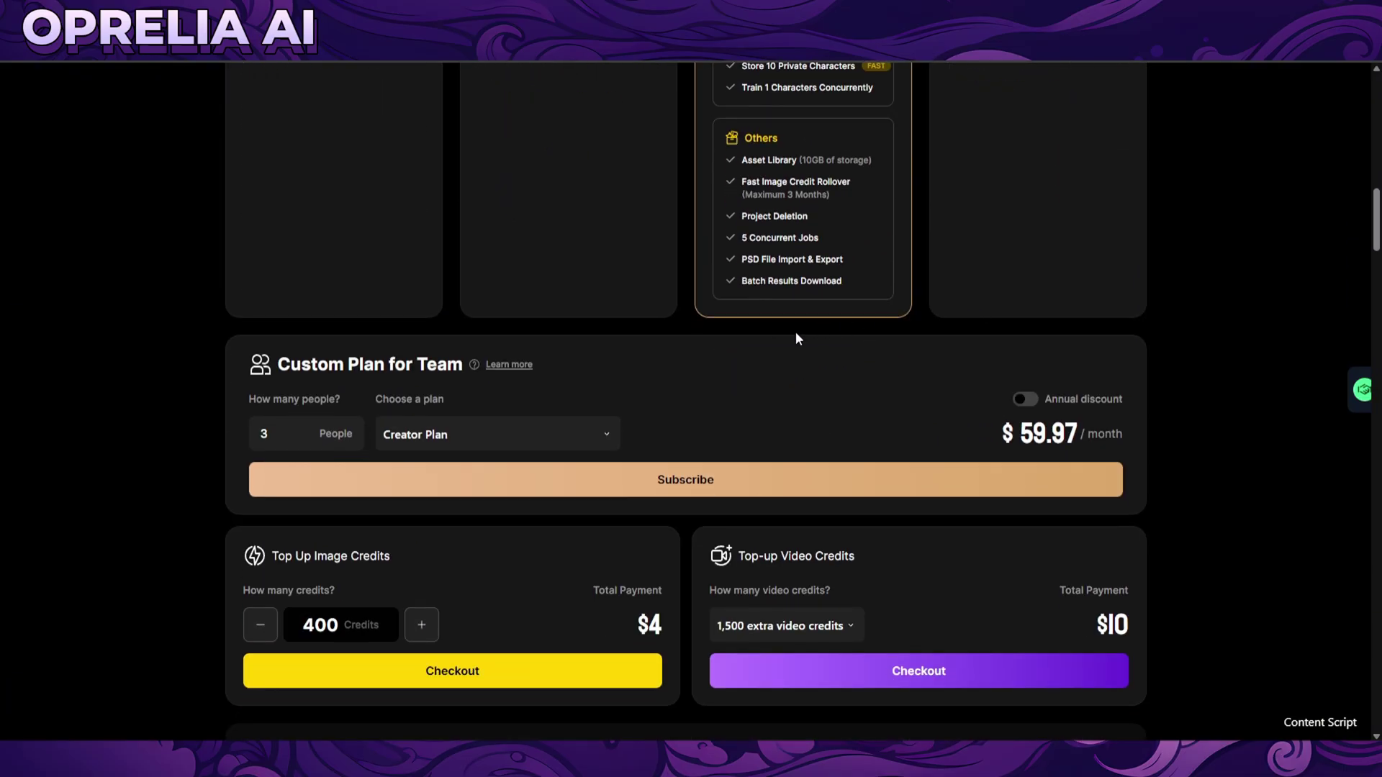
click(423, 480)
click(422, 480)
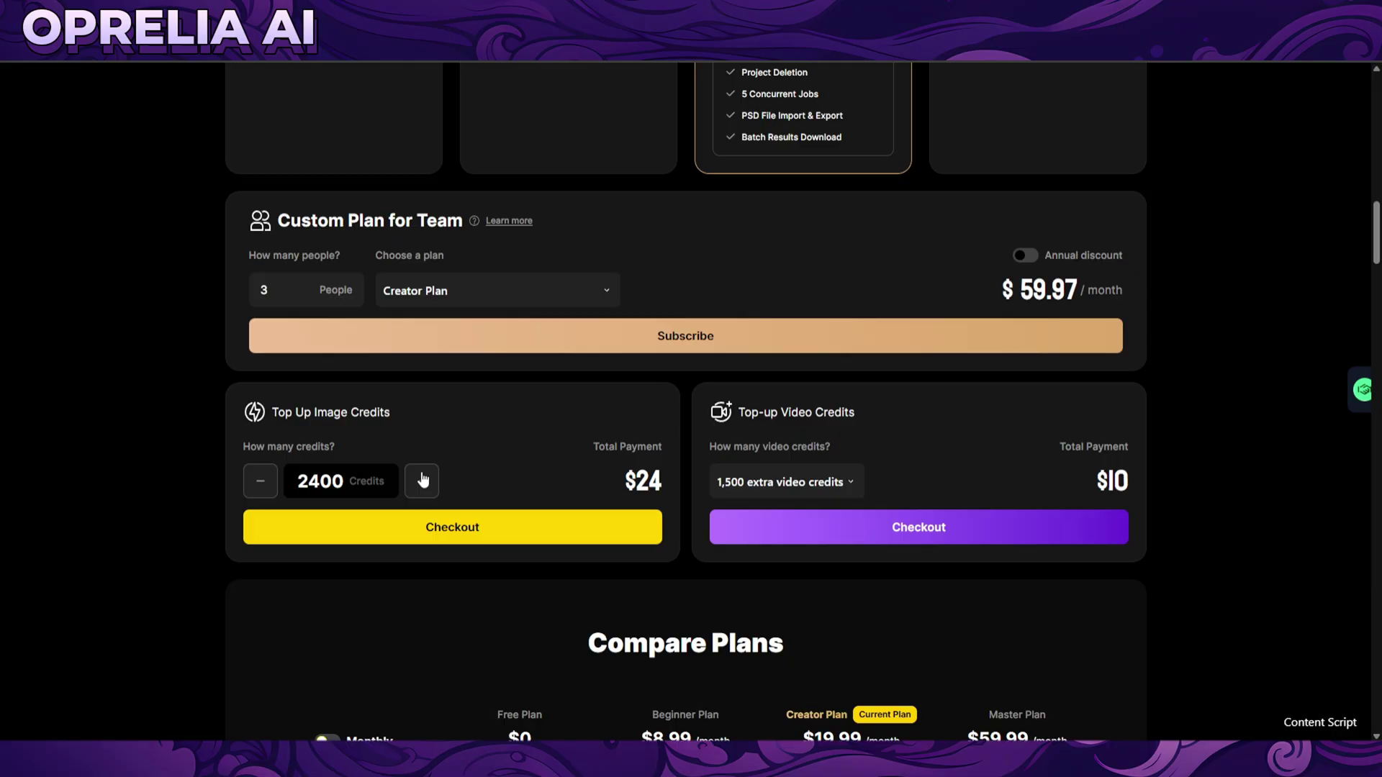
click(423, 480)
click(259, 494)
click(260, 494)
click(796, 495)
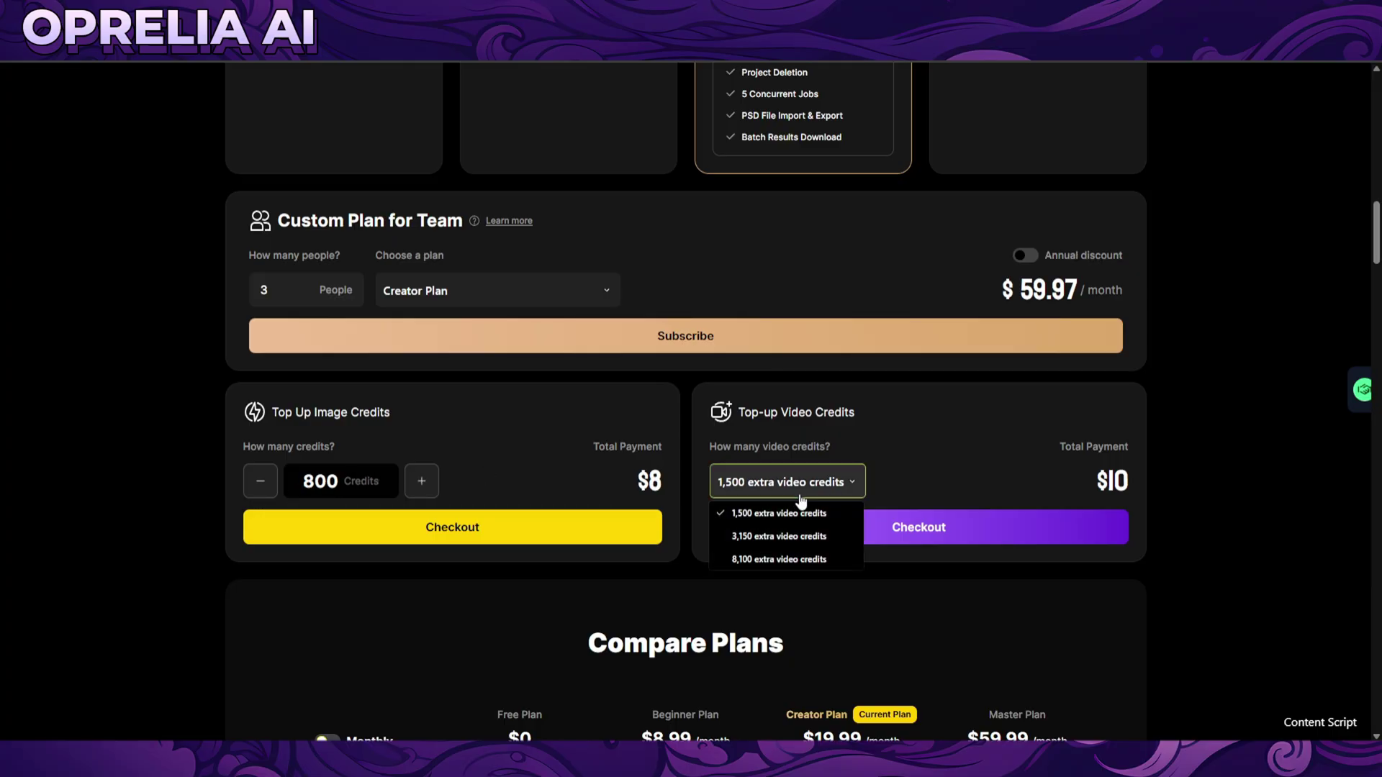
click(816, 561)
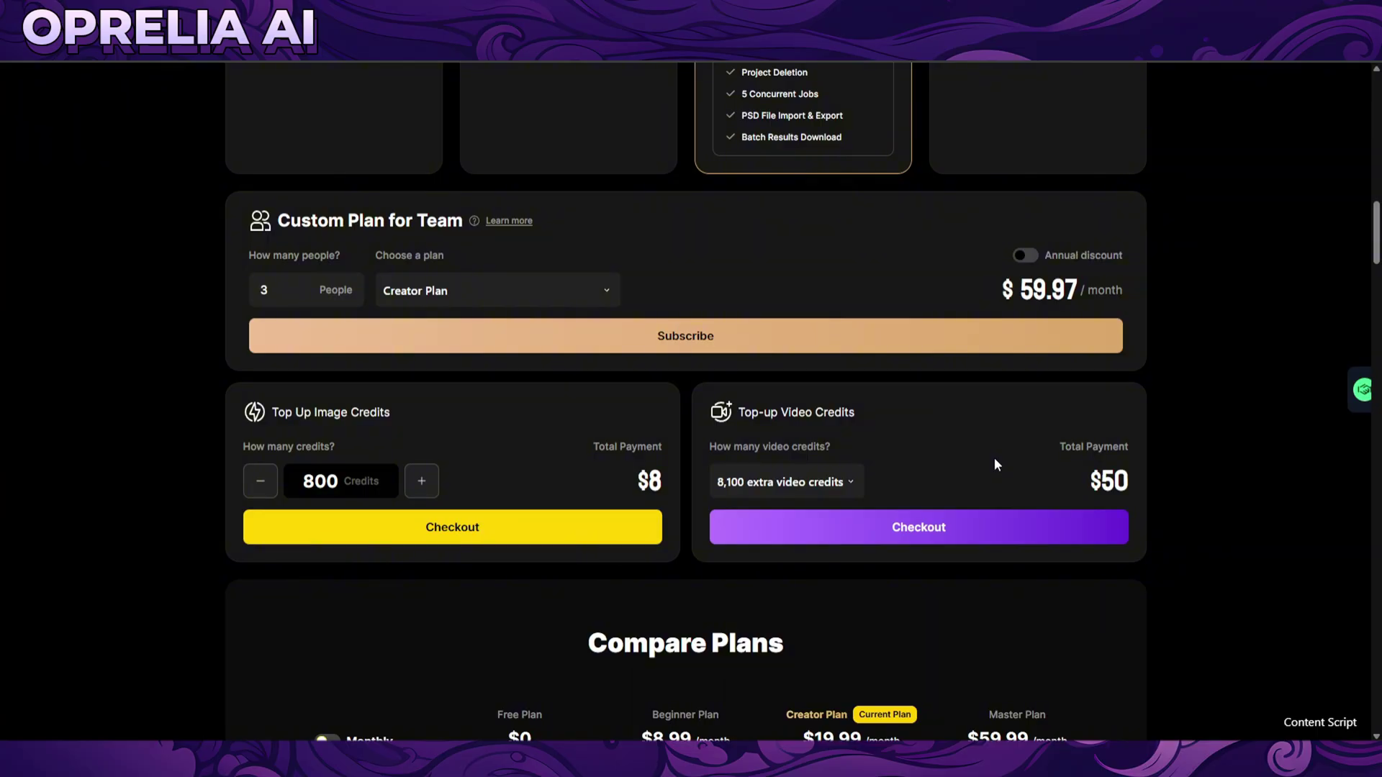
Step: Scroll through the Compare Plans table and head back to the editor
scroll(996, 461, down, 6)
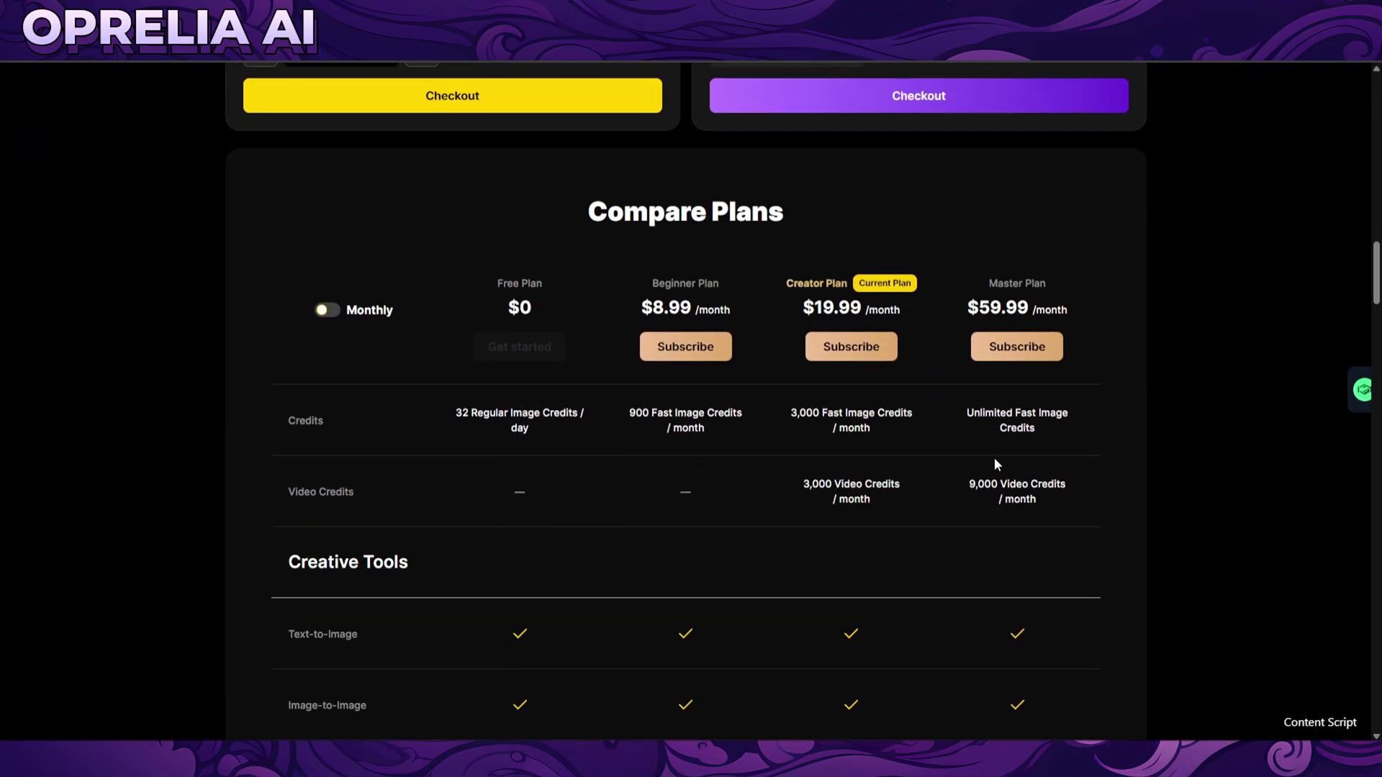
scroll(995, 461, down, 5)
scroll(996, 460, up, 8)
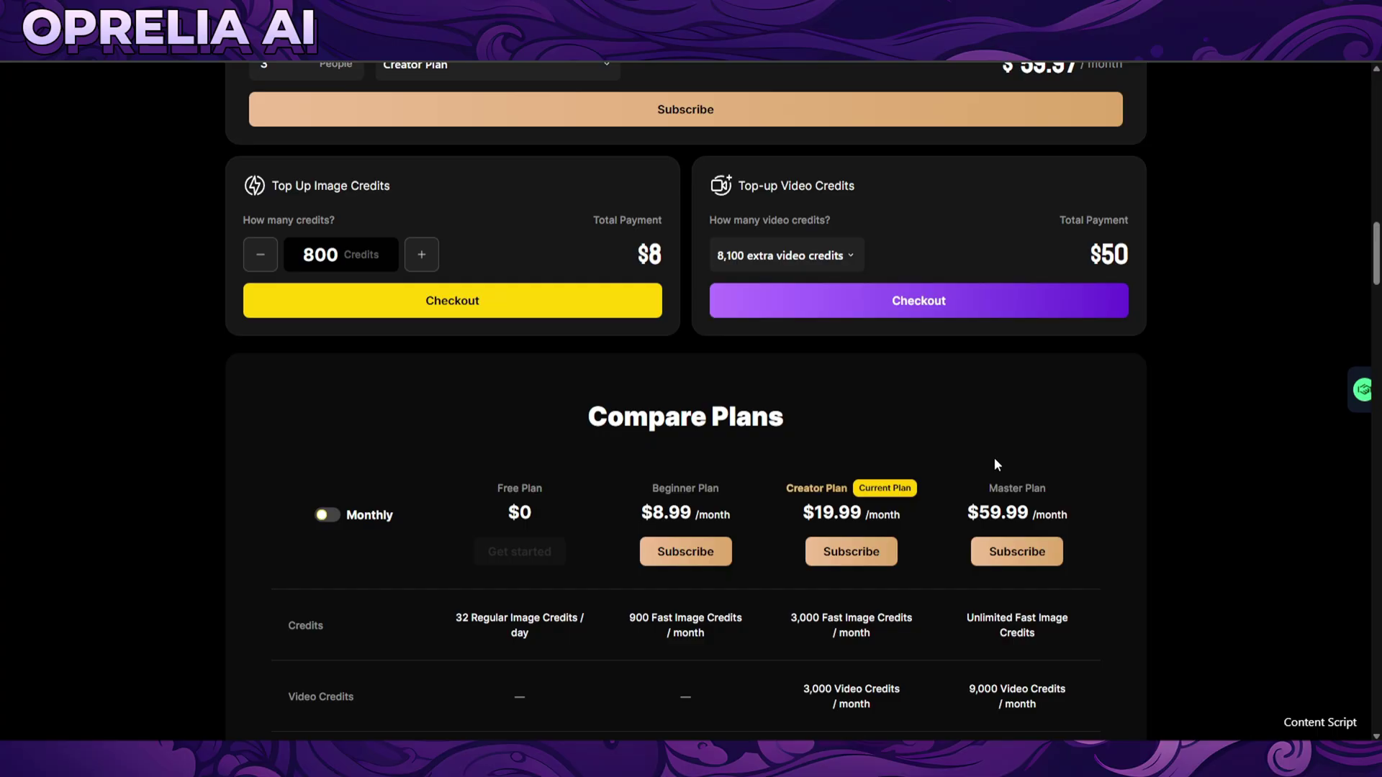
scroll(995, 458, down, 10)
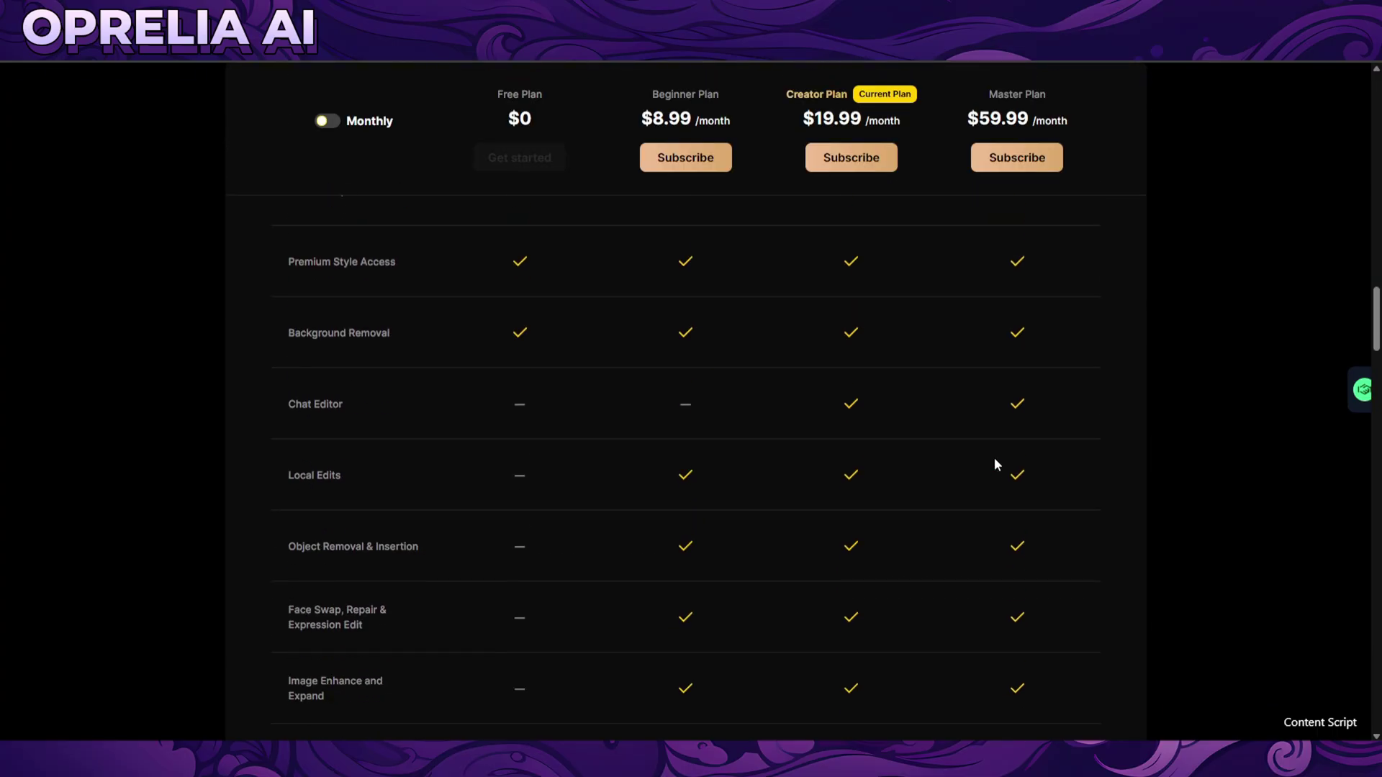
scroll(995, 461, down, 14)
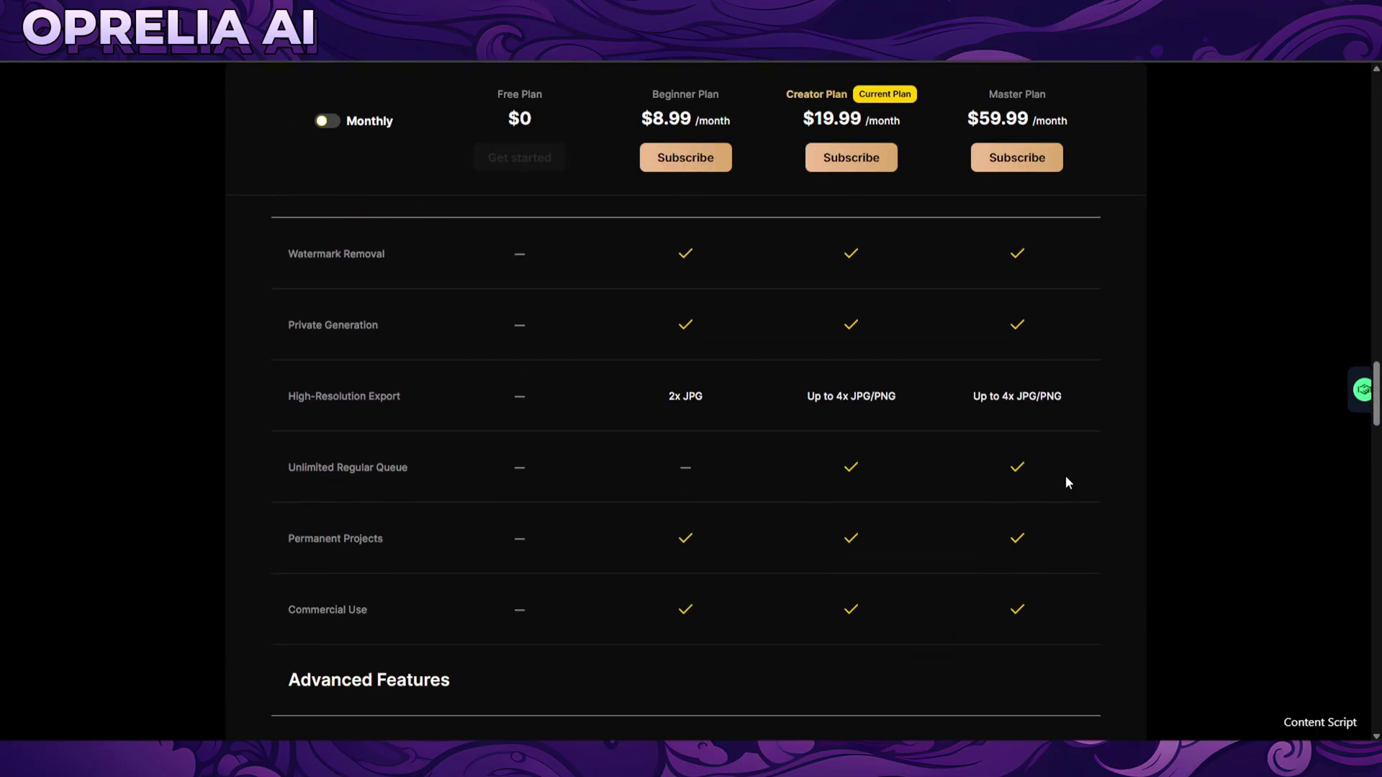
scroll(1066, 475, down, 15)
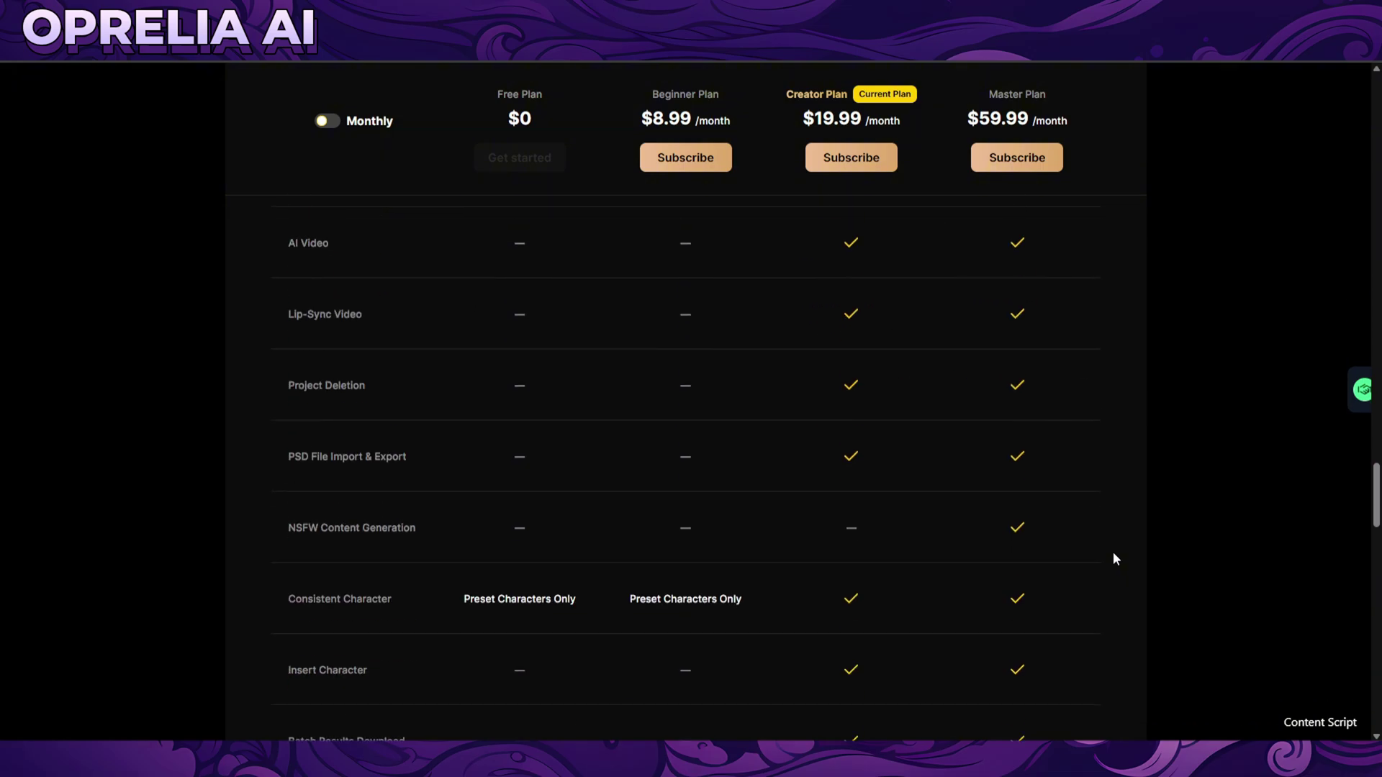
scroll(1118, 550, down, 7)
middle_click(1138, 549)
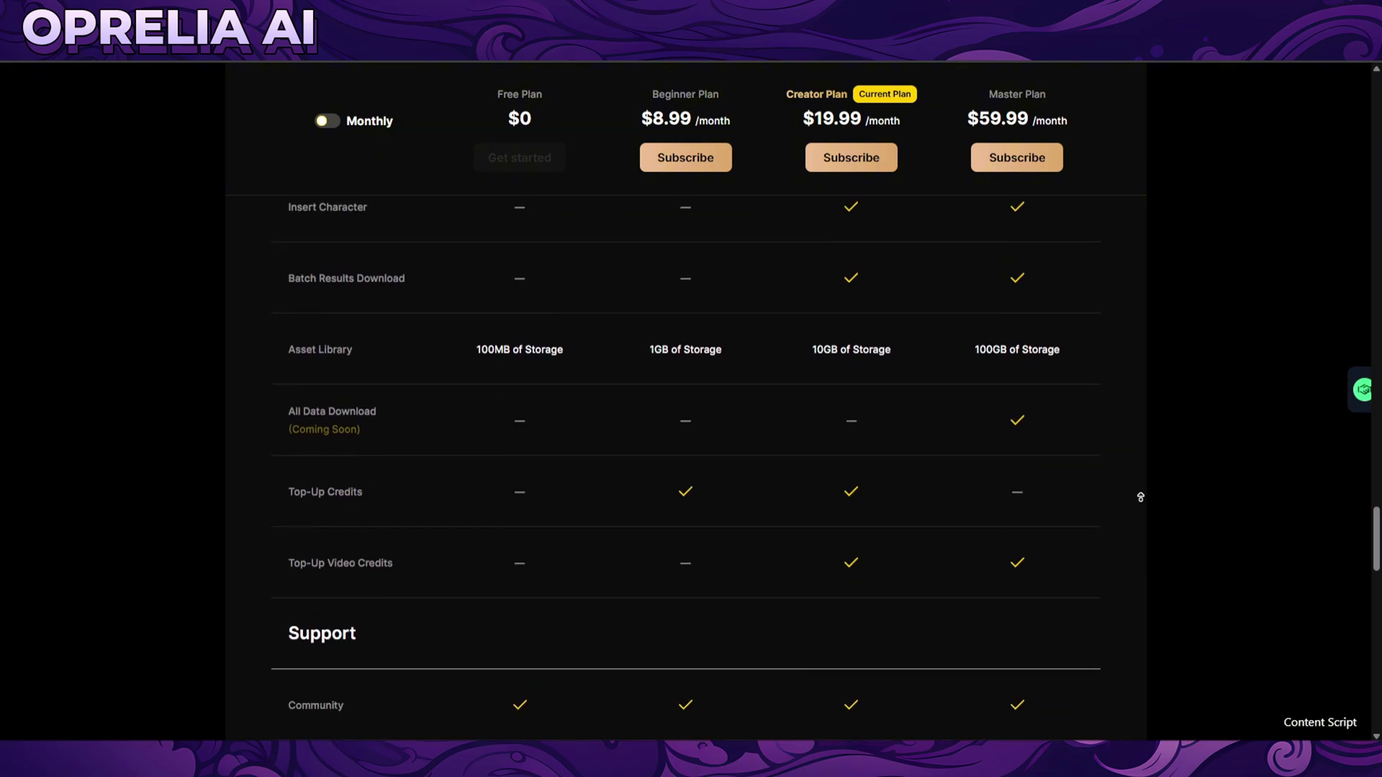
scroll(1140, 497, up, 20)
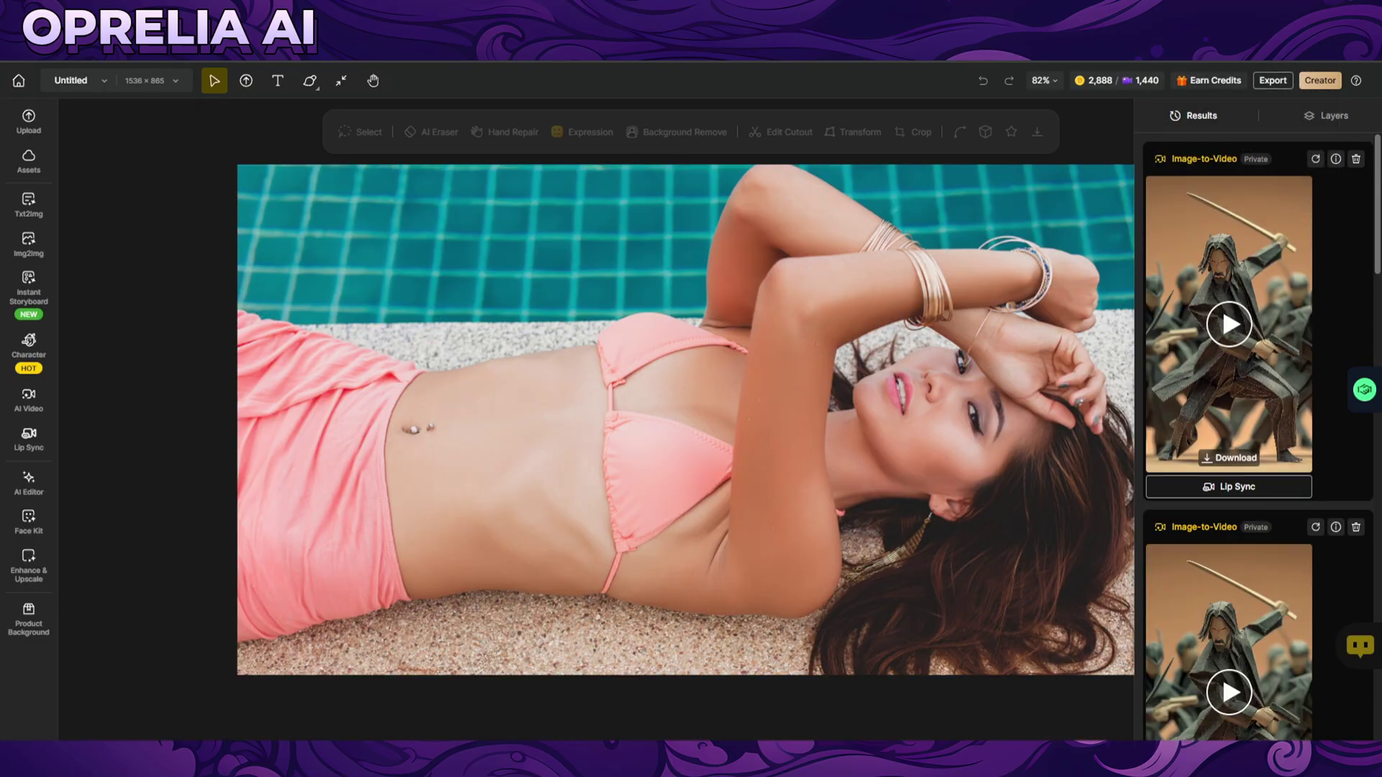
click(1233, 303)
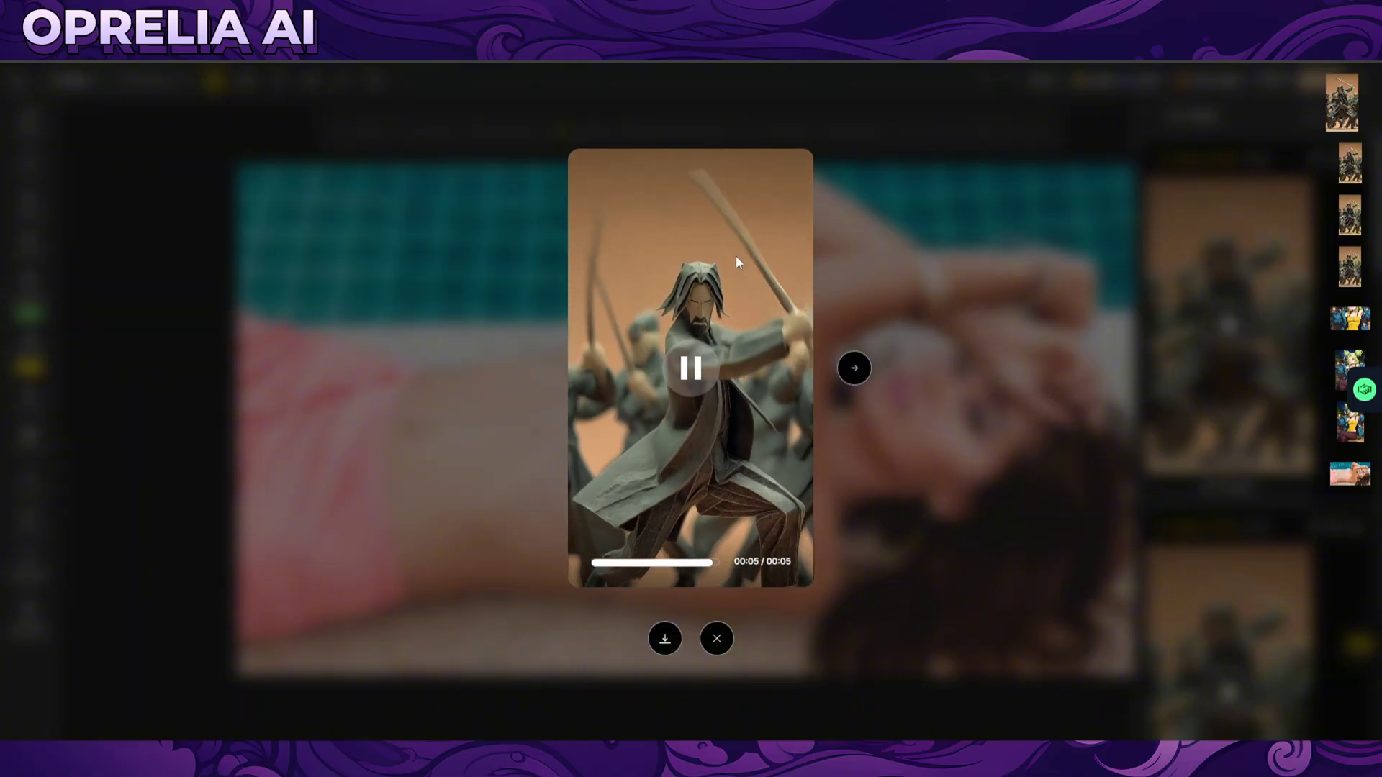
click(960, 135)
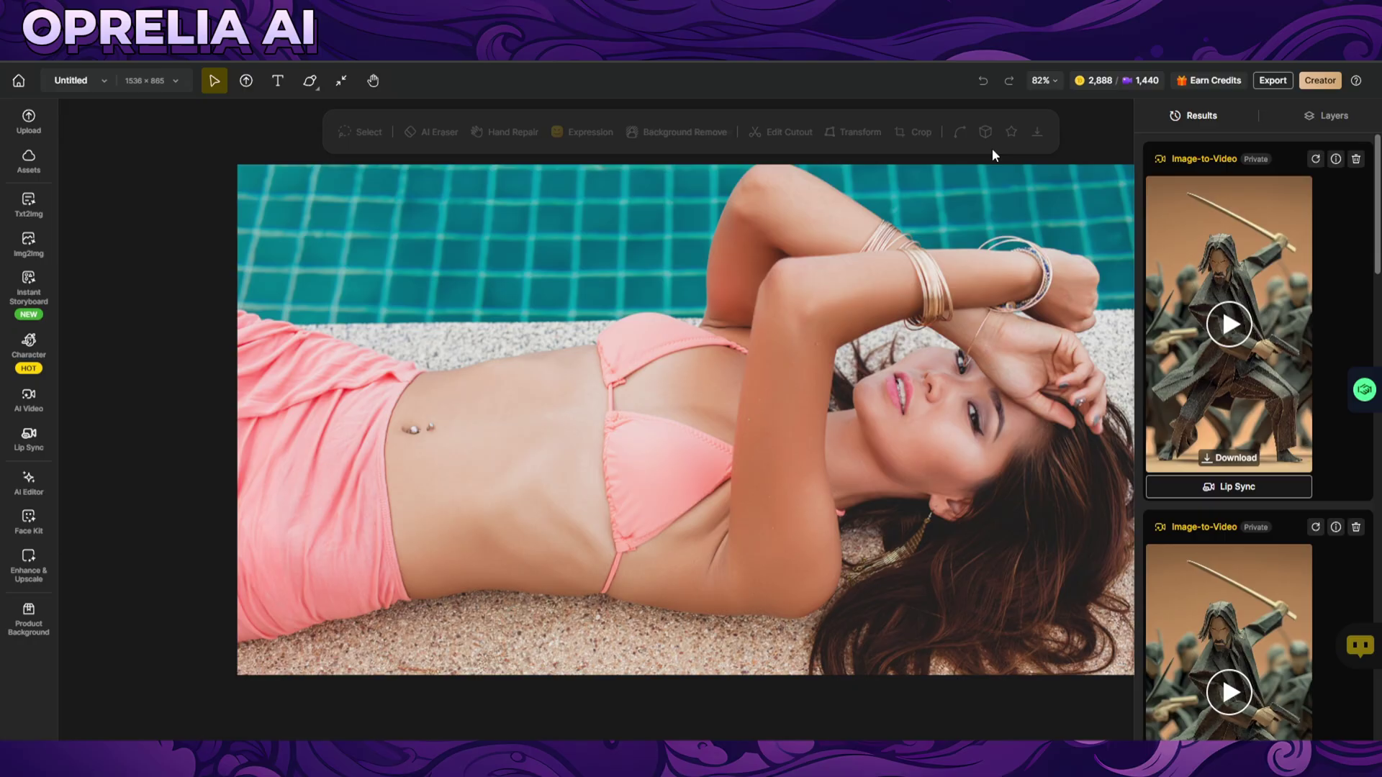
Step: Switch to the Dzine home tab and scroll through the banner, Recent Projects and Popular Tools
click(1152, 36)
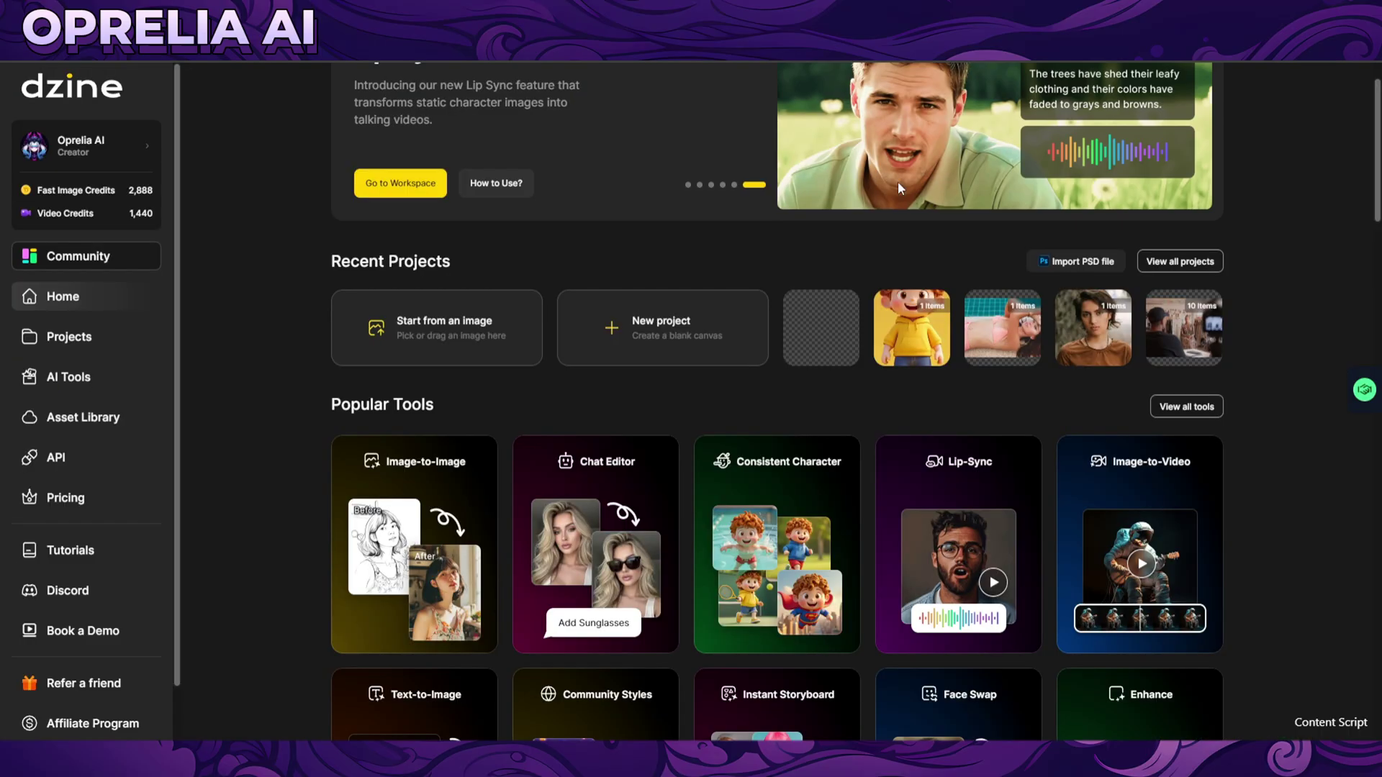
scroll(795, 231, up, 1)
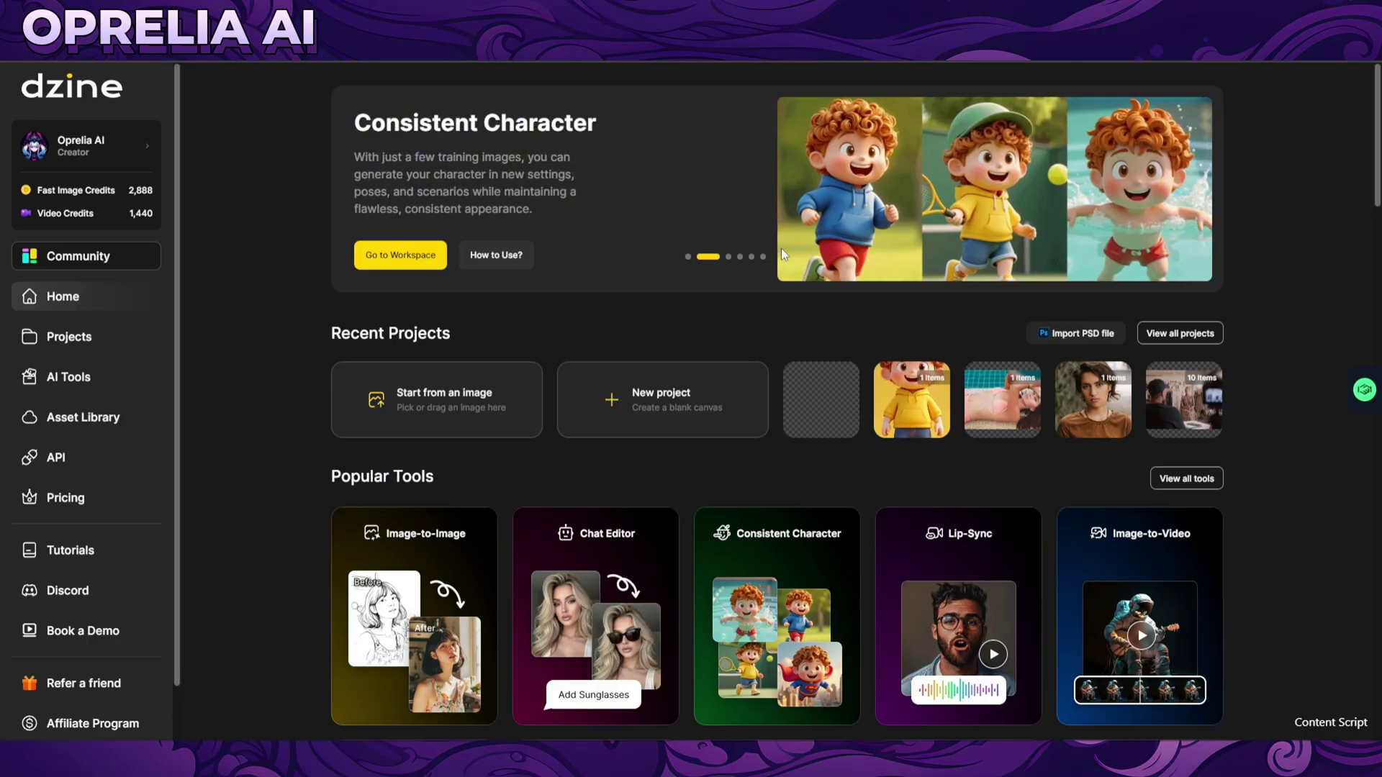
scroll(815, 452, down, 3)
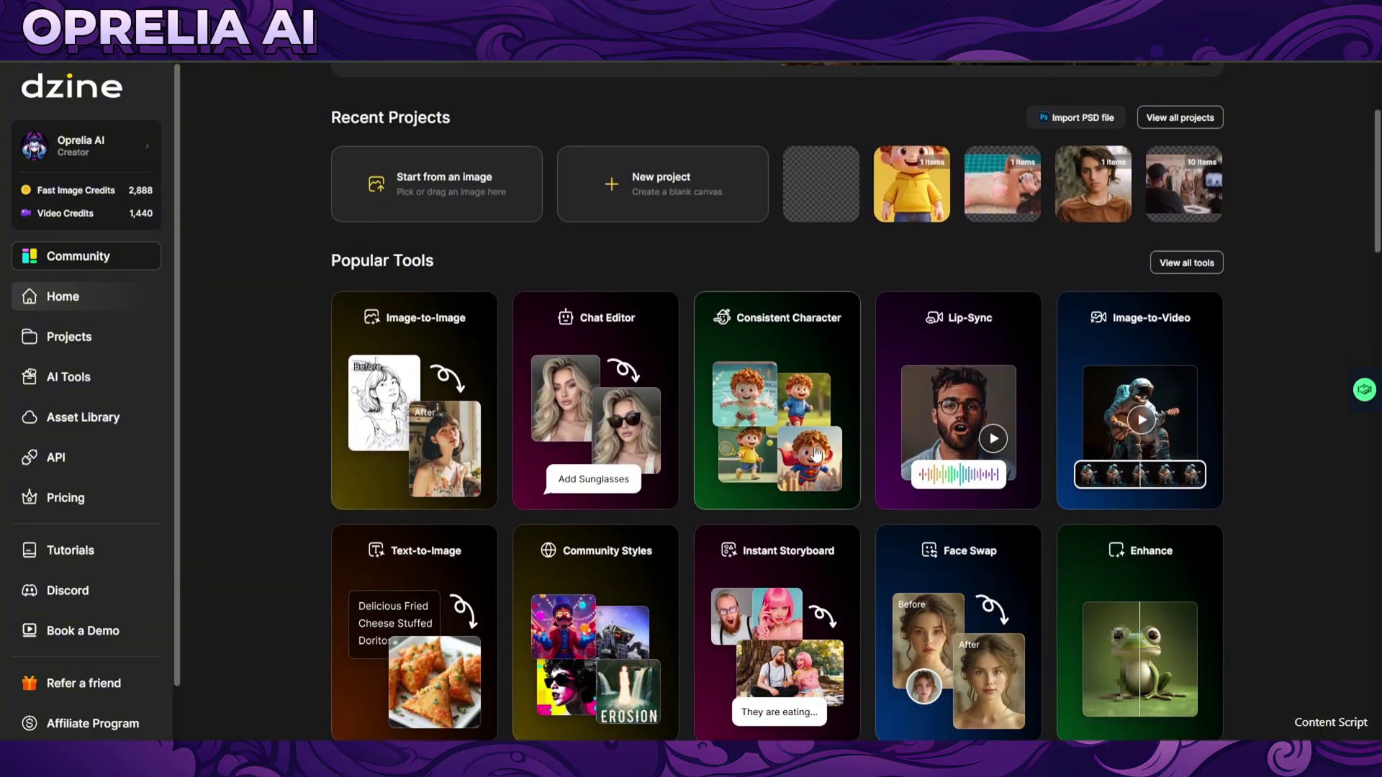
scroll(818, 452, down, 2)
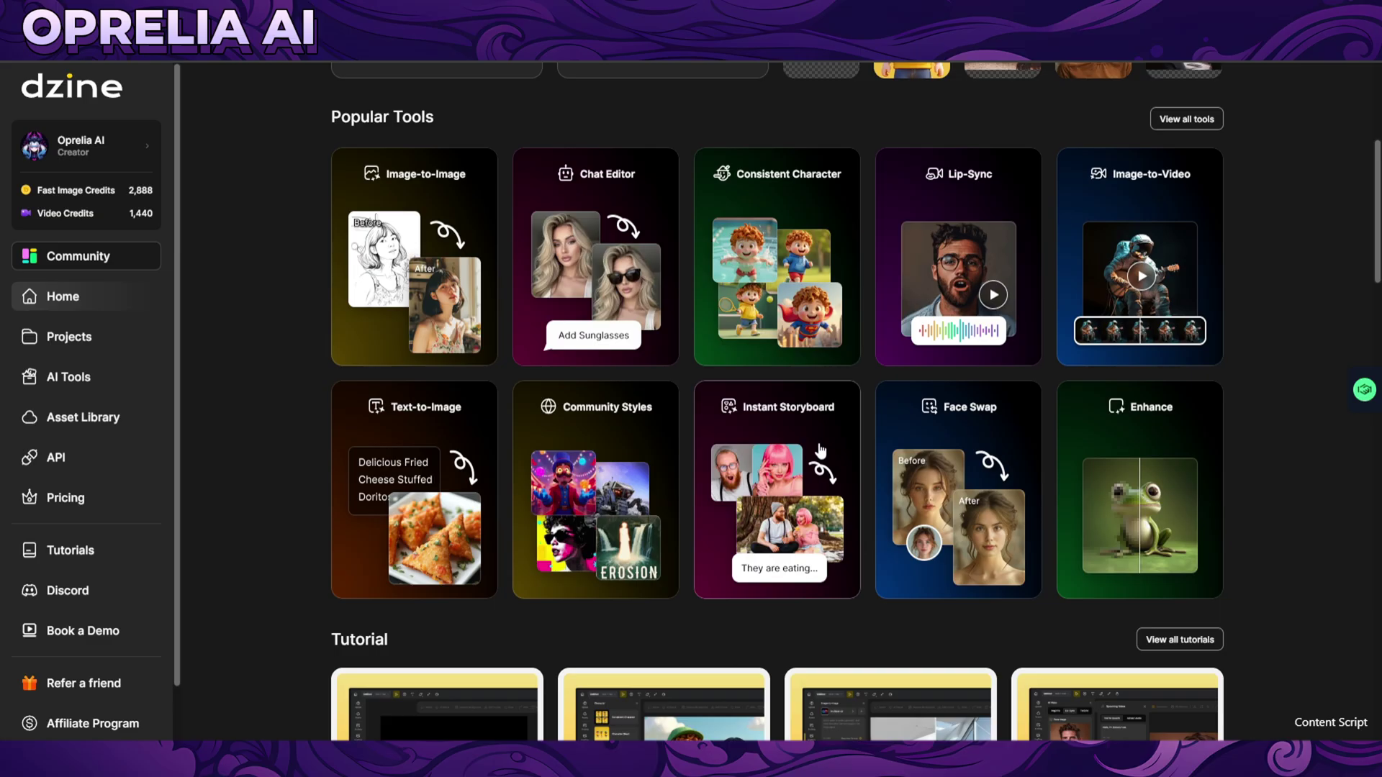
scroll(503, 361, up, 5)
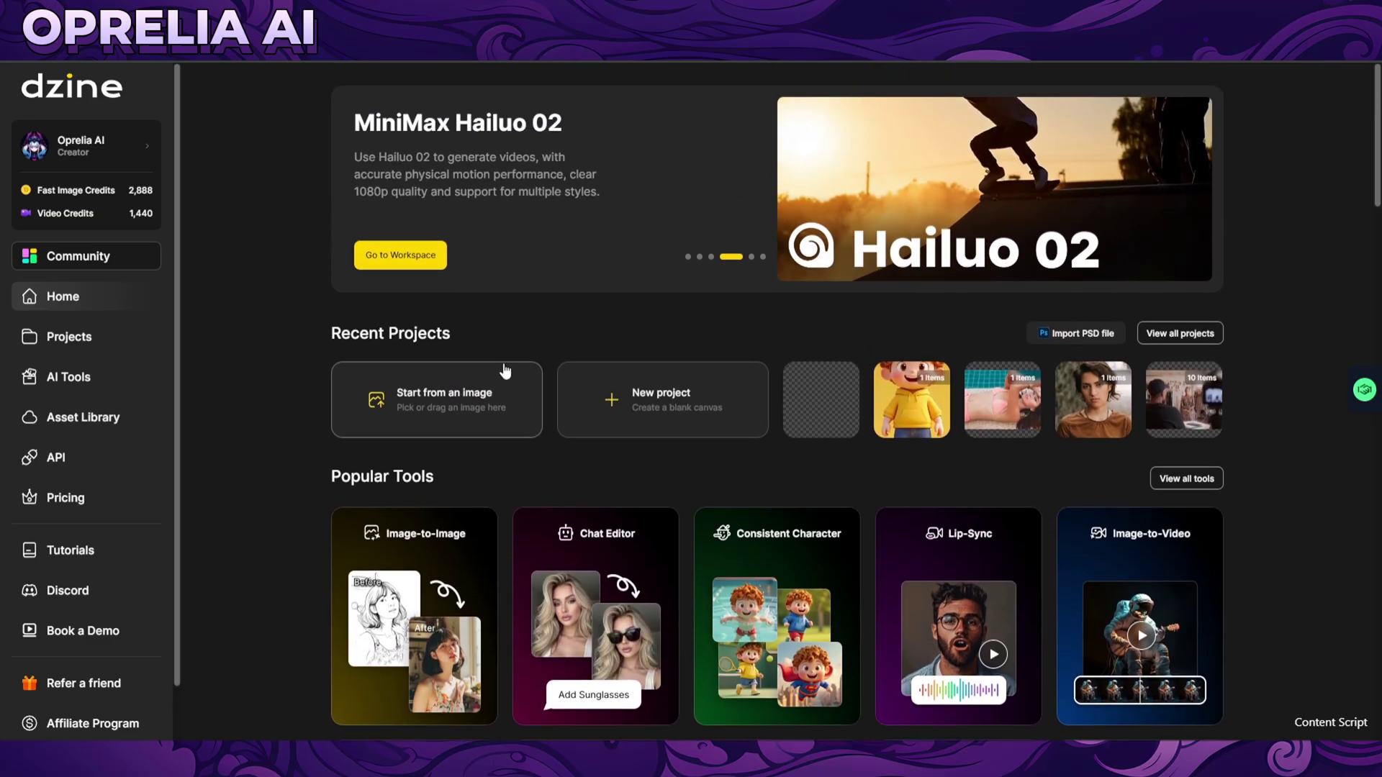
scroll(575, 386, down, 6)
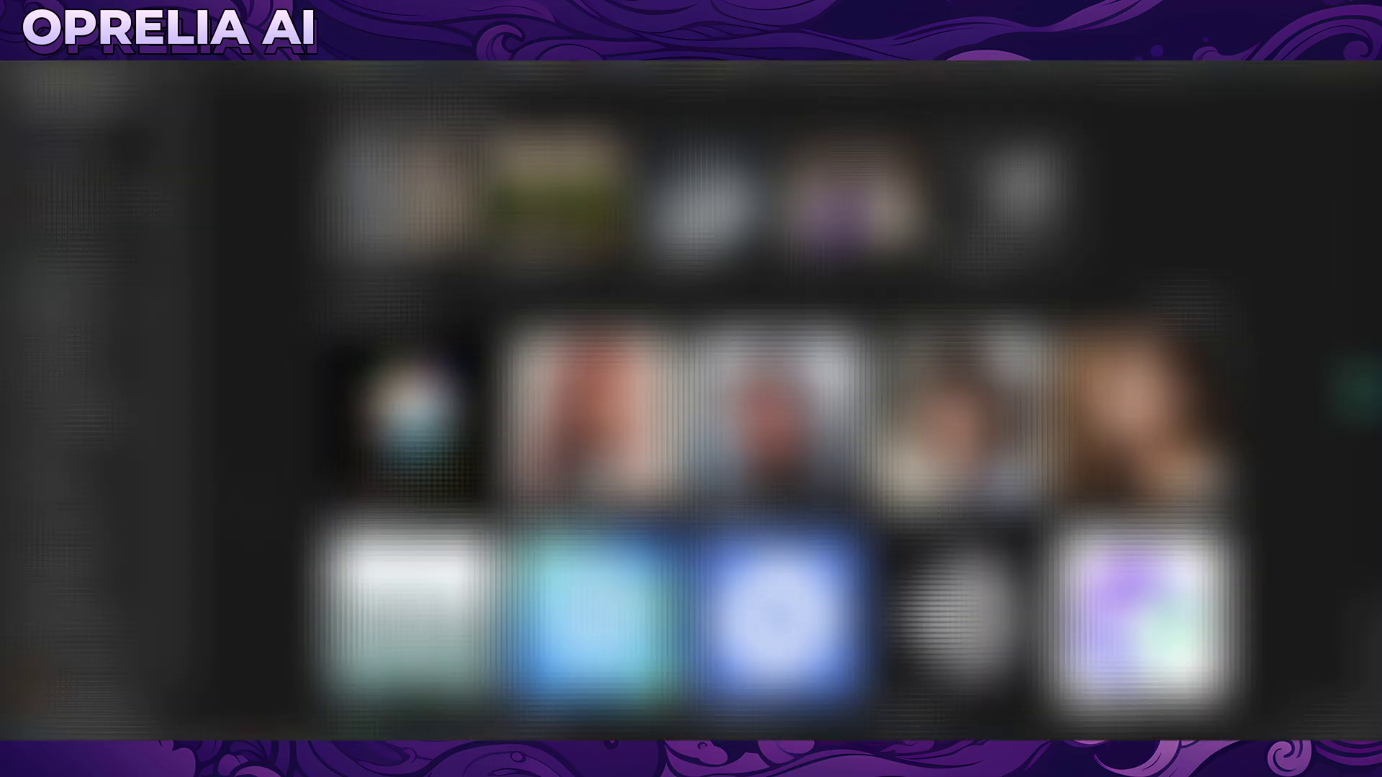